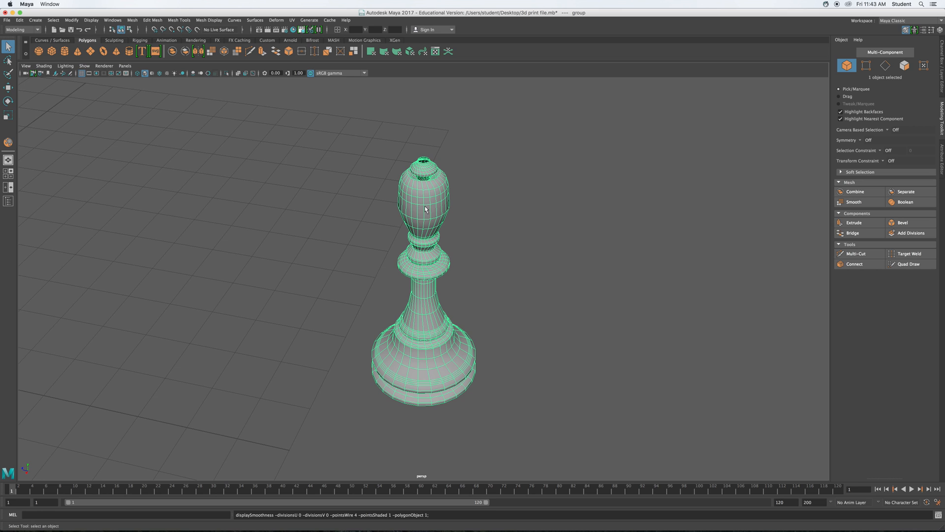
Turn on smooth mesh preview for the bishop and tumble the camera to look down on it.
key(3)
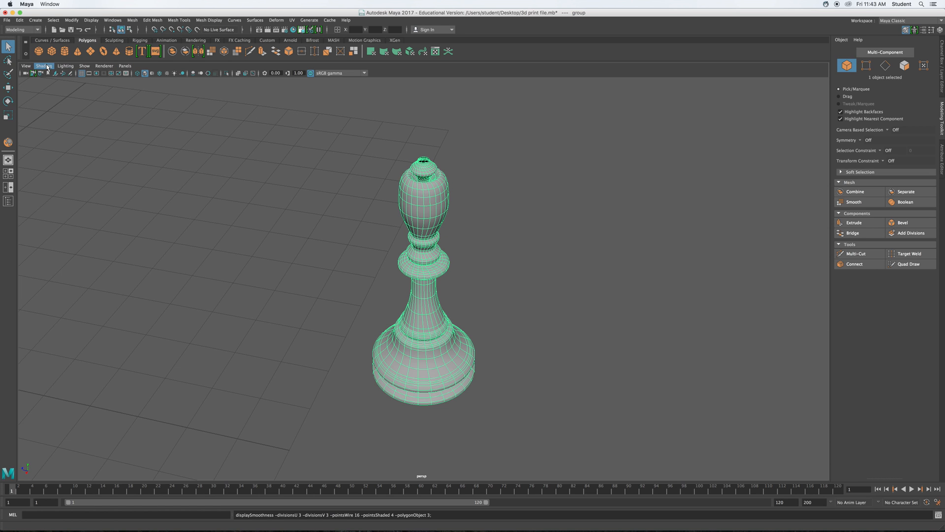
click(25, 66)
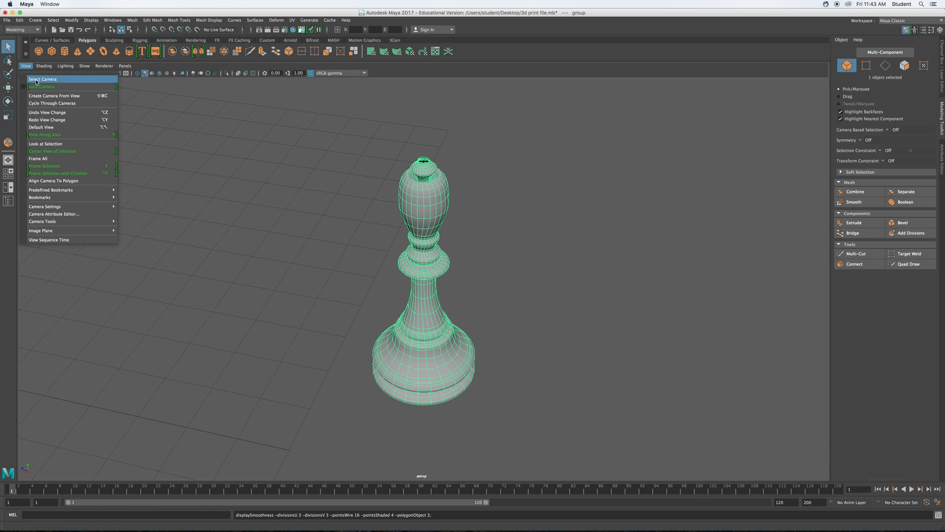
click(371, 182)
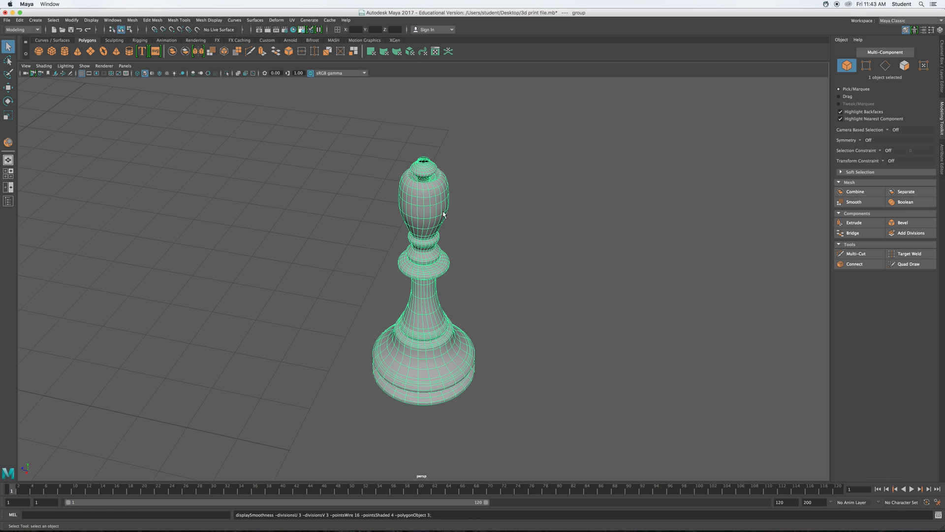
alt+drag(384, 207, 363, 194)
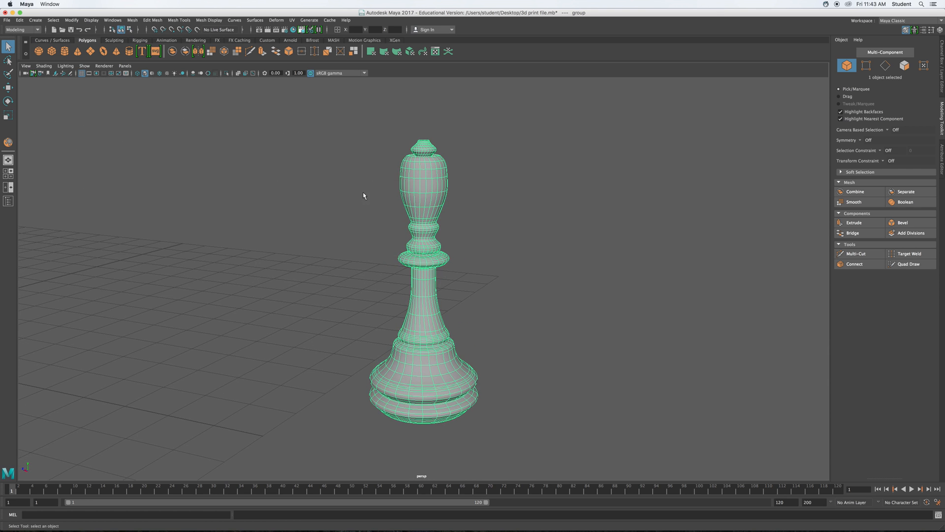
alt+drag(477, 228, 500, 238)
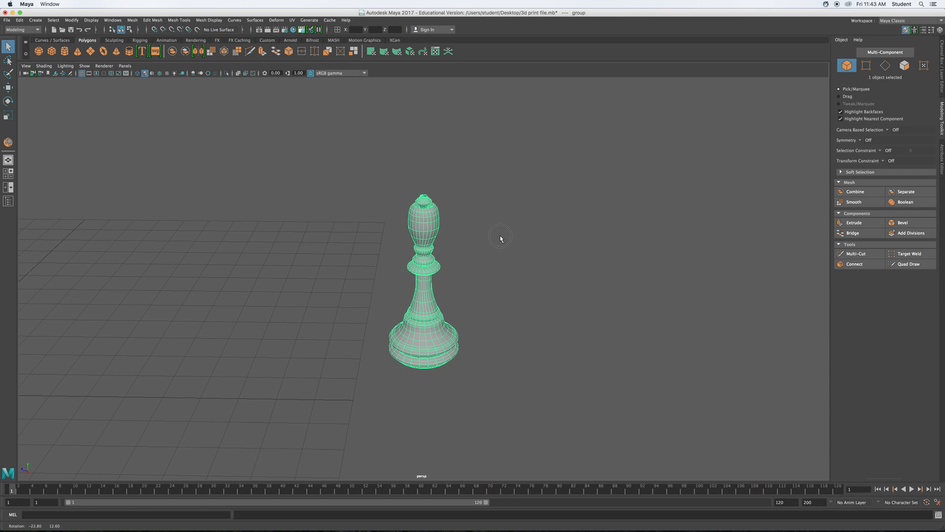
Move the bishop along Z to about 1.83, then return to the Select tool.
click(8, 88)
drag(386, 278, 159, 274)
alt+middle_drag(200, 246, 542, 230)
drag(462, 256, 179, 256)
alt+drag(265, 260, 350, 249)
mouse_move(489, 256)
alt+mouse_down()
mouse_move(443, 262)
mouse_move(483, 255)
alt+mouse_up()
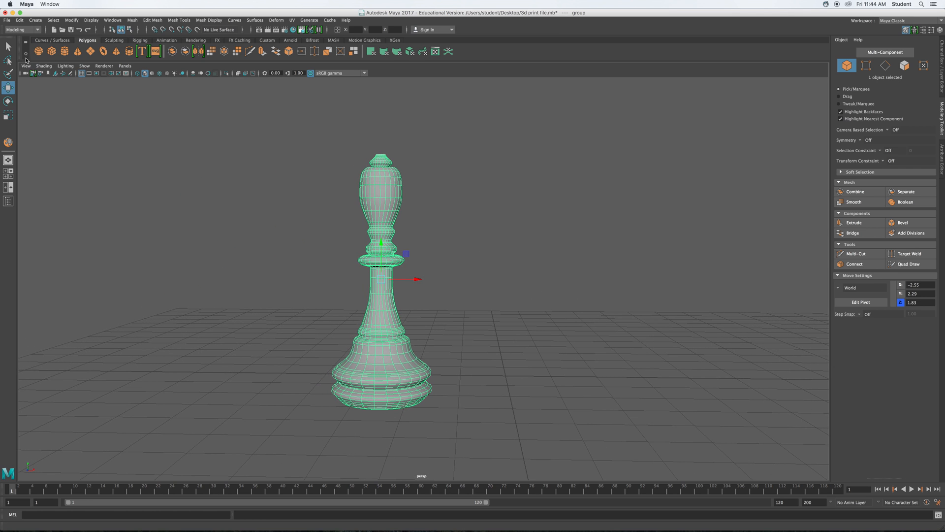
click(7, 47)
mouse_move(488, 271)
alt+mouse_down()
mouse_move(477, 261)
mouse_move(477, 280)
mouse_move(449, 266)
mouse_move(333, 257)
mouse_move(490, 254)
alt+mouse_up()
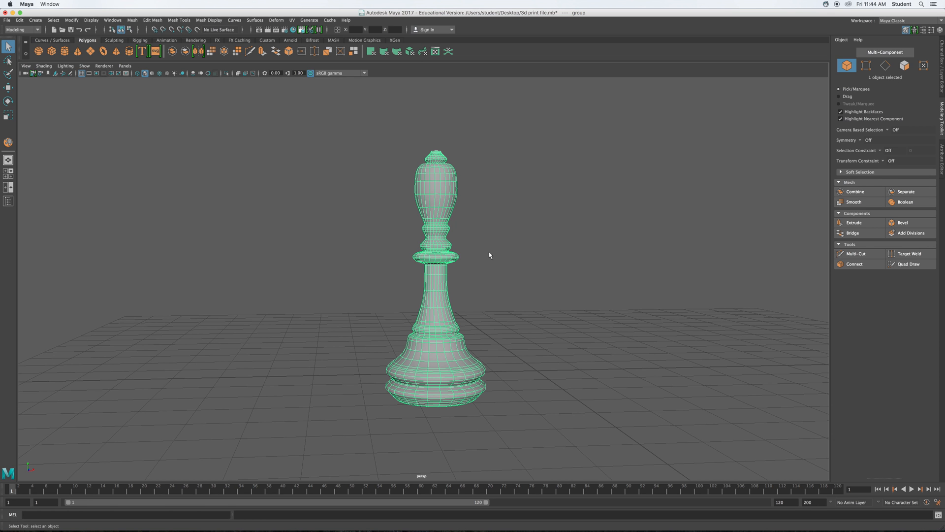
mouse_move(482, 250)
alt+mouse_down()
mouse_move(483, 268)
mouse_move(483, 254)
alt+mouse_up()
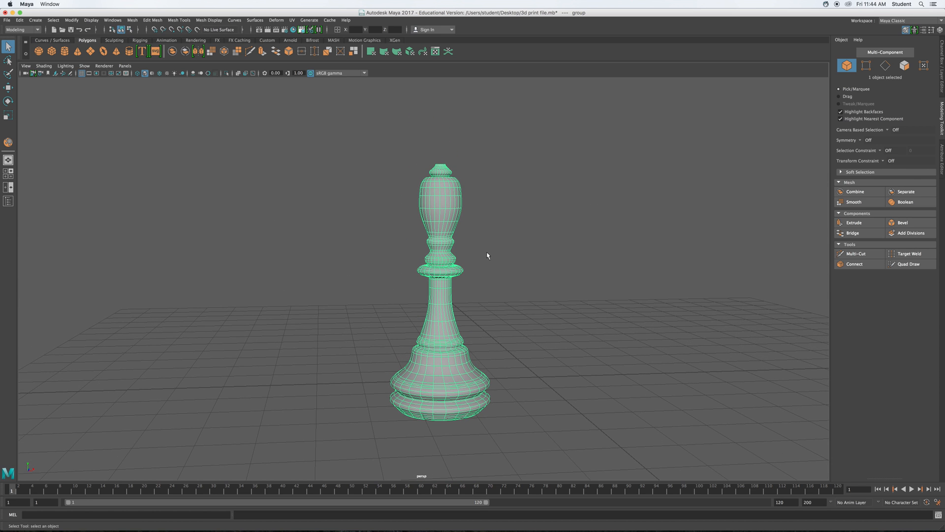
alt+drag(488, 254, 187, 256)
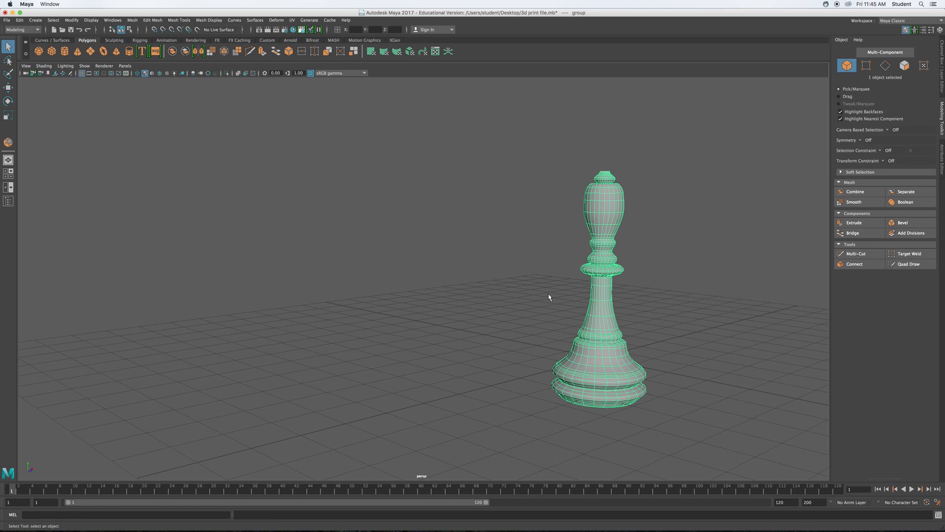
alt+drag(546, 293, 543, 294)
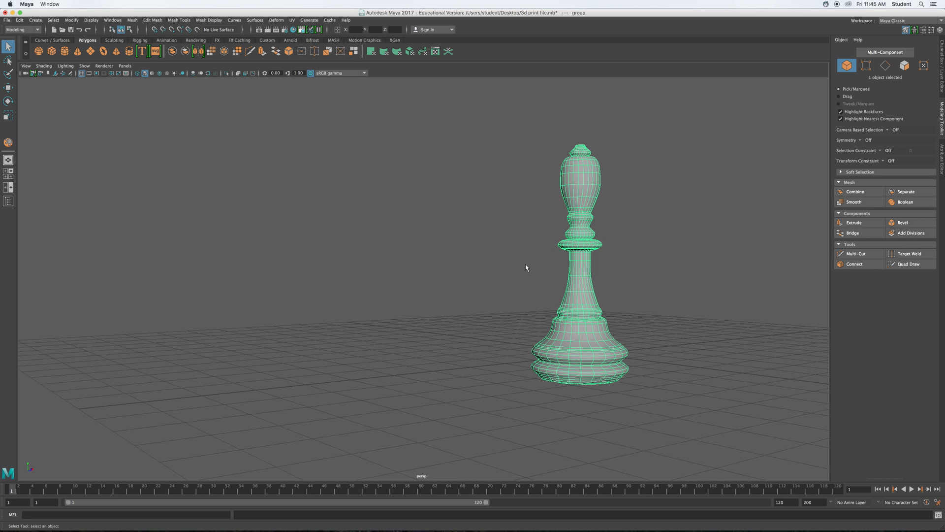
alt+drag(519, 265, 515, 274)
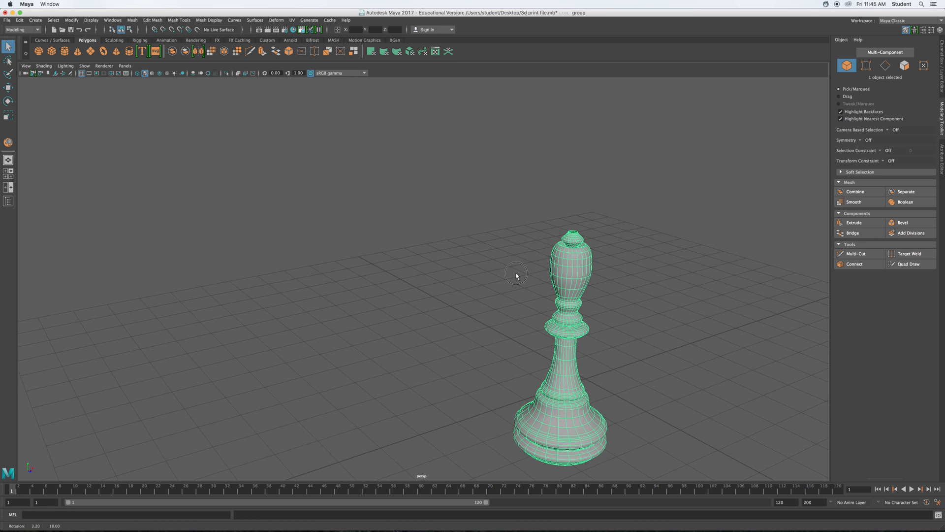
scroll(534, 282, up, 4)
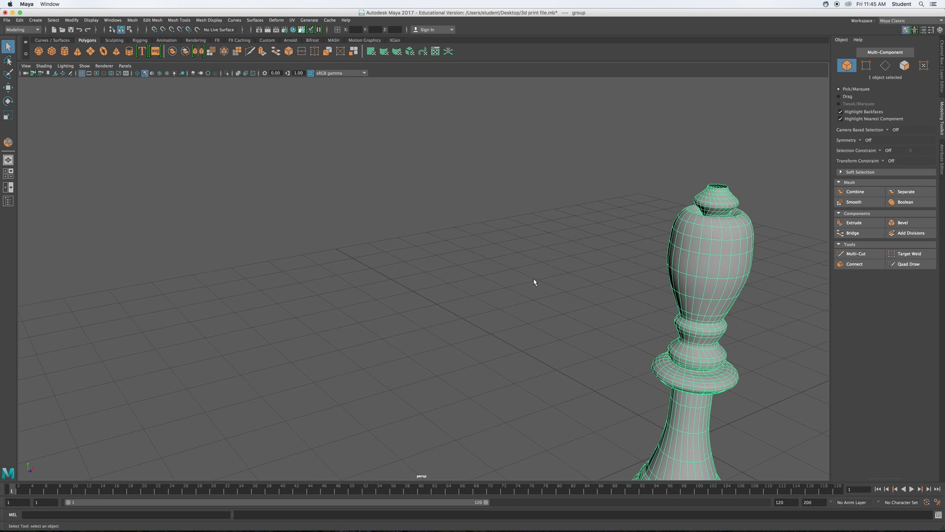
alt+drag(537, 252, 497, 316)
scroll(535, 312, down, 5)
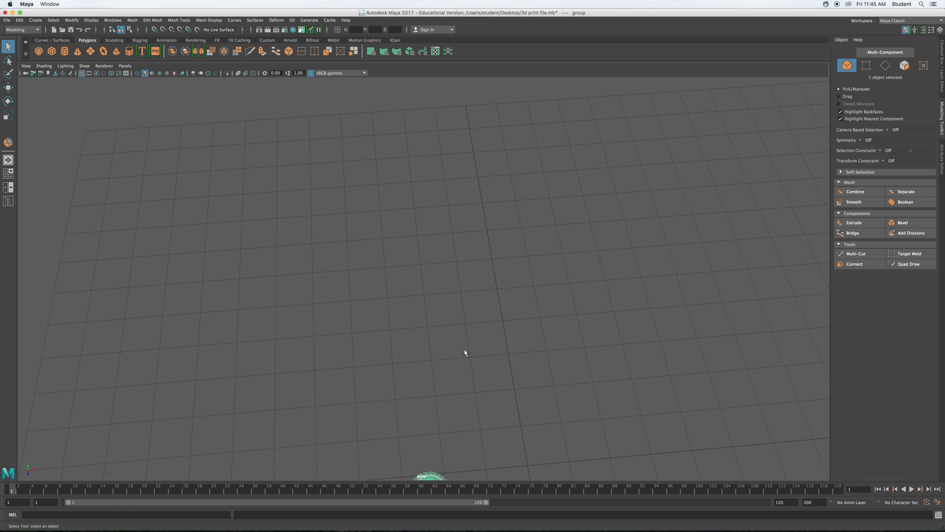
alt+drag(457, 362, 482, 243)
scroll(484, 252, up, 5)
alt+middle_drag(482, 309, 481, 186)
scroll(484, 312, up, 10)
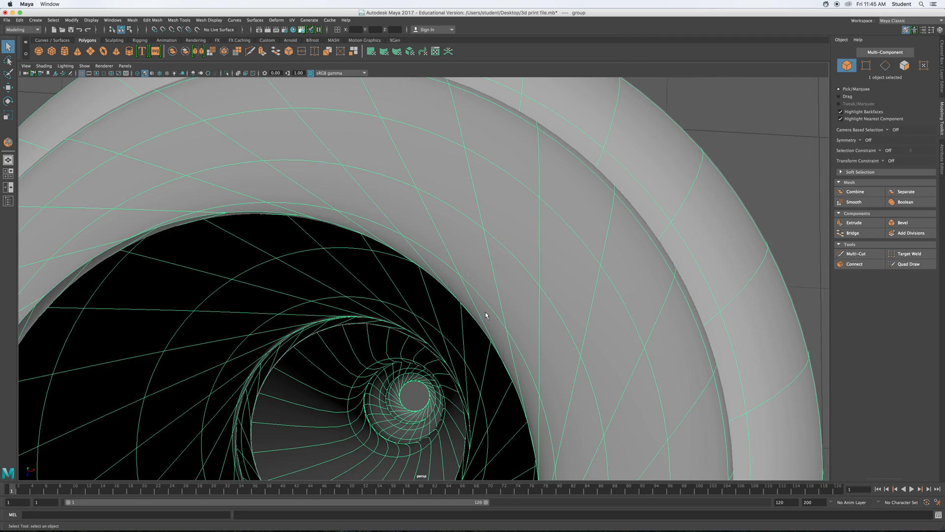
scroll(485, 315, down, 10)
mouse_move(474, 312)
alt+mouse_down()
mouse_move(480, 201)
mouse_move(489, 316)
mouse_move(475, 278)
mouse_move(473, 299)
alt+mouse_up()
scroll(485, 306, down, 3)
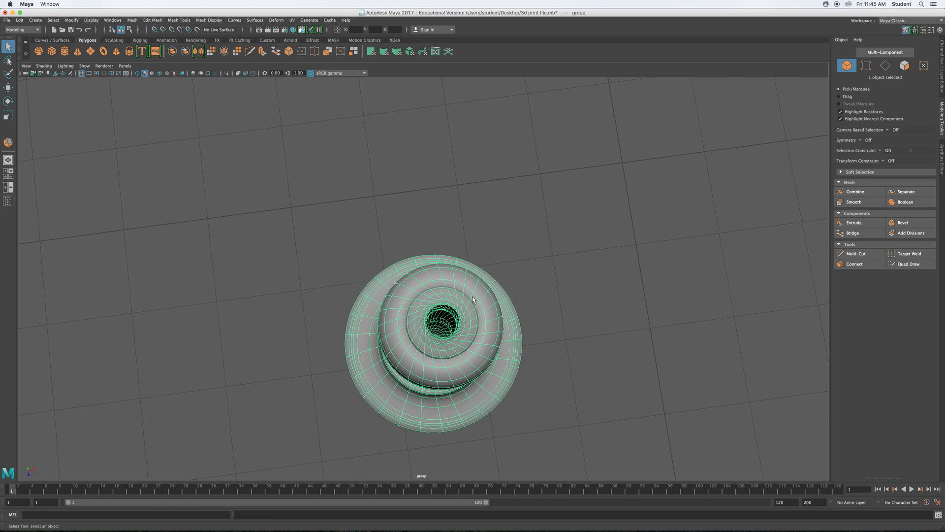
scroll(472, 298, down, 2)
scroll(473, 303, up, 5)
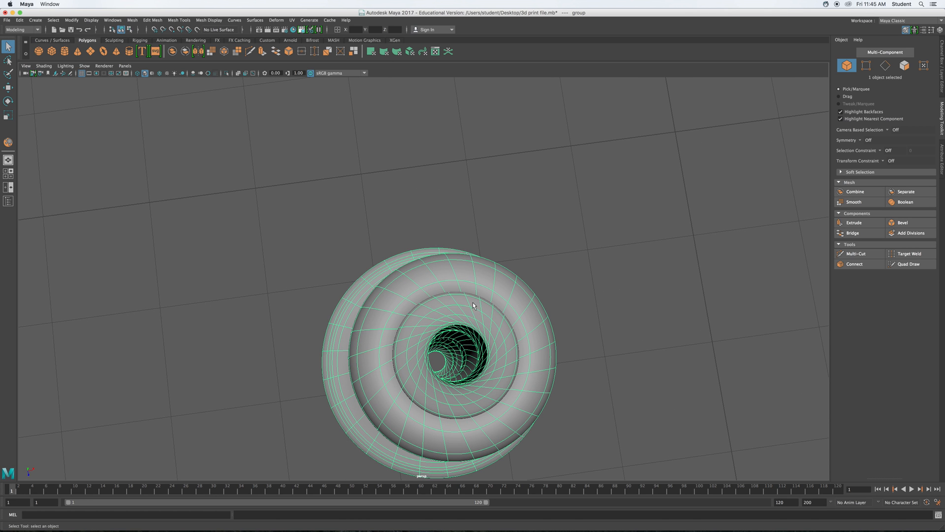
alt+drag(472, 302, 446, 191)
scroll(468, 299, up, 4)
scroll(468, 299, down, 4)
scroll(452, 201, up, 5)
scroll(454, 203, up, 2)
alt+middle_drag(446, 191, 423, 270)
alt+drag(422, 270, 410, 339)
scroll(409, 332, up, 8)
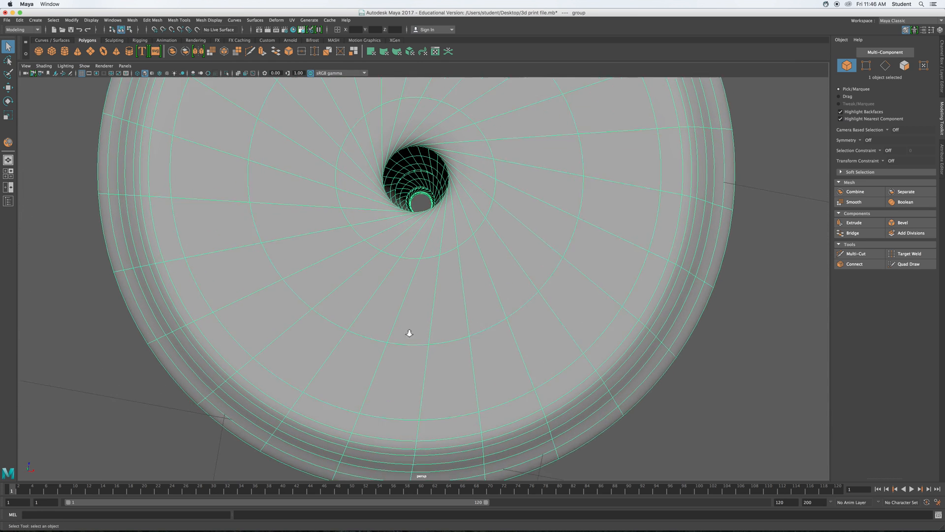
mouse_move(381, 252)
alt+mouse_down()
mouse_move(382, 267)
mouse_move(383, 255)
alt+mouse_up()
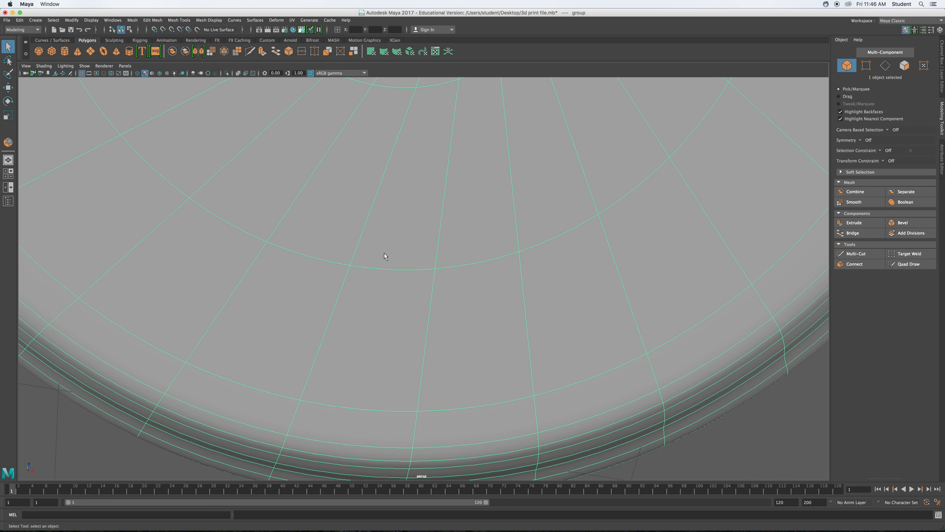
alt+middle_drag(390, 226, 384, 279)
scroll(383, 280, up, 5)
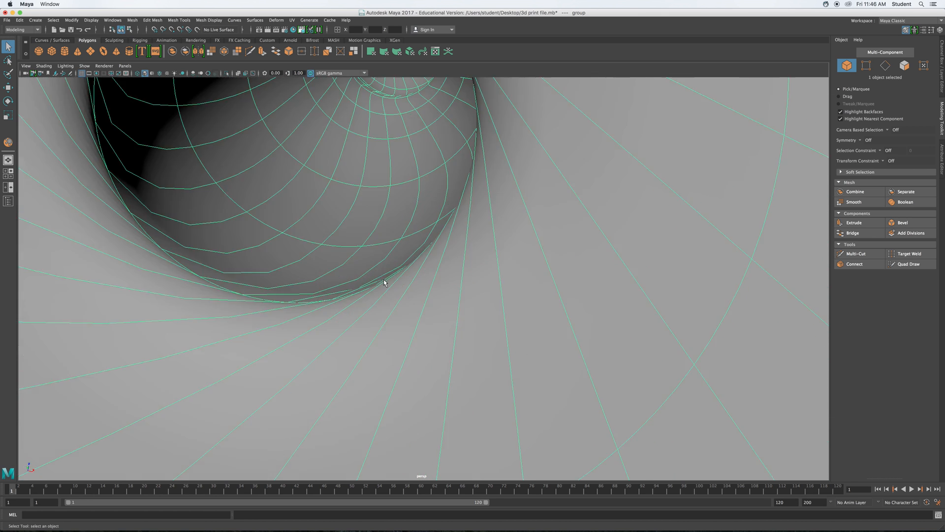
scroll(383, 279, down, 3)
alt+drag(360, 277, 361, 270)
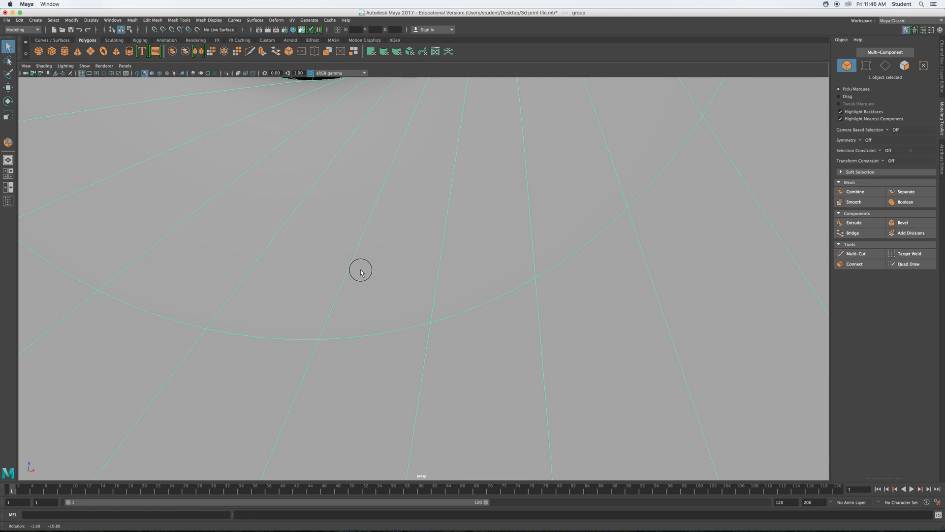
alt+middle_drag(363, 257, 385, 328)
scroll(385, 328, down, 4)
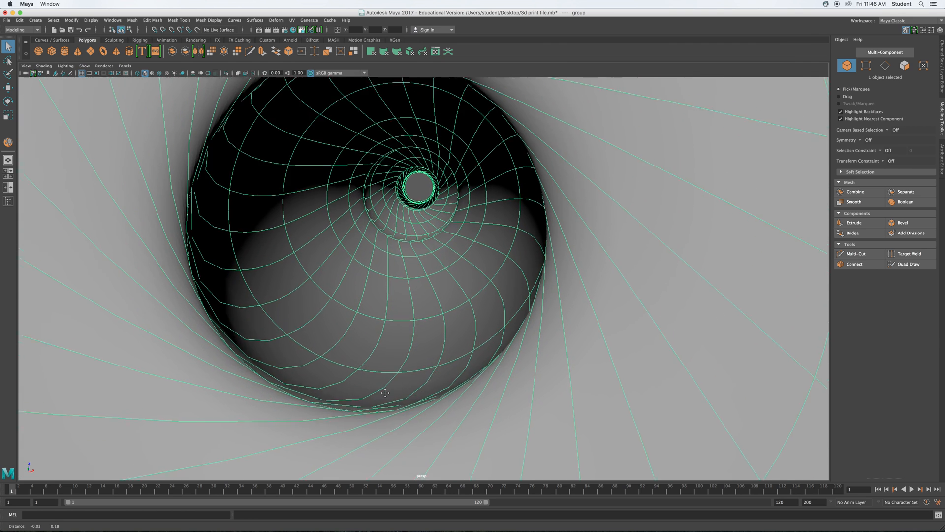
scroll(387, 389, up, 5)
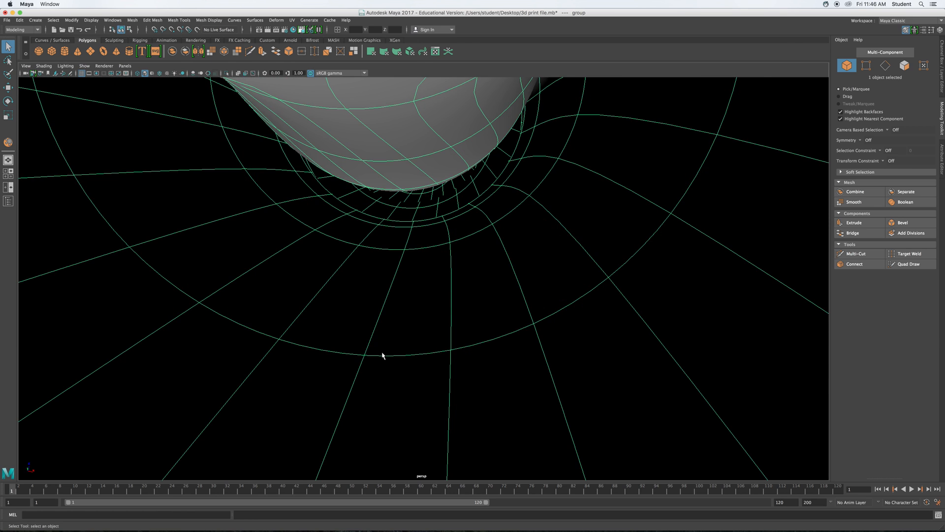
scroll(383, 354, down, 4)
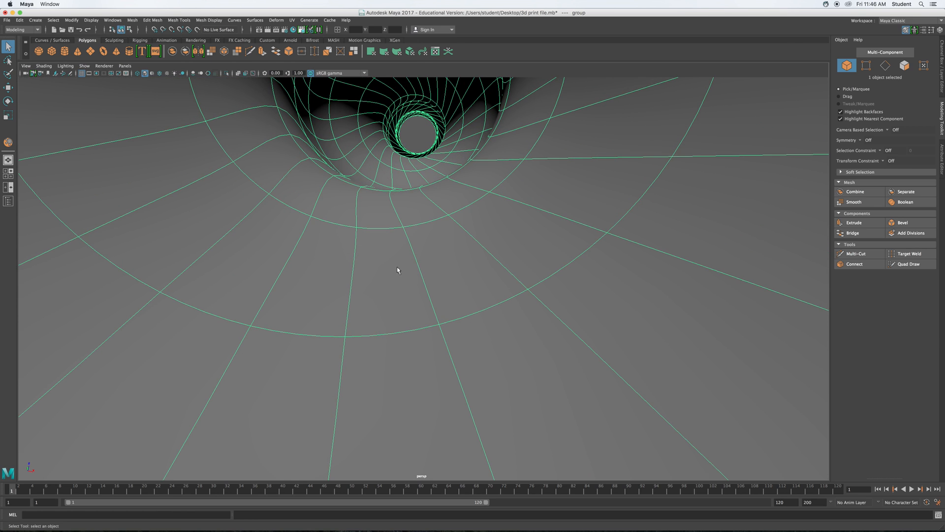
scroll(396, 277, down, 4)
scroll(396, 280, up, 5)
scroll(396, 282, down, 2)
scroll(382, 274, up, 2)
scroll(383, 273, down, 3)
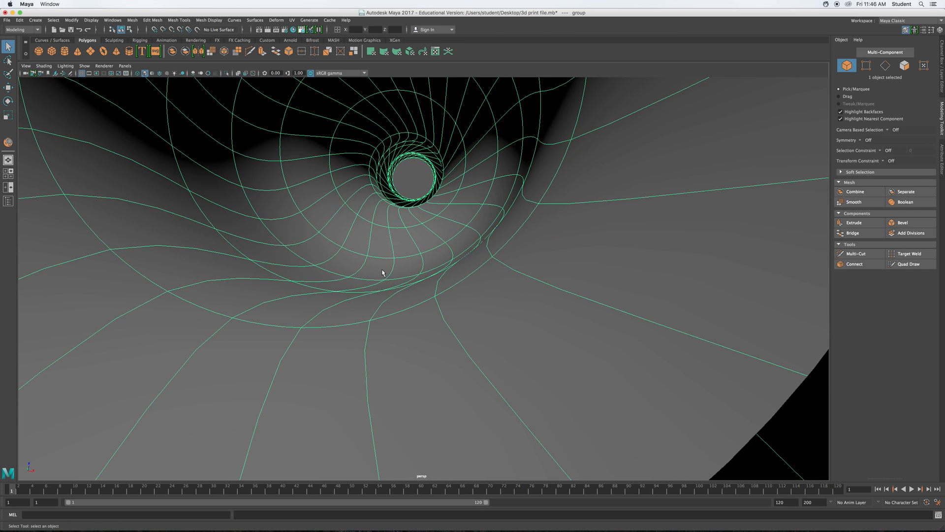
scroll(397, 244, down, 3)
alt+drag(397, 244, 397, 265)
scroll(397, 265, up, 4)
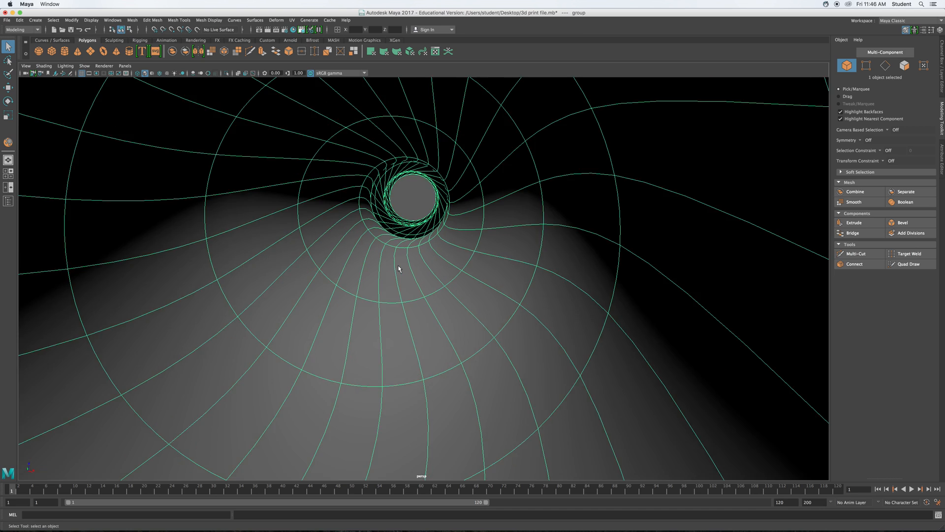
scroll(397, 268, up, 2)
scroll(391, 268, down, 2)
scroll(393, 249, up, 3)
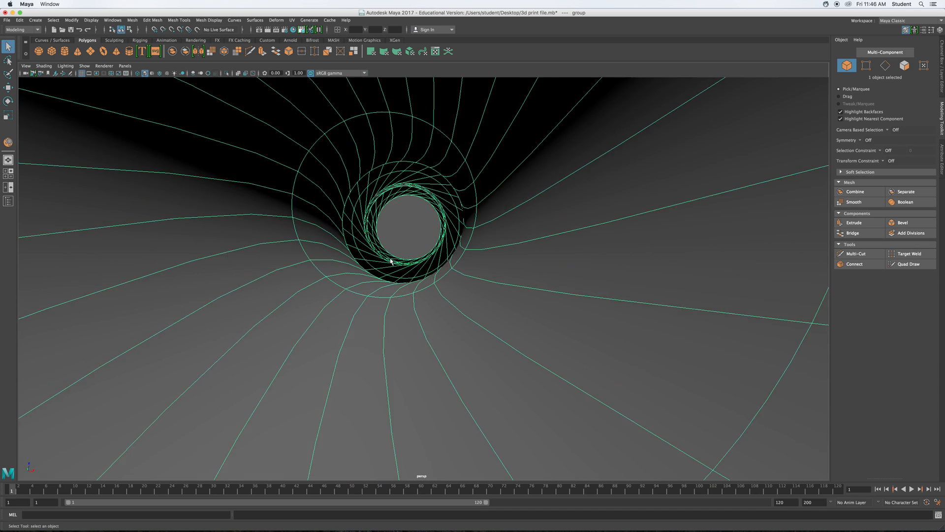
scroll(391, 261, down, 2)
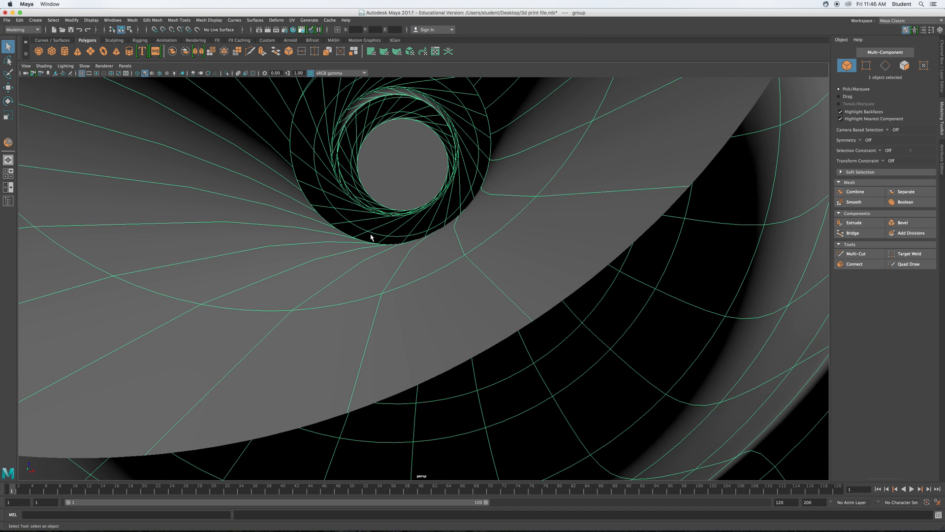
scroll(374, 233, up, 3)
scroll(382, 235, down, 3)
scroll(376, 234, up, 3)
scroll(372, 236, down, 2)
scroll(373, 235, up, 4)
alt+drag(388, 217, 368, 302)
scroll(368, 301, up, 3)
scroll(368, 303, up, 3)
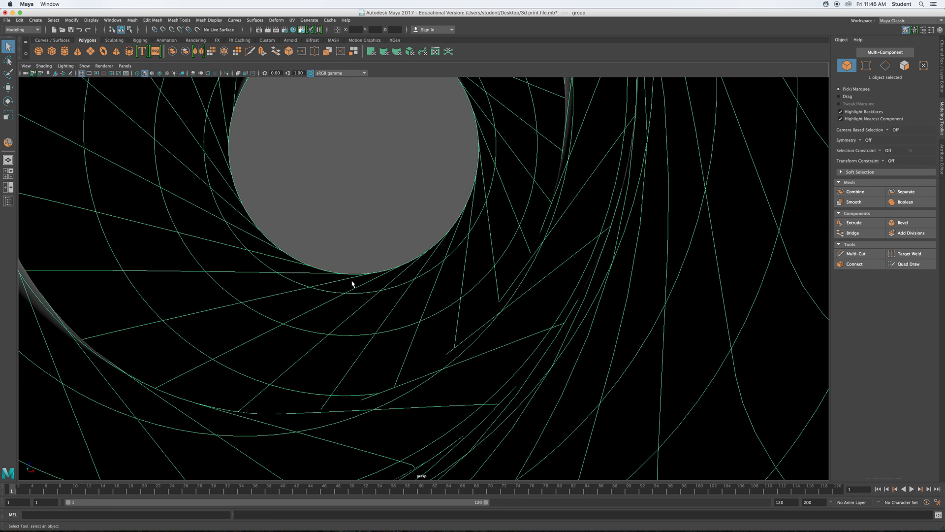
scroll(343, 277, up, 3)
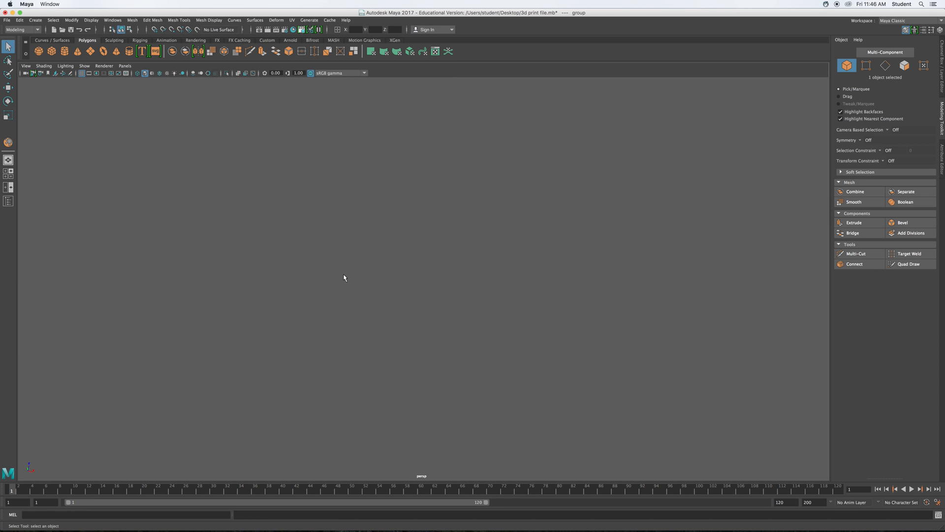
alt+drag(344, 277, 454, 320)
scroll(477, 348, up, 5)
scroll(476, 348, down, 2)
scroll(476, 347, down, 10)
scroll(454, 320, down, 10)
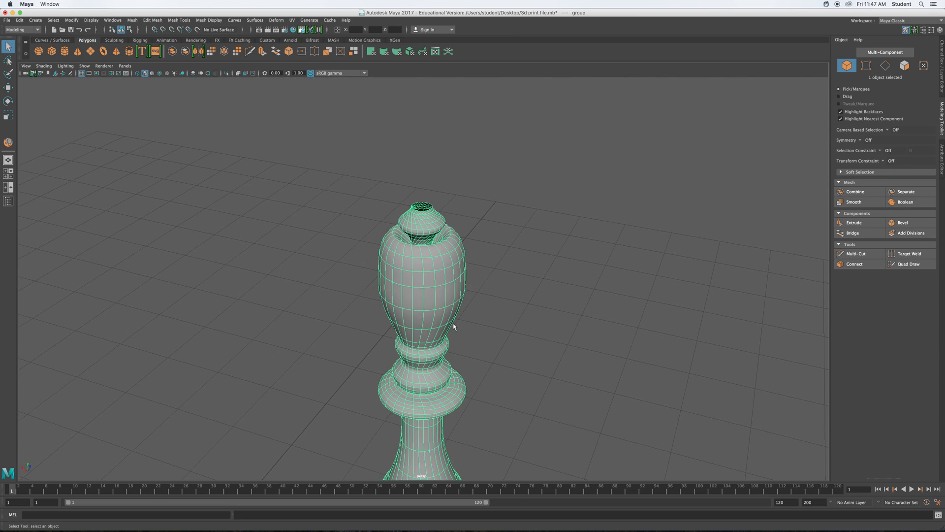
alt+drag(434, 326, 445, 345)
scroll(443, 324, up, 4)
scroll(444, 326, down, 8)
scroll(444, 333, down, 3)
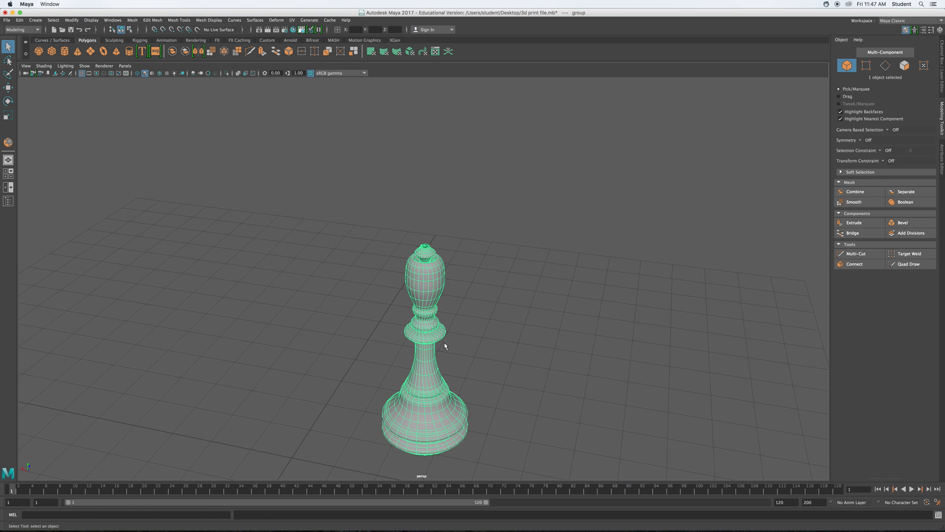
scroll(450, 343, up, 5)
alt+middle_drag(472, 327, 409, 237)
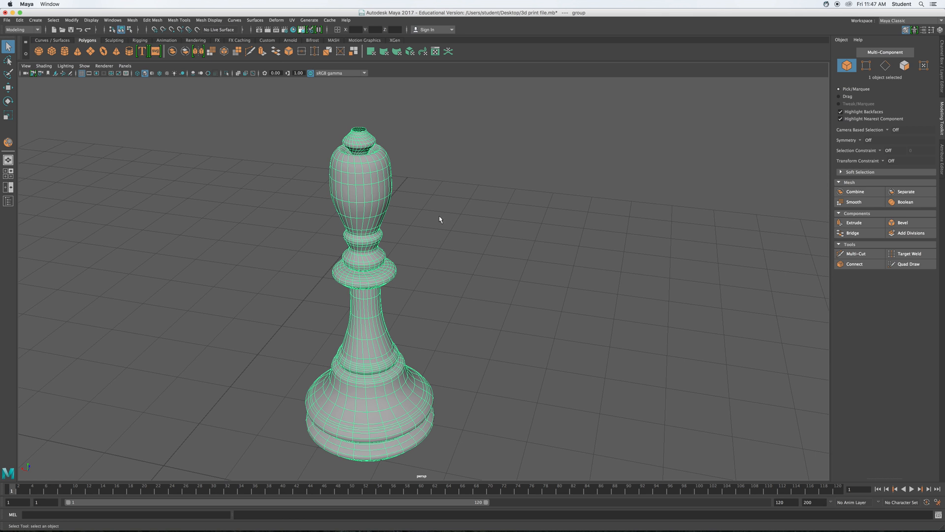
alt+drag(459, 294, 437, 274)
alt+drag(438, 315, 434, 367)
alt+drag(472, 255, 461, 324)
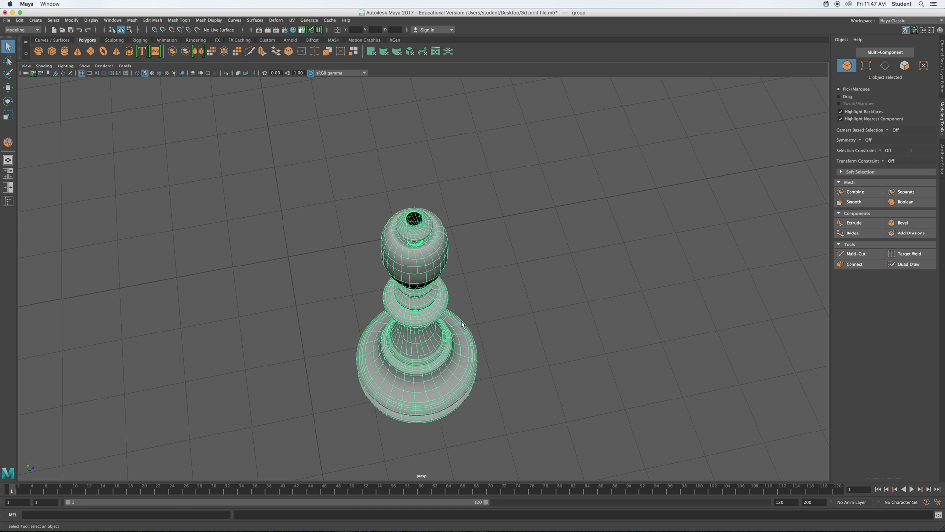
Orbit and pan around the bishop to inspect its head, top opening and base.
scroll(456, 261, up, 10)
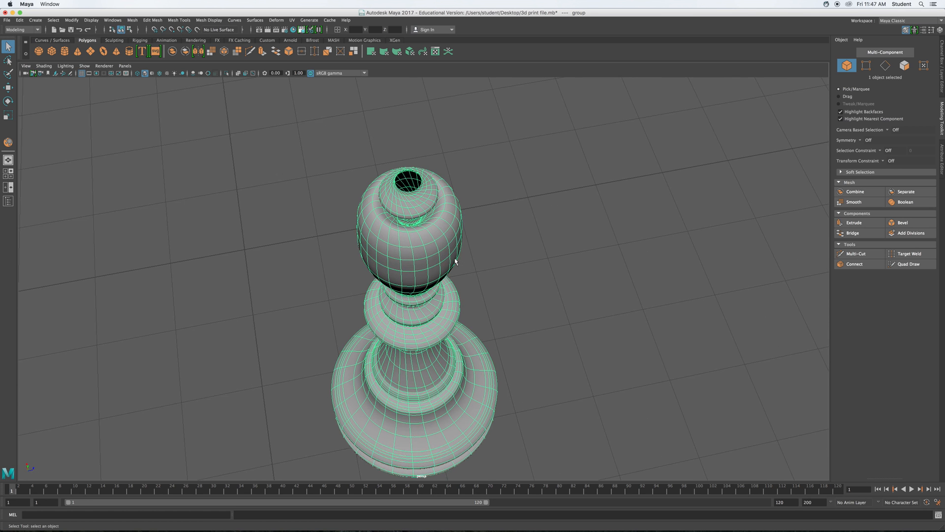
alt+drag(455, 261, 446, 221)
alt+drag(537, 196, 526, 348)
alt+drag(515, 316, 502, 298)
alt+middle_drag(533, 312, 470, 186)
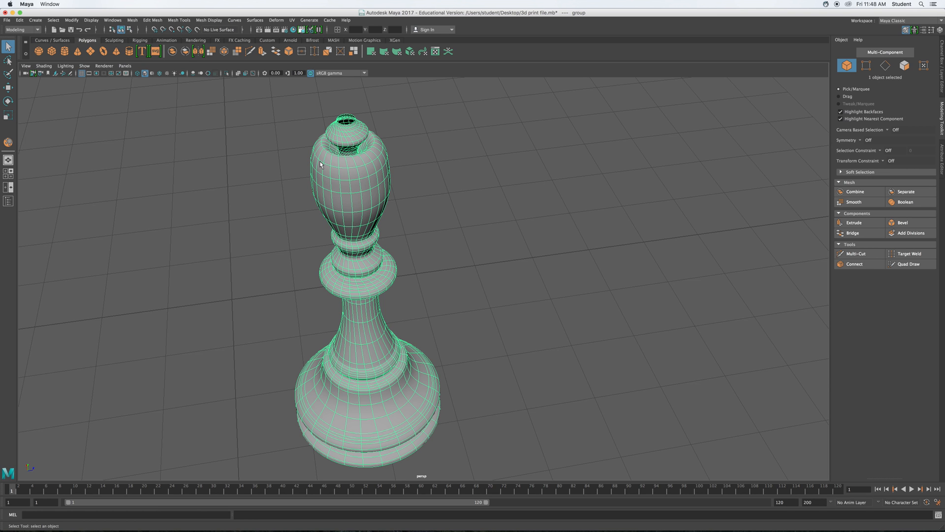
mouse_move(465, 211)
alt+mouse_down()
mouse_move(437, 207)
mouse_move(476, 214)
alt+mouse_up()
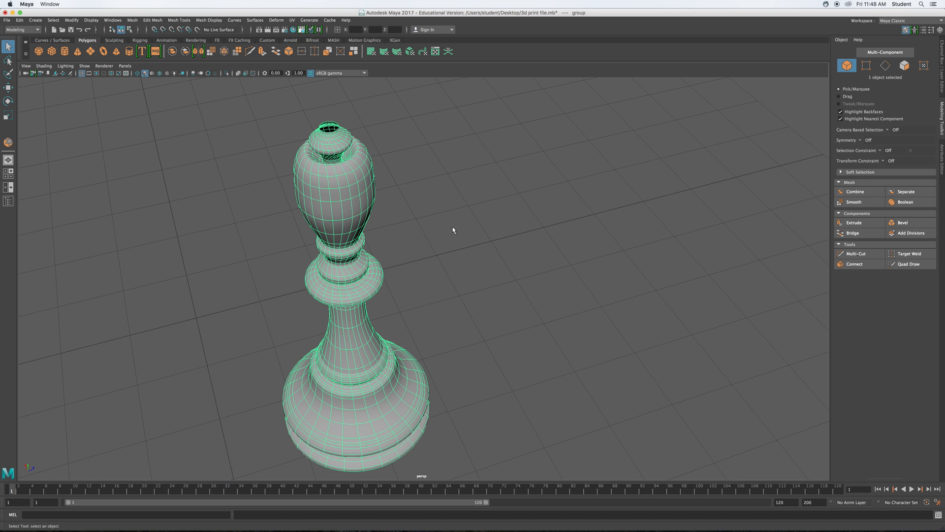
mouse_move(449, 223)
alt+mouse_down()
mouse_move(483, 246)
mouse_move(465, 232)
alt+mouse_up()
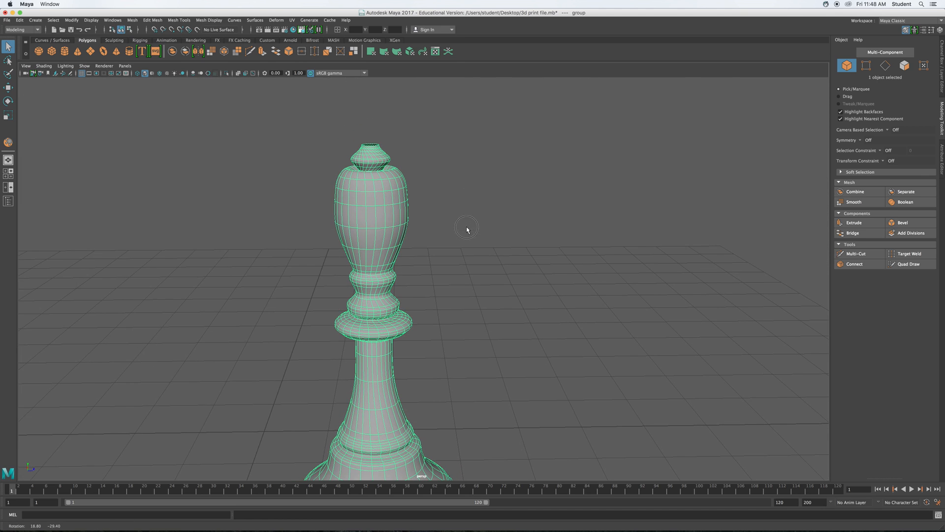
alt+drag(478, 266, 459, 335)
Frame the bishop upright and fully visible, then open the File menu.
scroll(432, 330, down, 4)
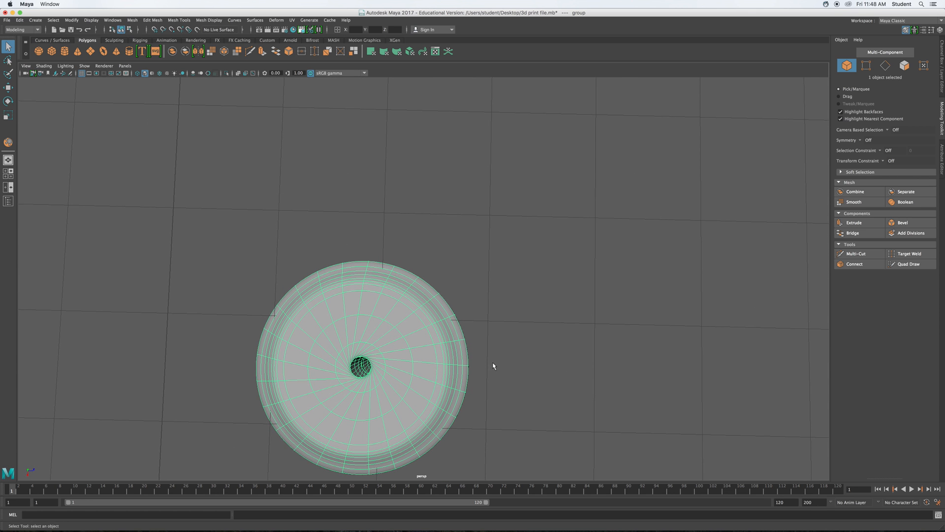
alt+drag(494, 366, 467, 258)
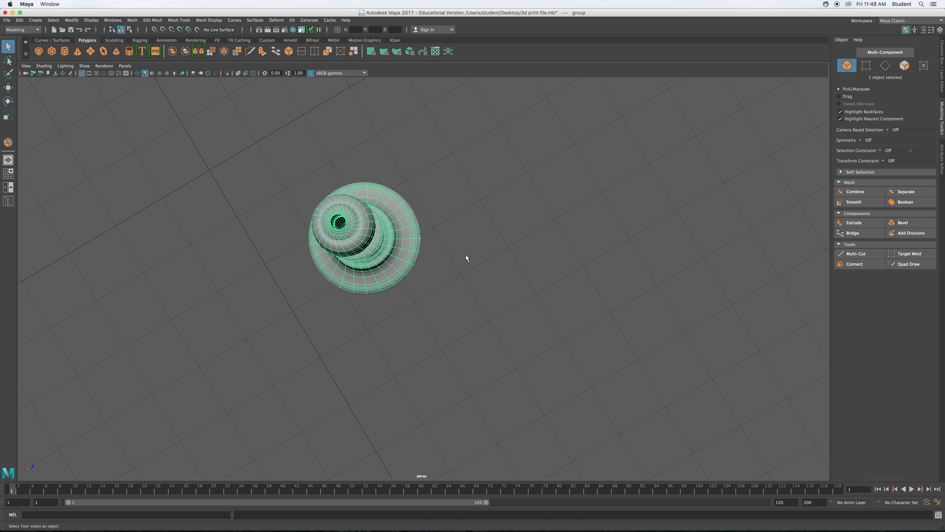
alt+drag(467, 258, 525, 223)
alt+drag(526, 335, 548, 365)
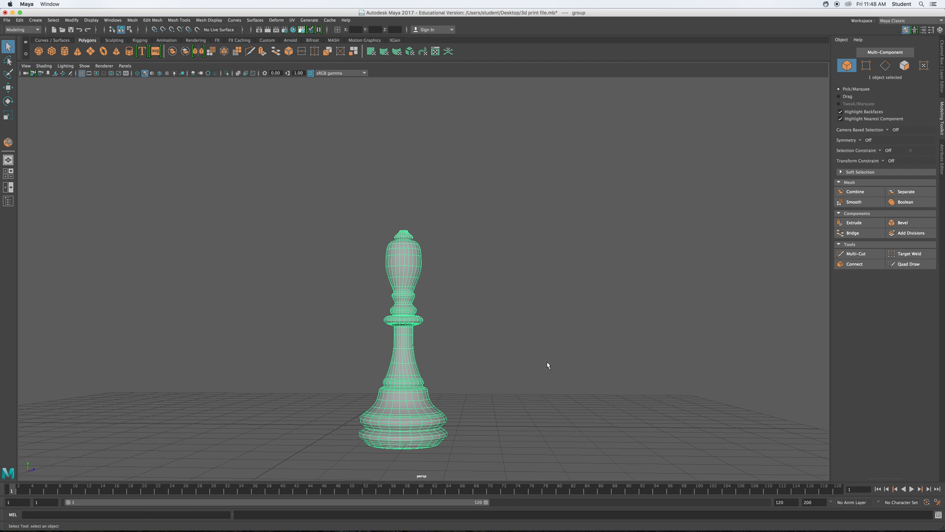
alt+drag(324, 345, 259, 400)
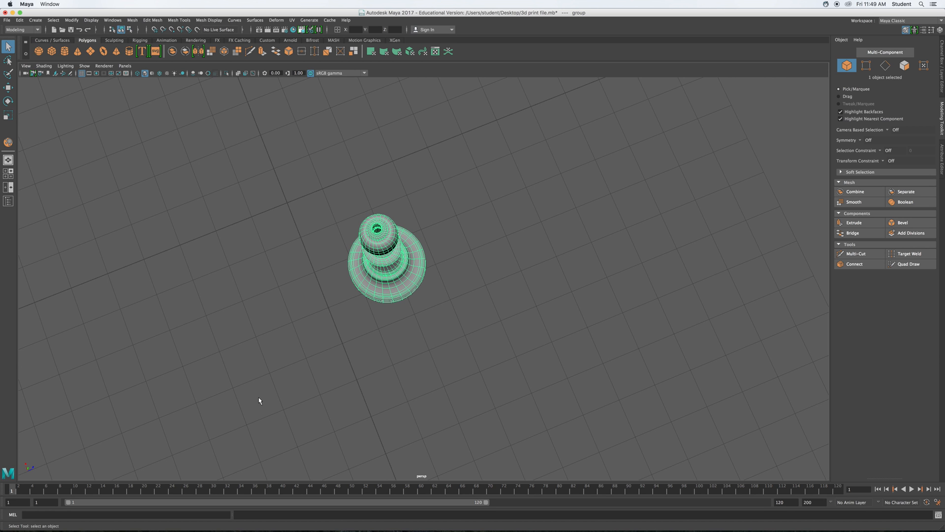
alt+drag(412, 233, 429, 301)
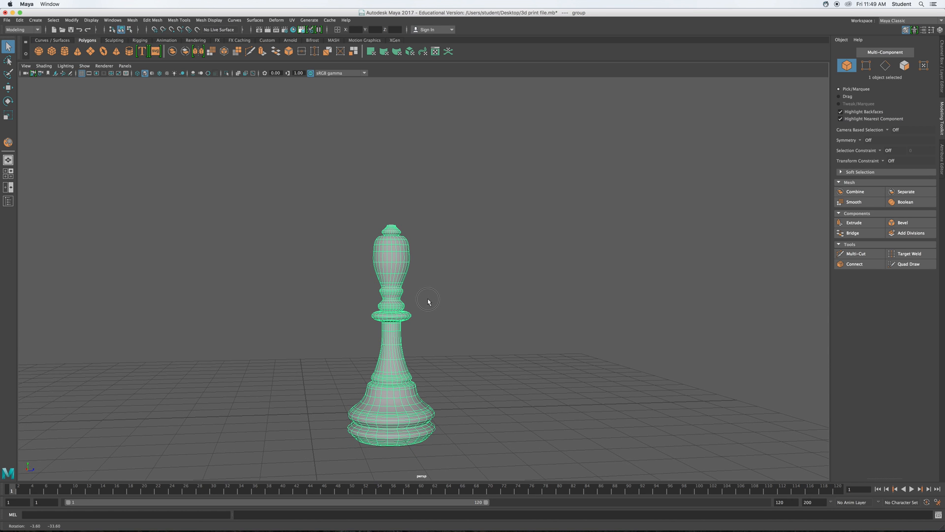
alt+drag(428, 302, 427, 301)
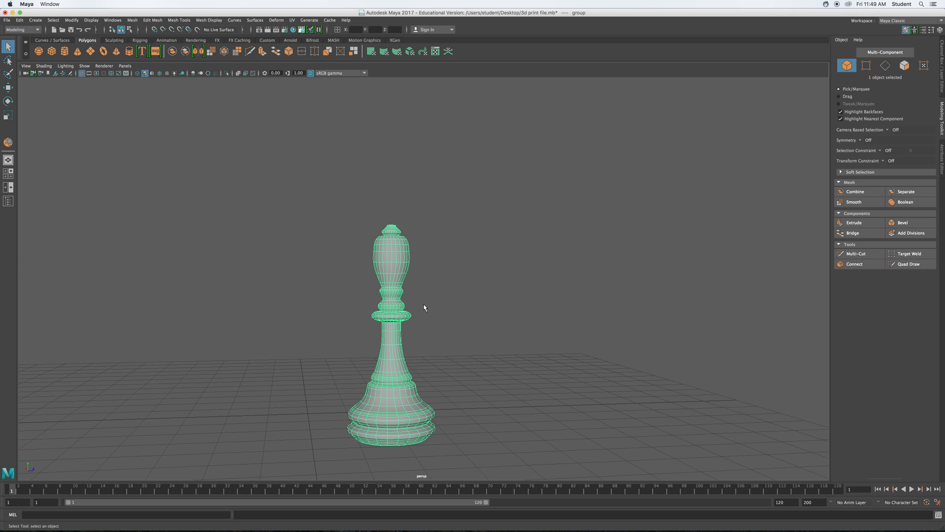
click(7, 20)
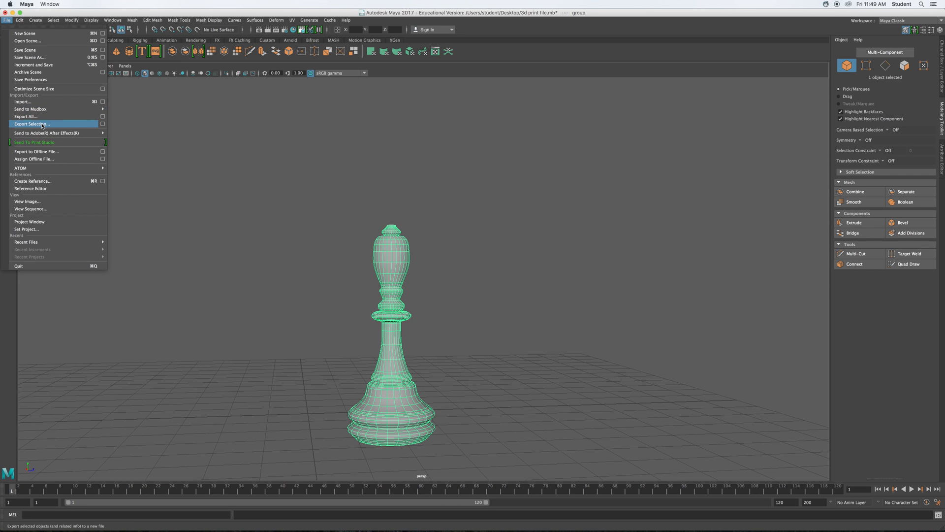
Set Export Selection options to the OBJexport file type and continue to the save browser.
click(103, 124)
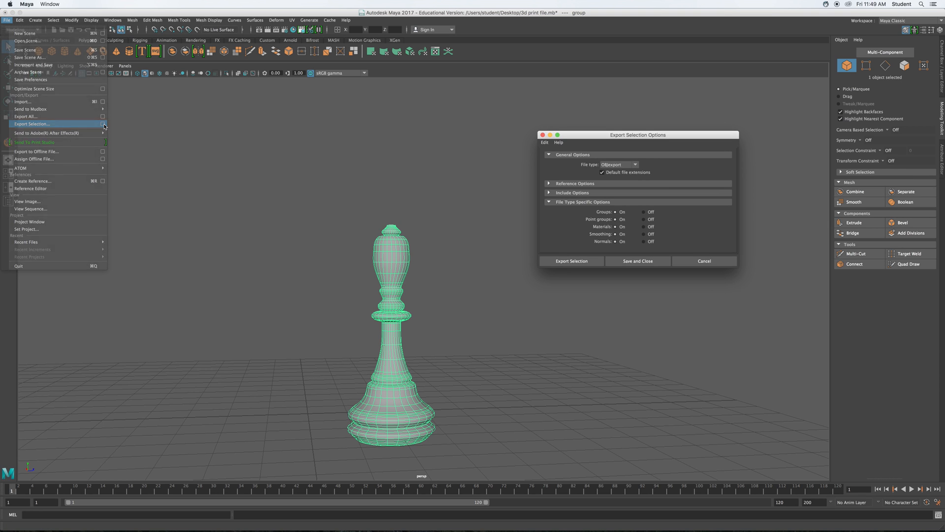
click(635, 167)
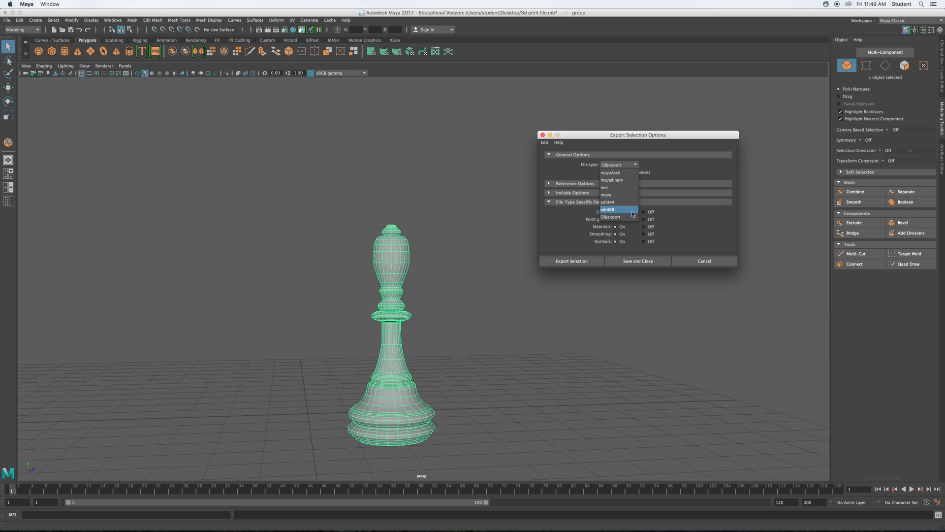
click(717, 227)
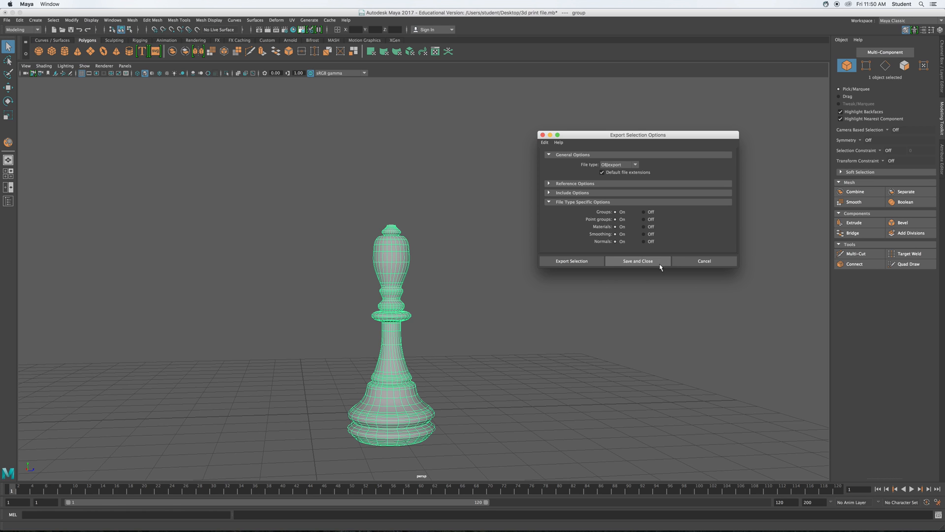
drag(661, 269, 665, 435)
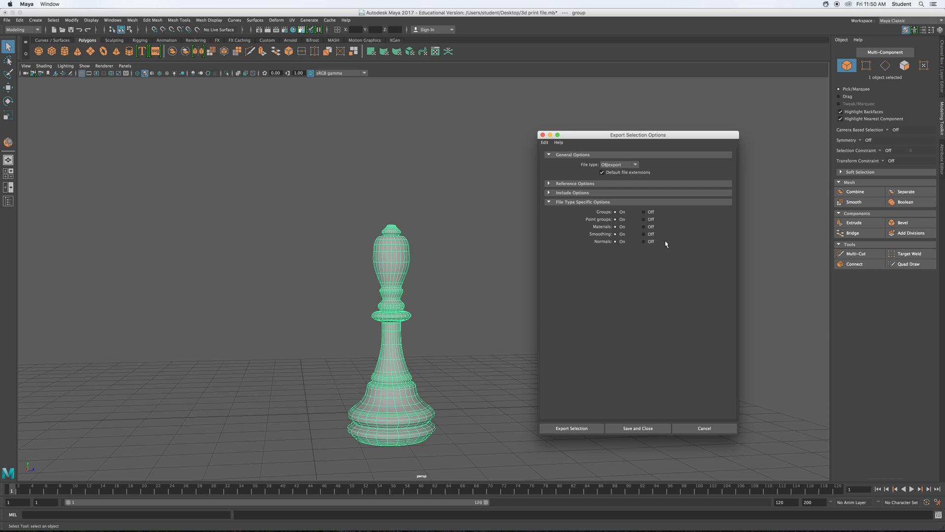
click(638, 167)
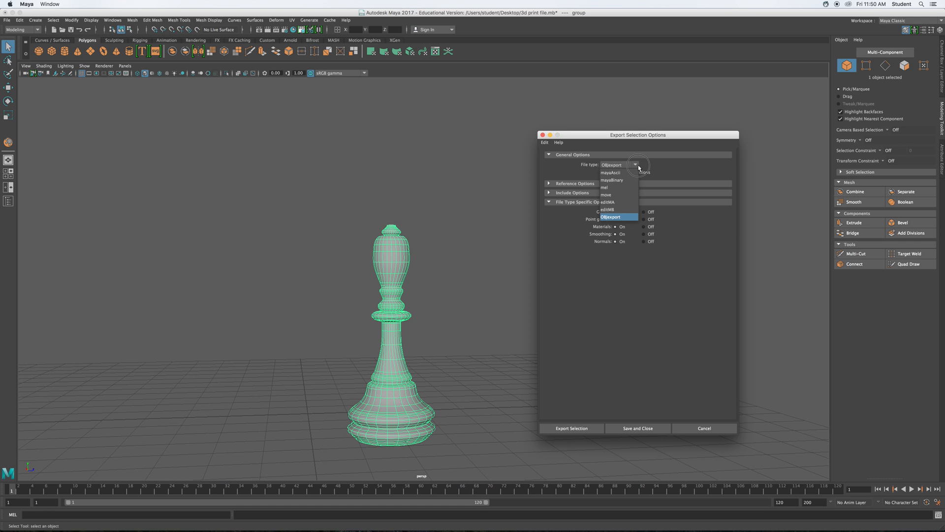
click(611, 216)
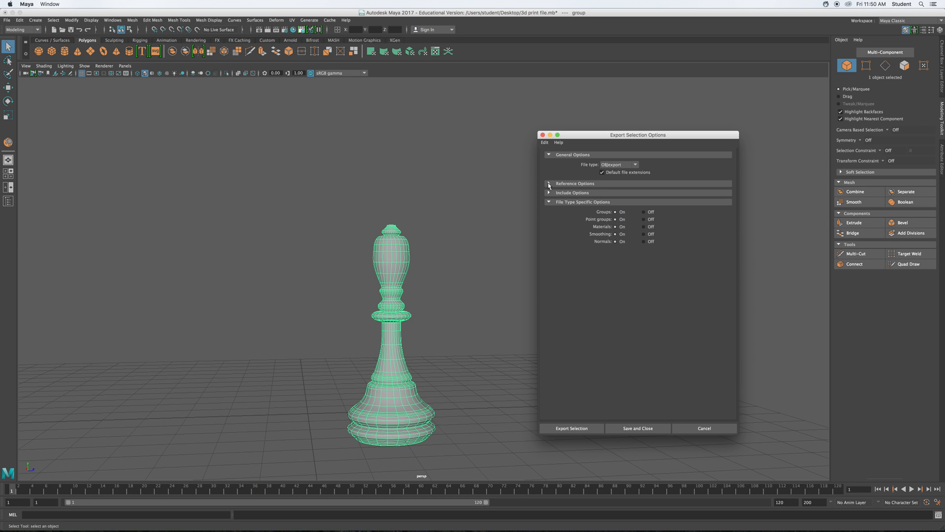
click(631, 166)
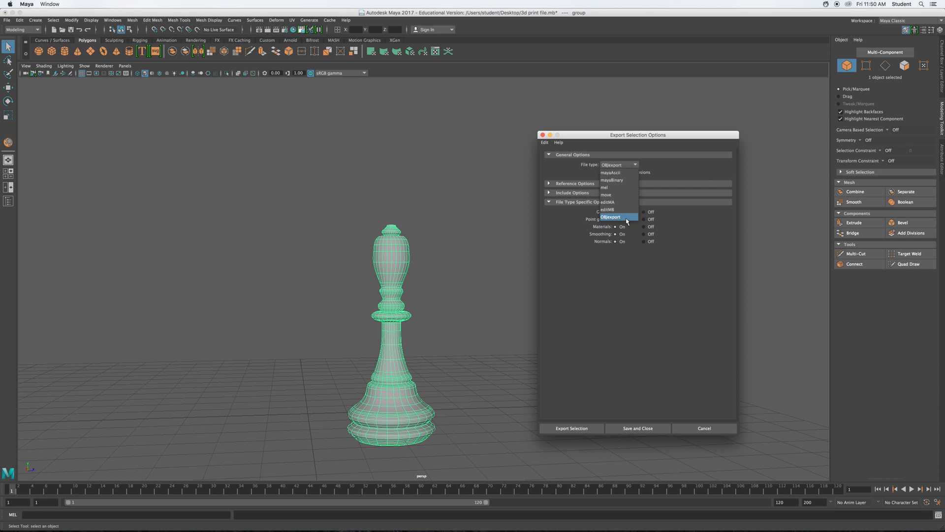
click(625, 218)
click(572, 428)
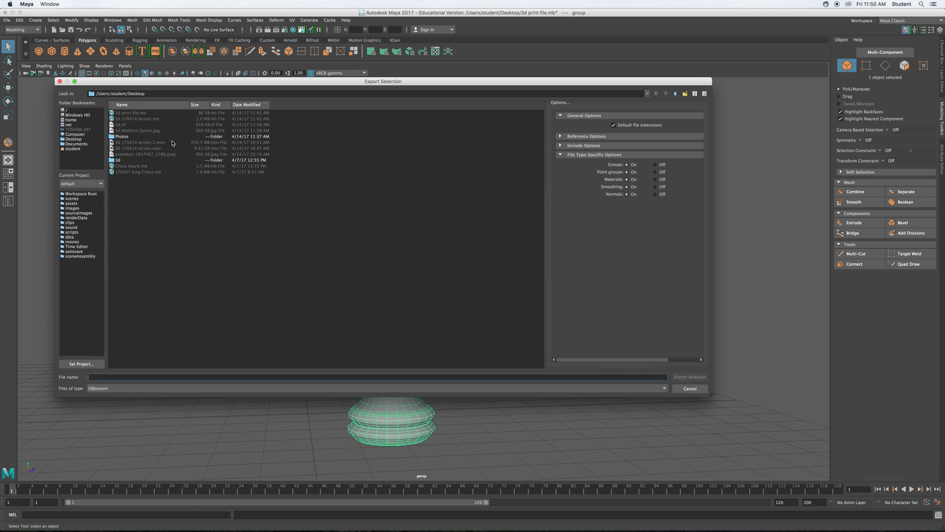
Export the bishop to the Desktop as 'course test.obj' and hide Maya.
click(73, 139)
click(101, 378)
text(course test)
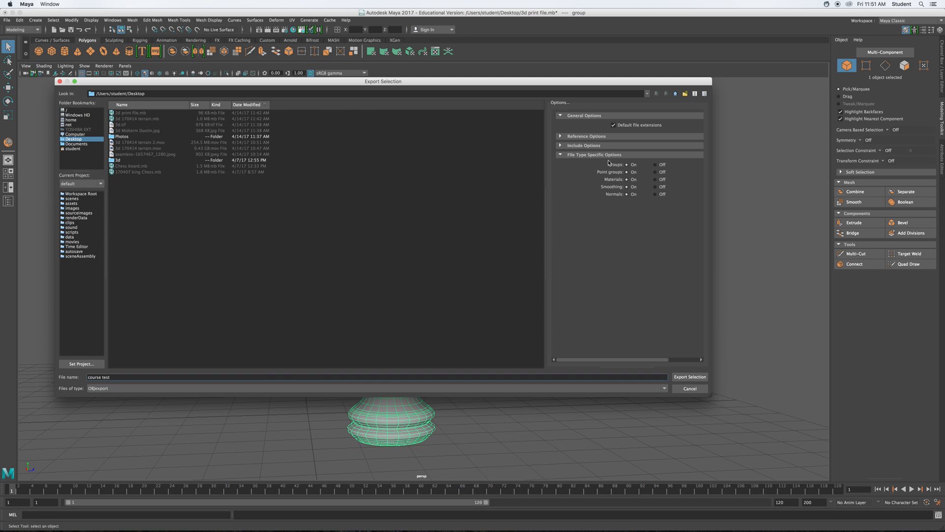
click(690, 376)
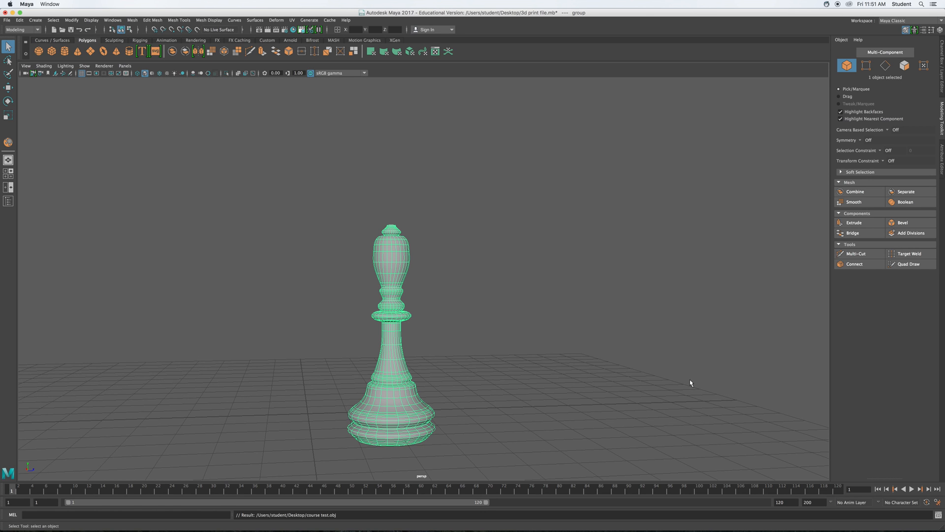
key(super+h)
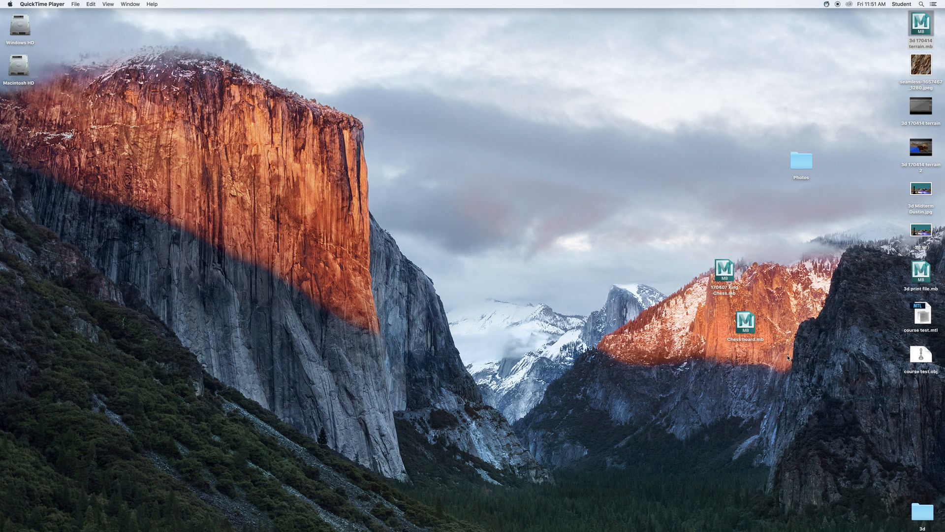
Select course test.obj on the desktop and launch FlashPrint from the Dock.
click(918, 354)
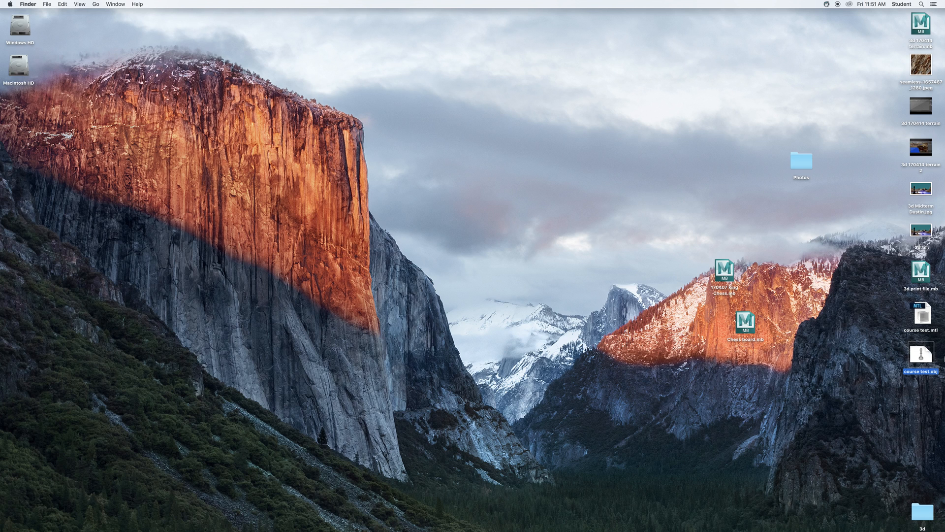
mouse_move(608, 529)
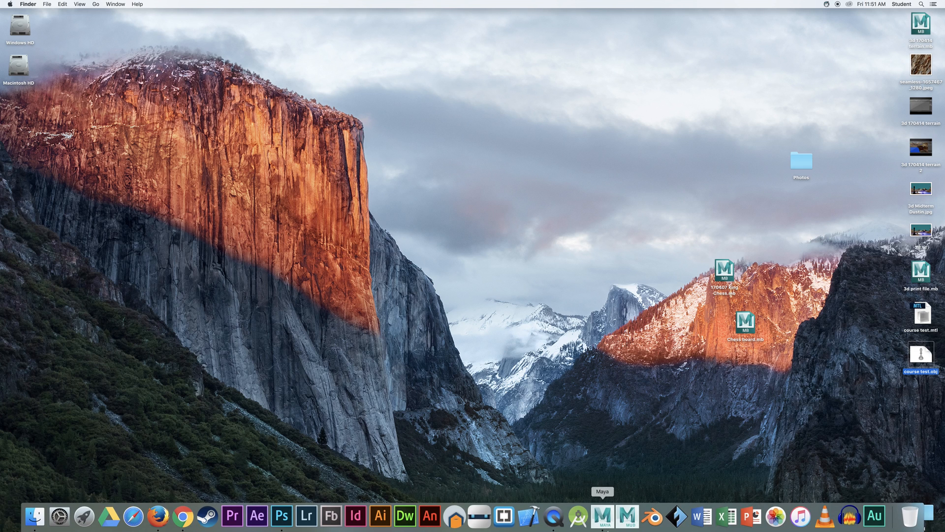
click(674, 518)
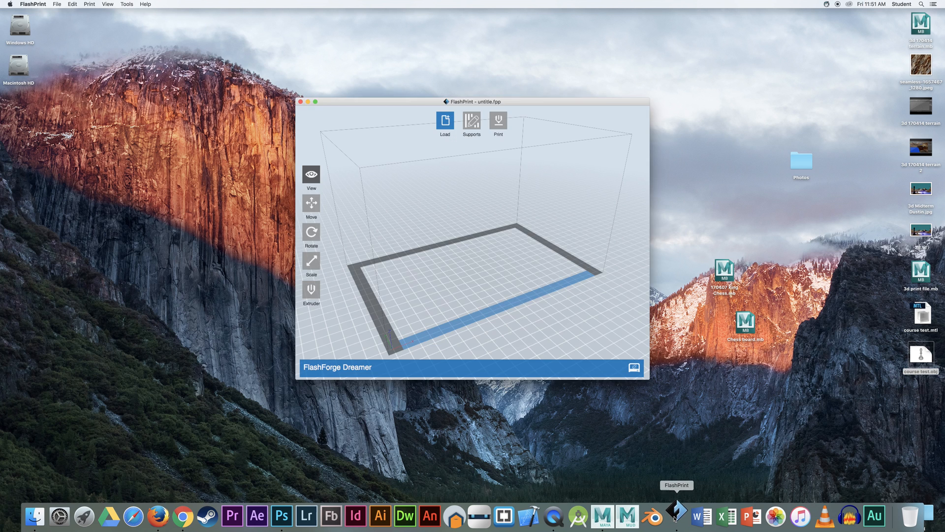
Dismiss the new-version and firmware update notices.
click(492, 276)
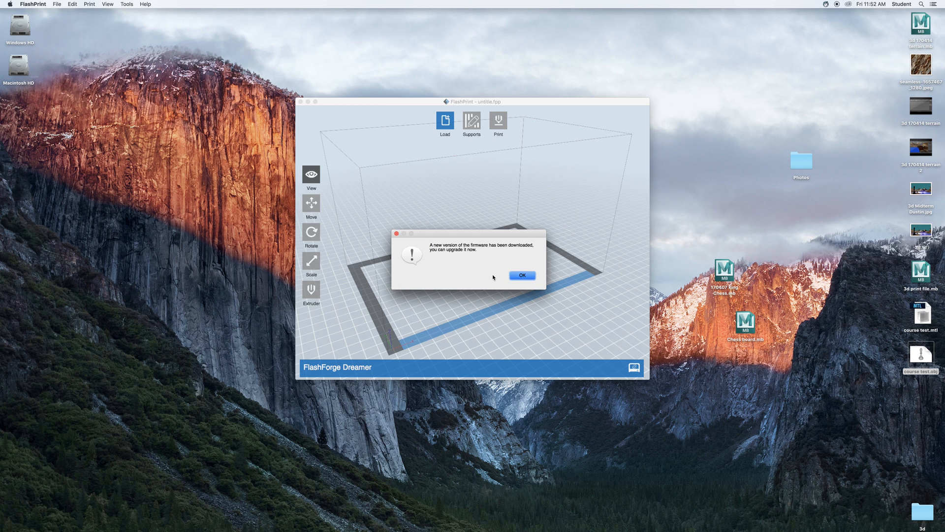
click(517, 276)
click(493, 276)
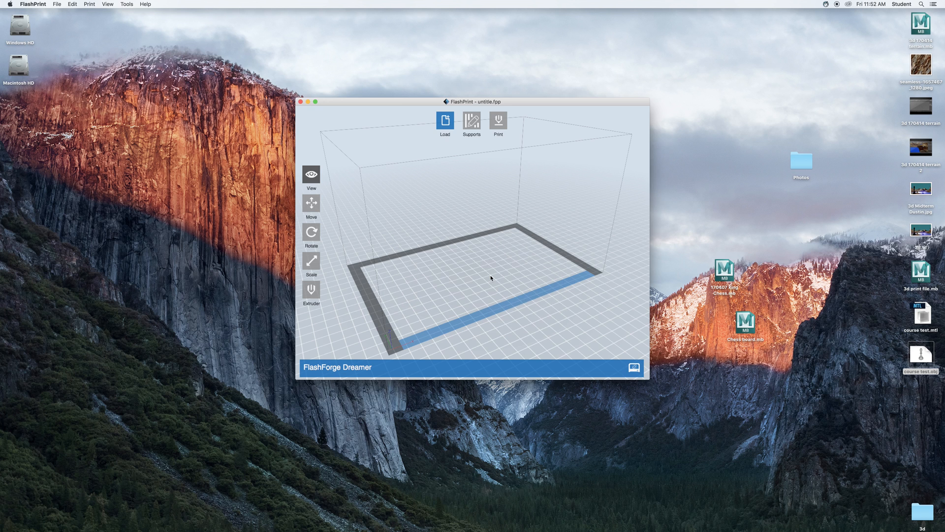
Move the FlashPrint window up-left, enlarge it, and open the File menu.
drag(423, 108, 291, 55)
drag(515, 324, 628, 415)
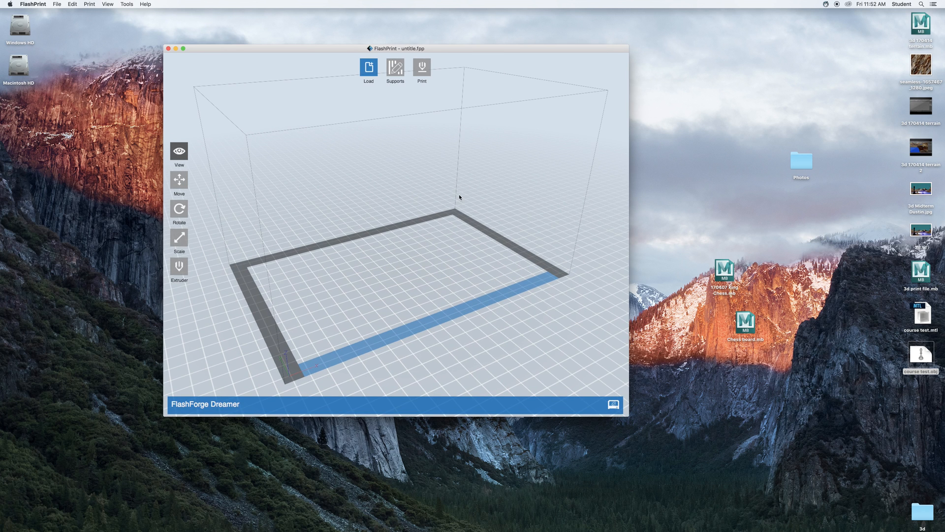
drag(323, 49, 311, 48)
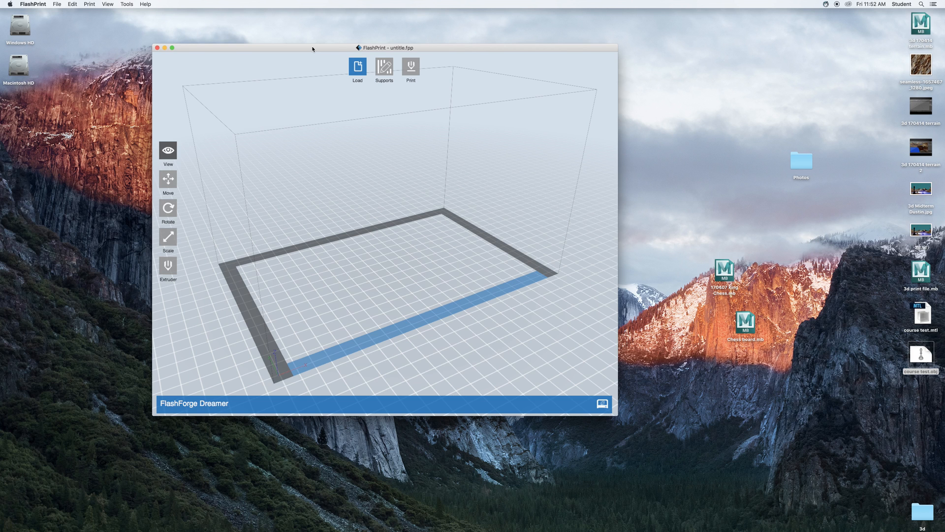
drag(319, 50, 307, 43)
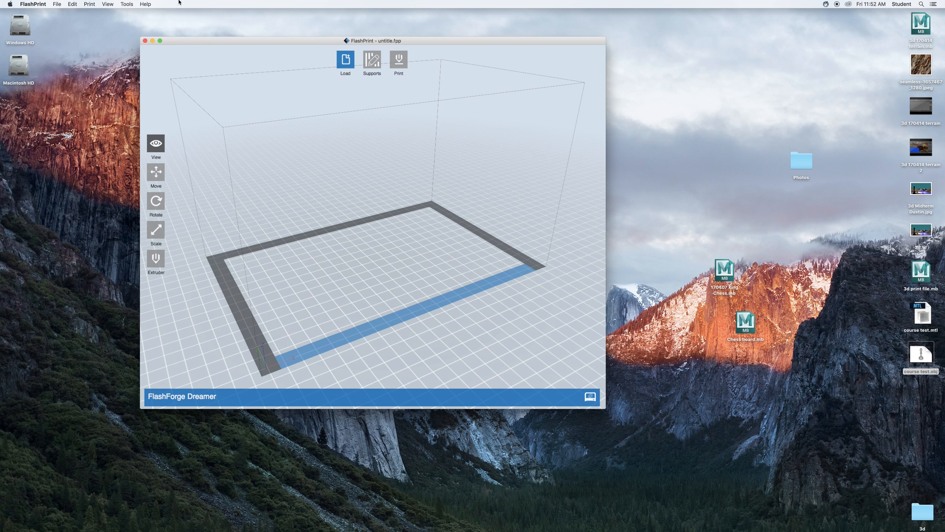
click(57, 5)
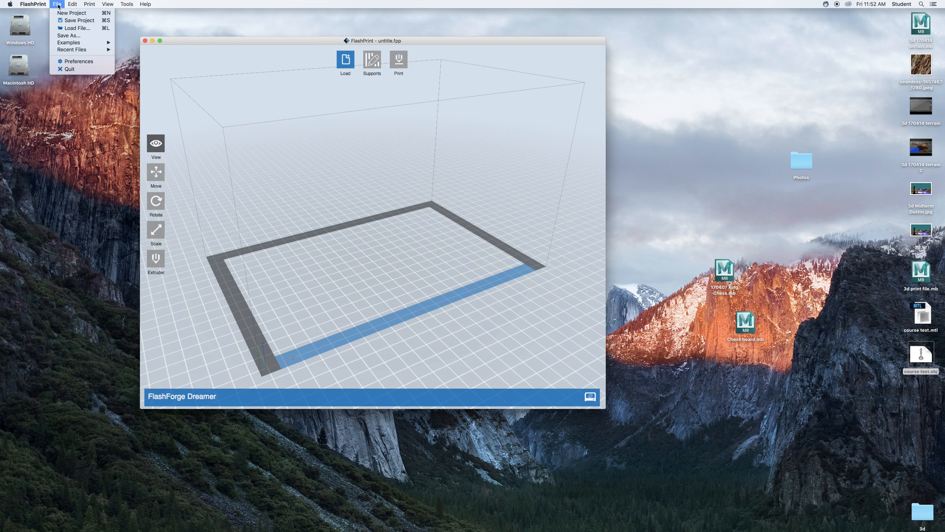
Load course test.obj from the Desktop, keep it despite errors, and drop it onto the platform.
click(77, 37)
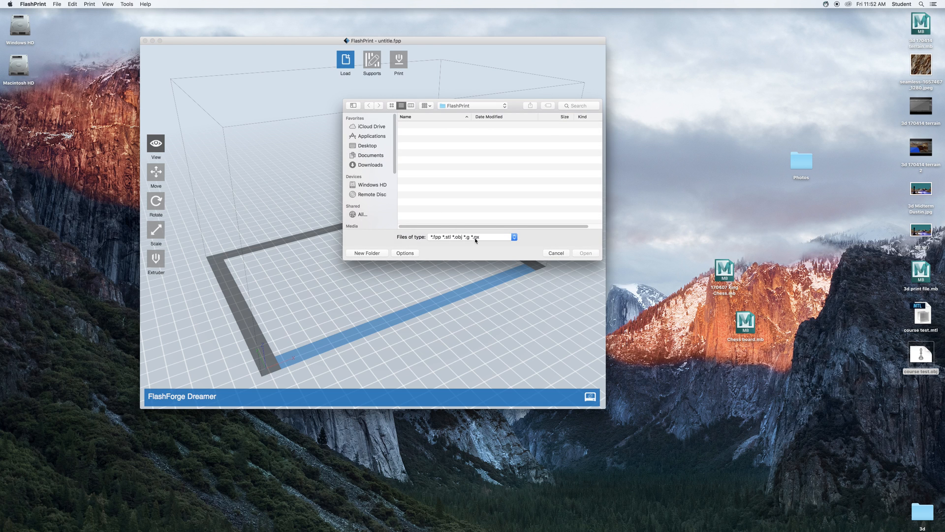
click(369, 146)
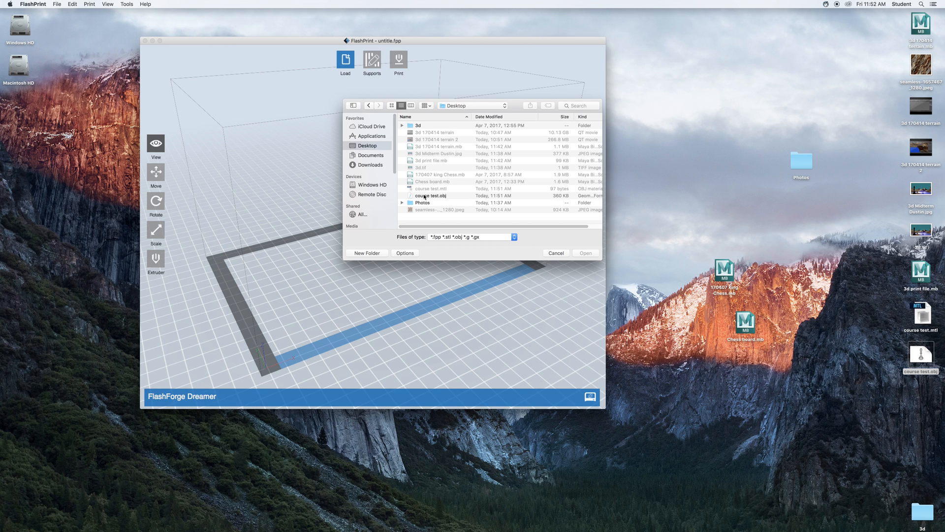
click(424, 197)
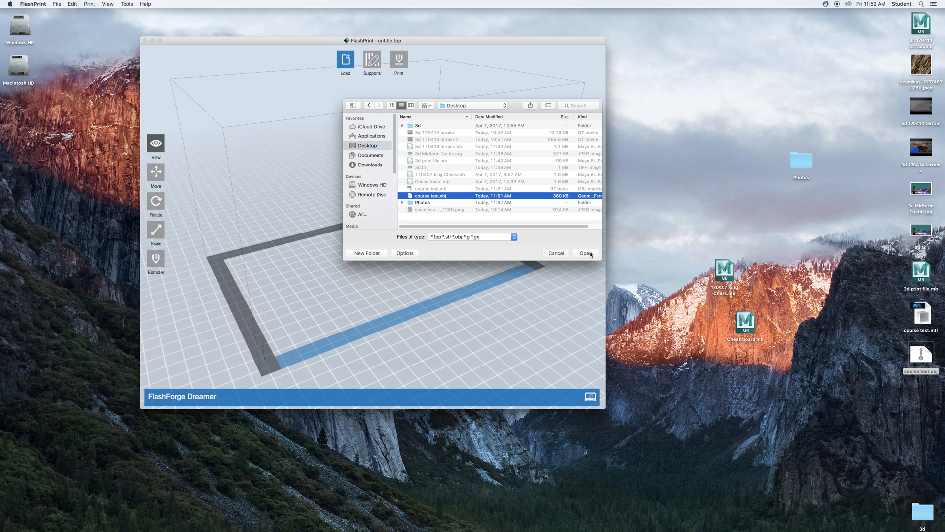
click(408, 254)
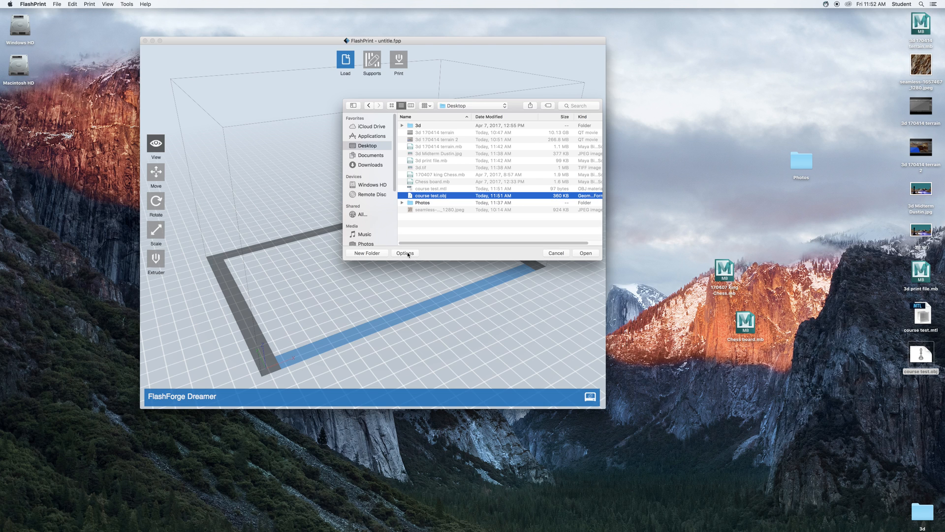
click(408, 254)
click(405, 253)
click(405, 253)
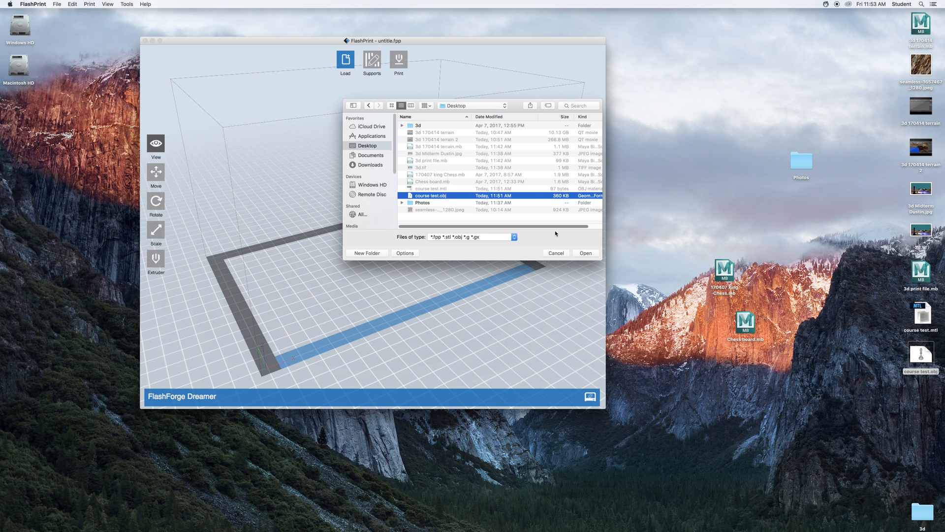
click(585, 253)
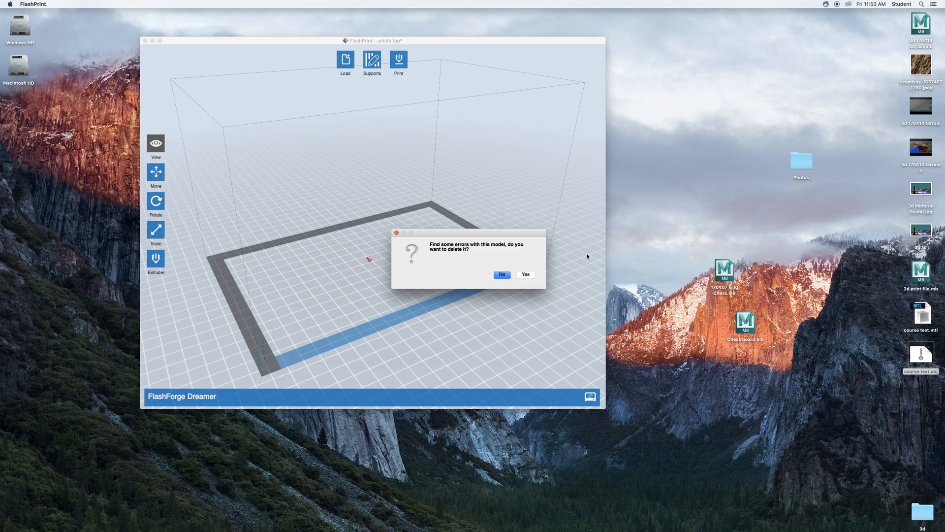
click(502, 276)
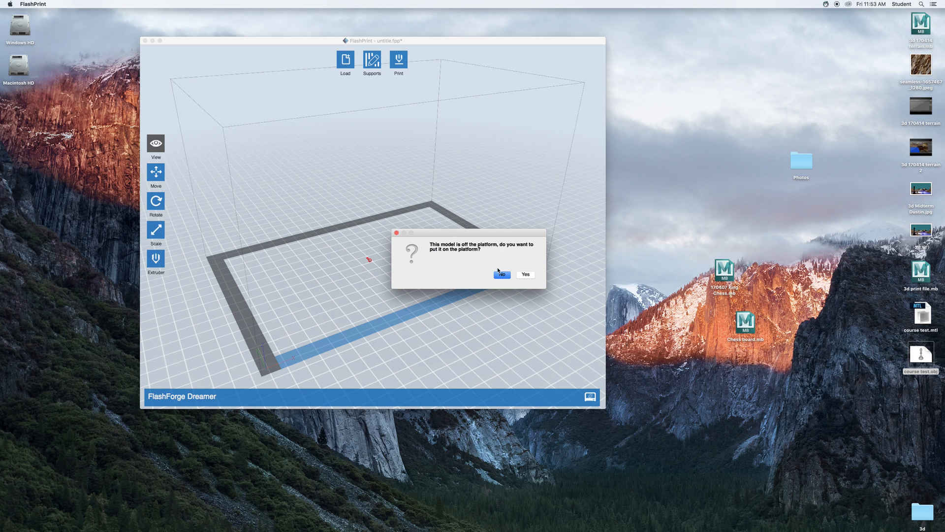
click(525, 275)
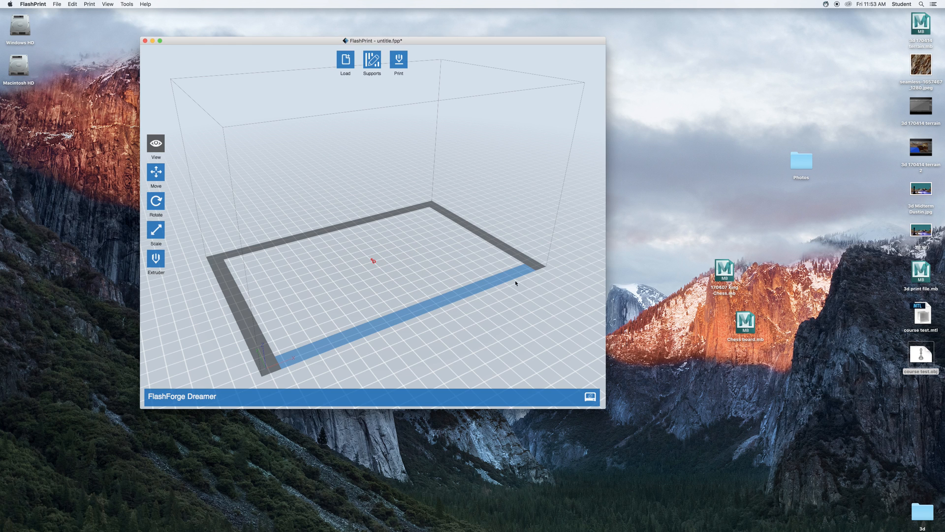
Zoom and orbit onto the tiny chess piece, then enlarge the program window.
scroll(360, 267, up, 10)
scroll(360, 267, up, 5)
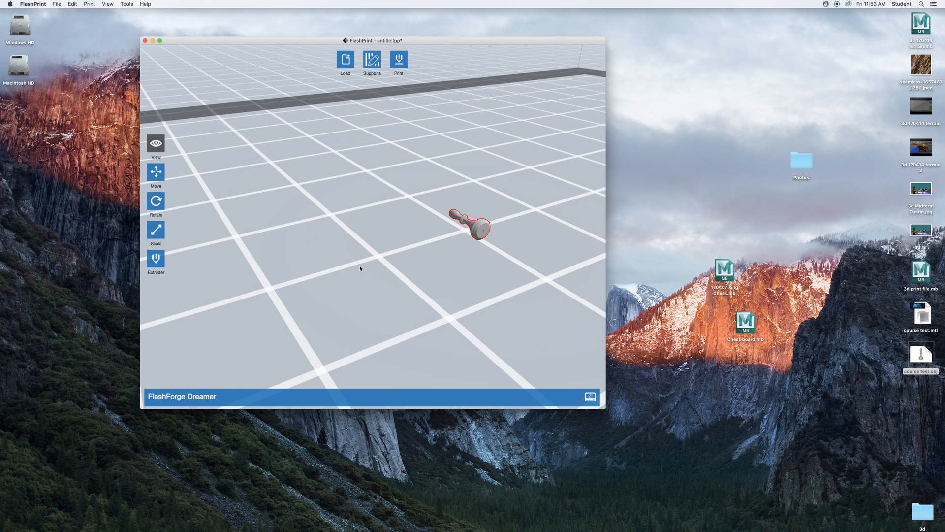
scroll(359, 268, up, 3)
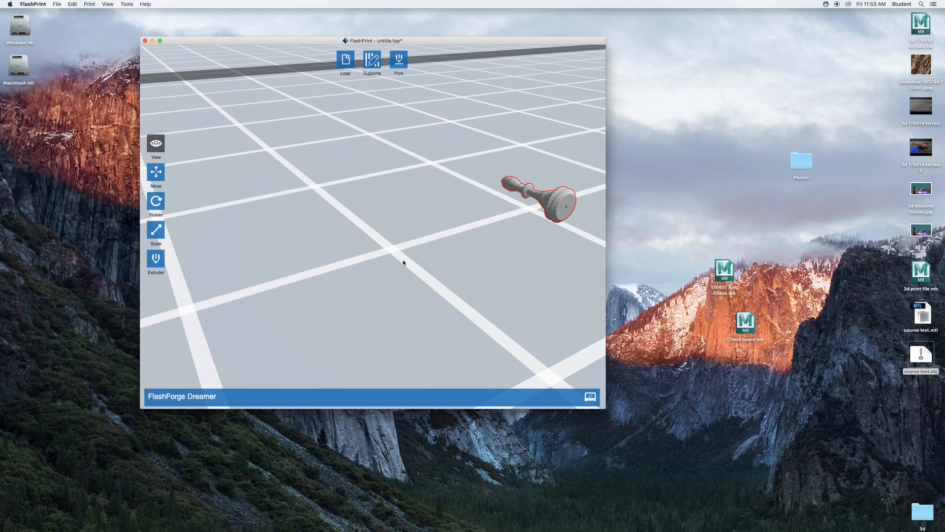
drag(414, 259, 468, 241)
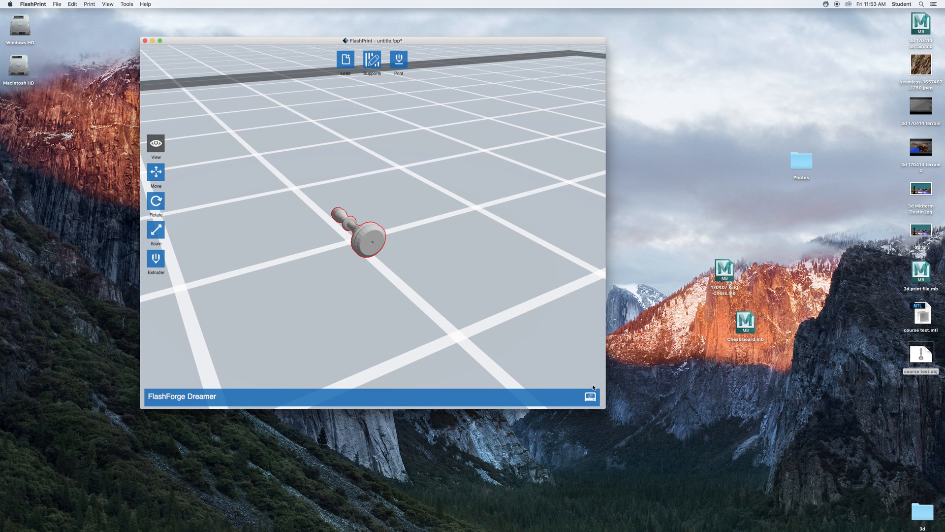
drag(605, 408, 744, 475)
Readjust the zoom, select the Scale tool, and move the window left and up.
scroll(450, 234, down, 10)
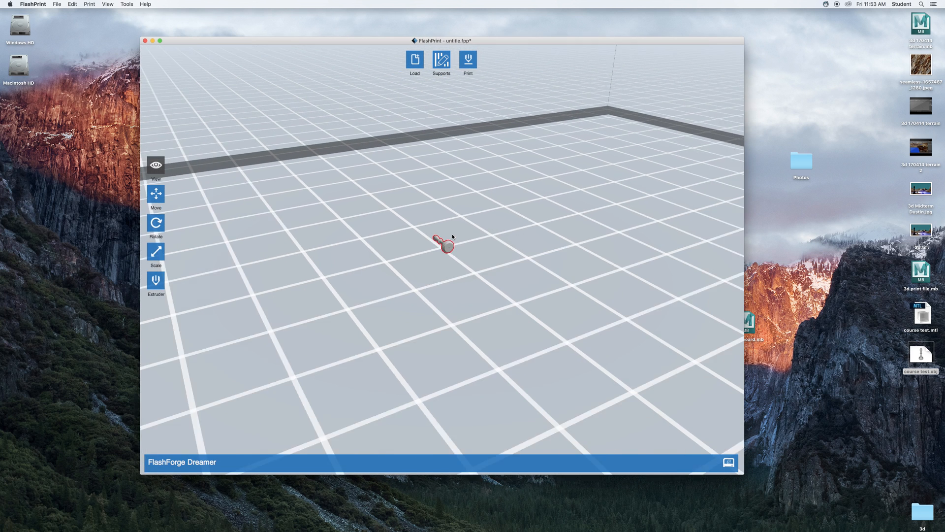
scroll(450, 232, down, 5)
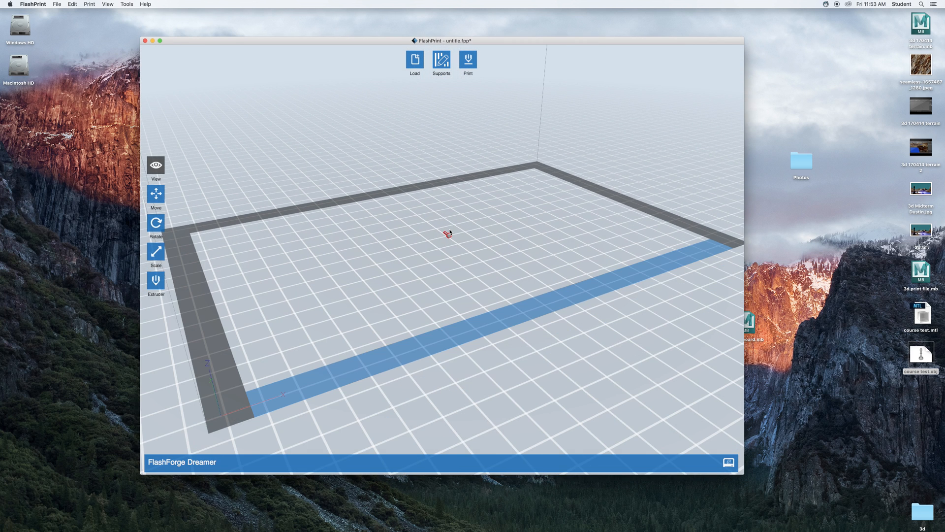
scroll(449, 232, up, 12)
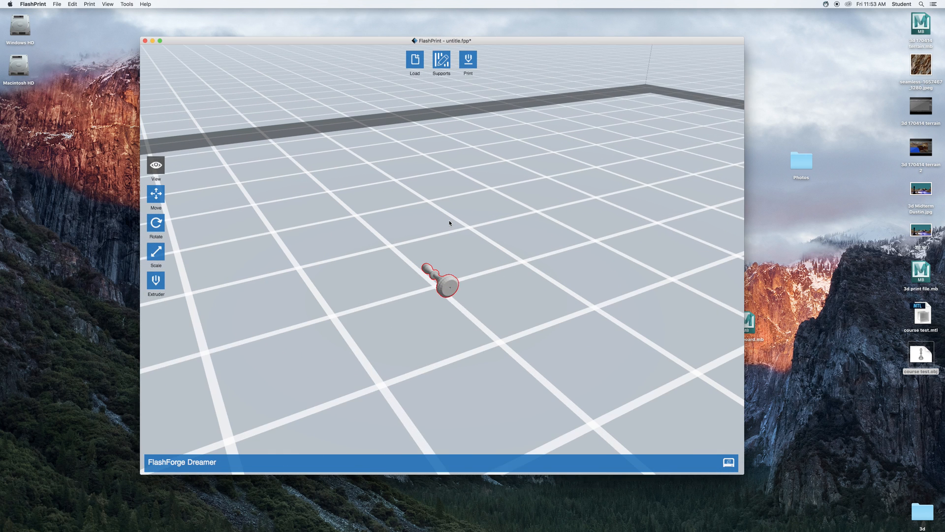
scroll(449, 223, up, 4)
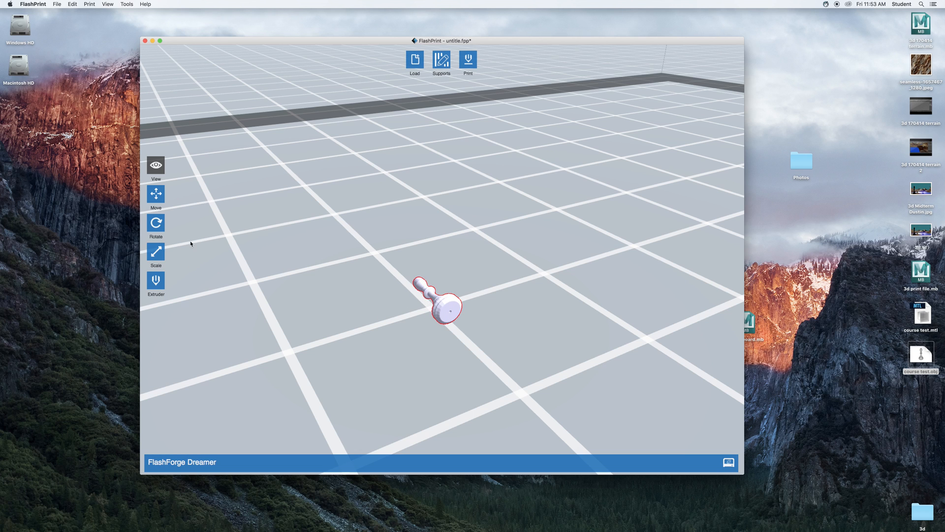
click(152, 253)
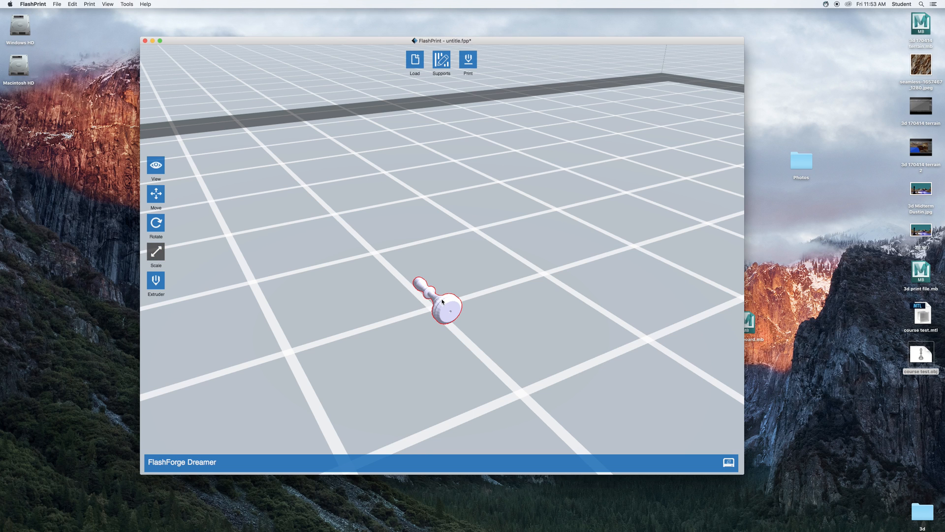
drag(495, 41, 427, 34)
scroll(447, 242, down, 6)
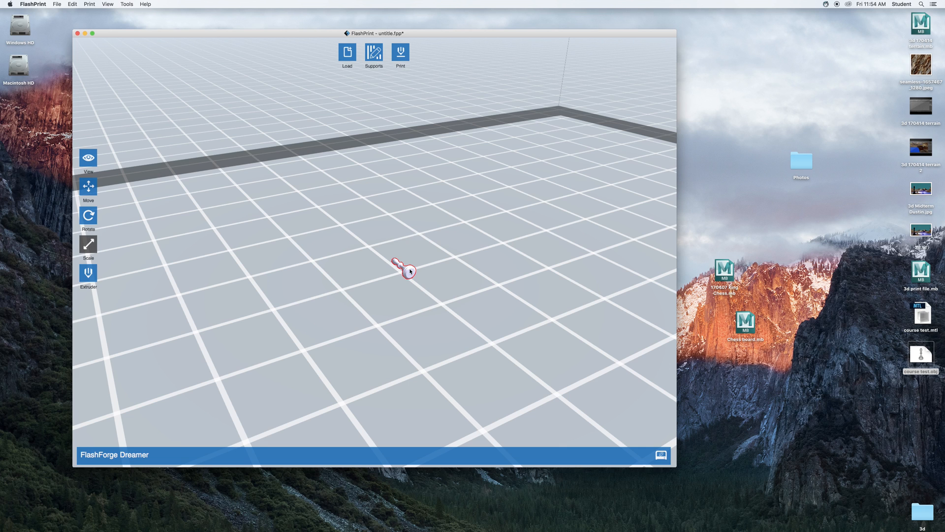
Scale the chess piece uniformly to 1000%, giving 21.70 × 52.15 × 21.70 mm.
click(87, 245)
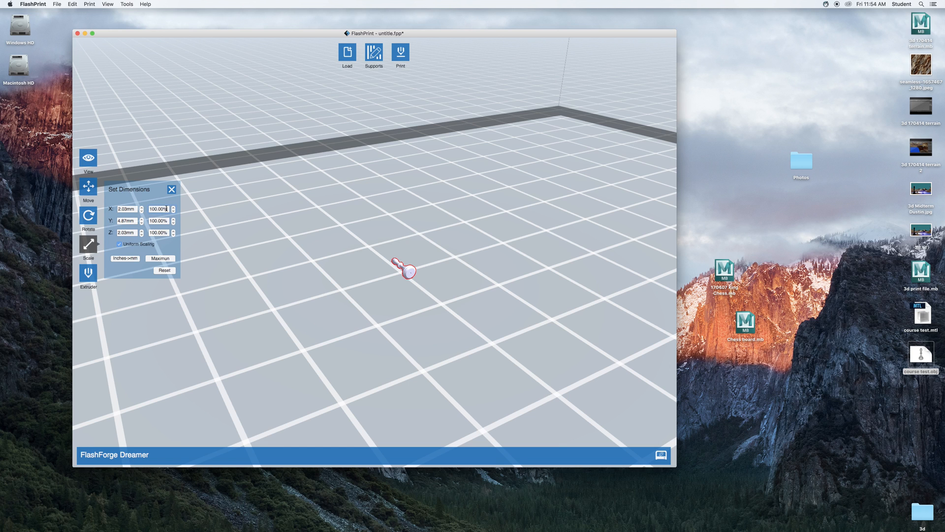
text(1000)
key(Return)
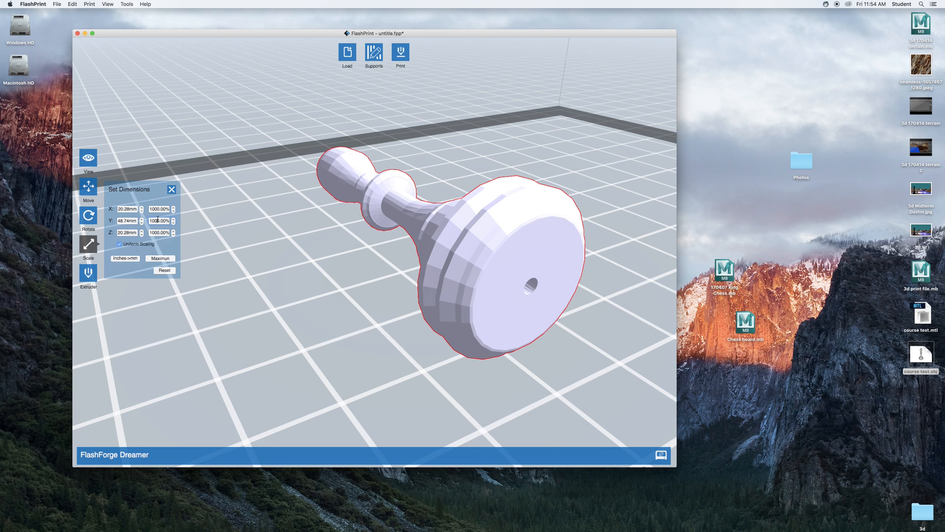
click(172, 190)
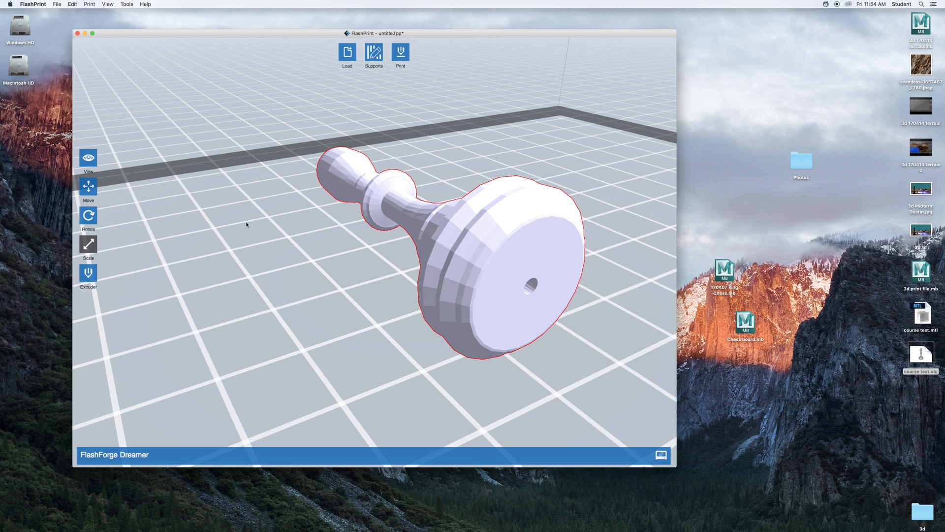
Reselect the chess piece, reopen its size settings, and bring up the preset view options.
click(319, 246)
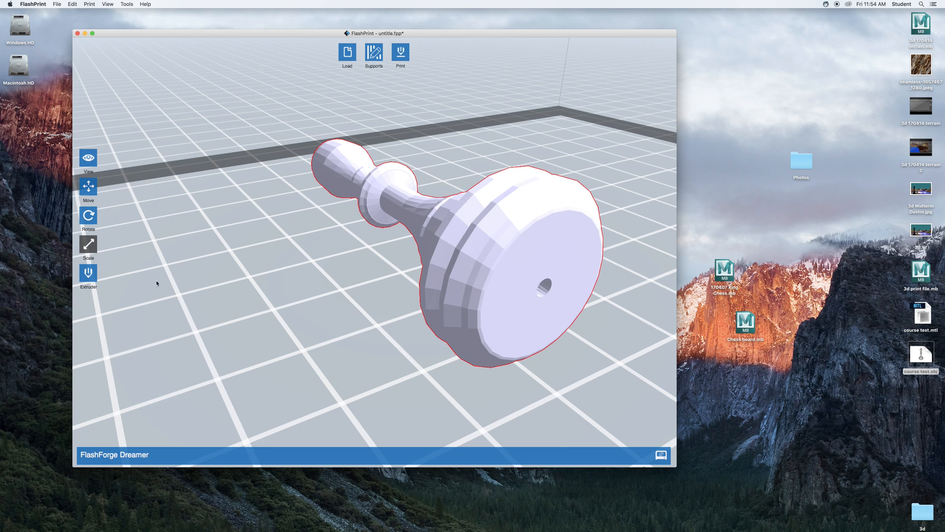
click(93, 247)
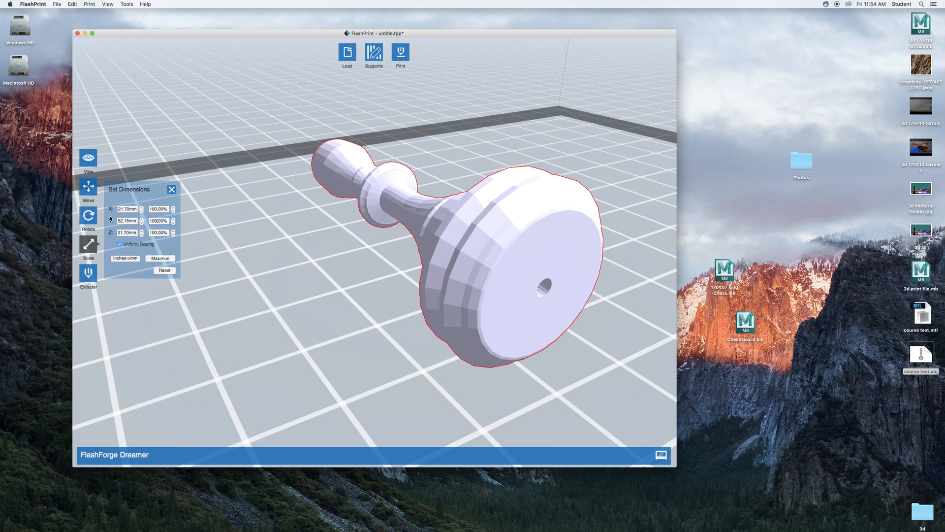
click(89, 158)
click(295, 309)
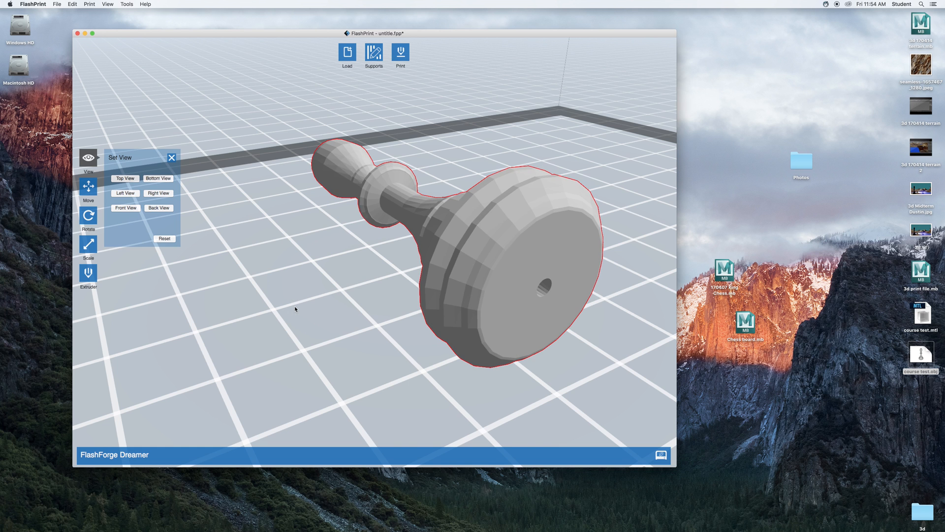
drag(299, 299, 315, 275)
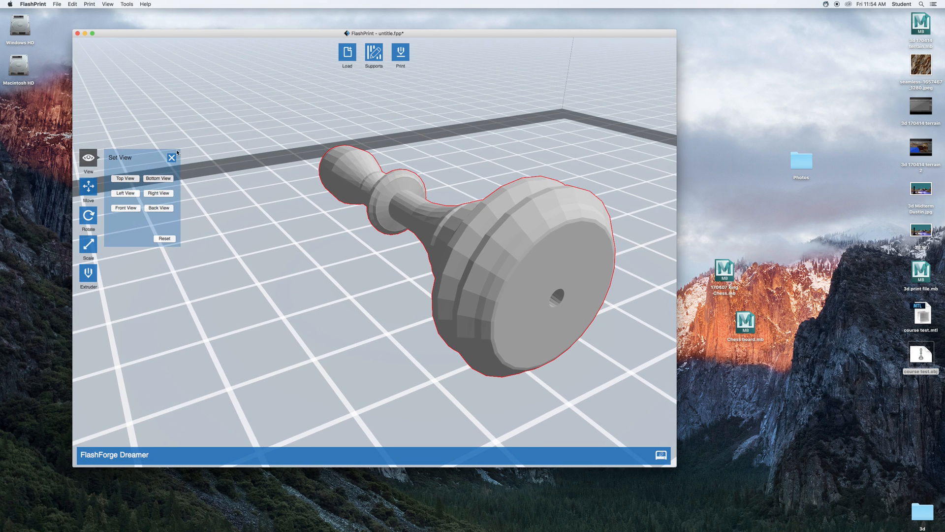
click(172, 158)
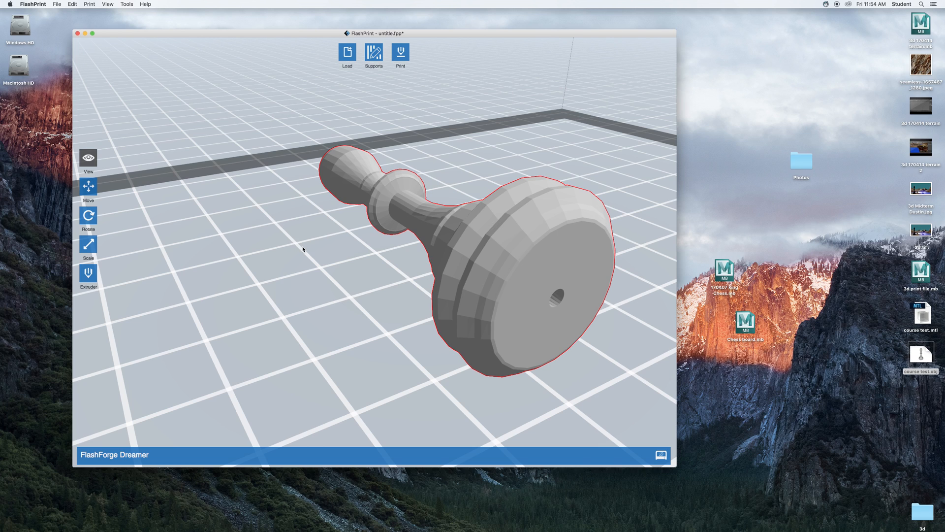
mouse_move(302, 249)
mouse_down()
mouse_move(289, 266)
mouse_move(275, 255)
mouse_move(294, 238)
mouse_move(361, 239)
mouse_move(255, 242)
mouse_move(277, 274)
mouse_move(299, 266)
mouse_move(294, 243)
mouse_move(290, 256)
mouse_up()
Try a free rotation on the bishop, then undo it twice to restore the original orientation.
scroll(291, 256, down, 3)
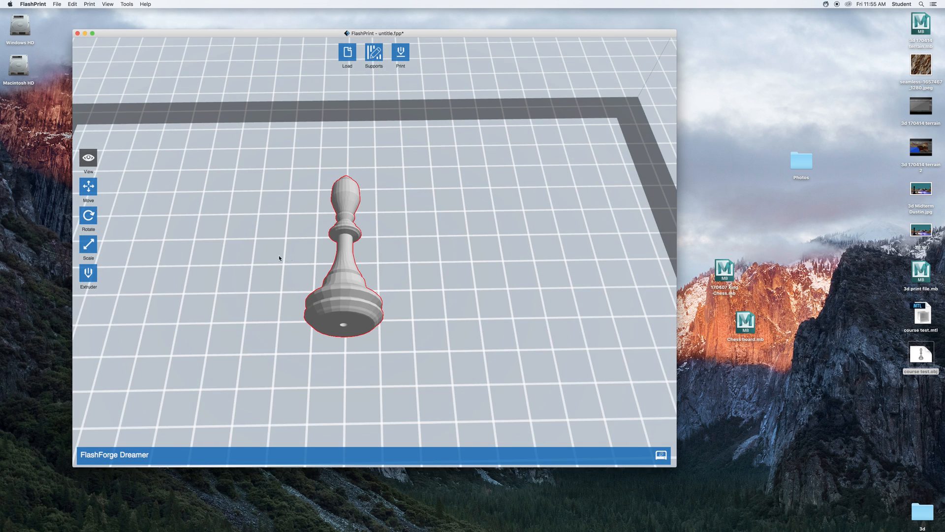
click(91, 215)
click(345, 271)
drag(338, 281, 316, 227)
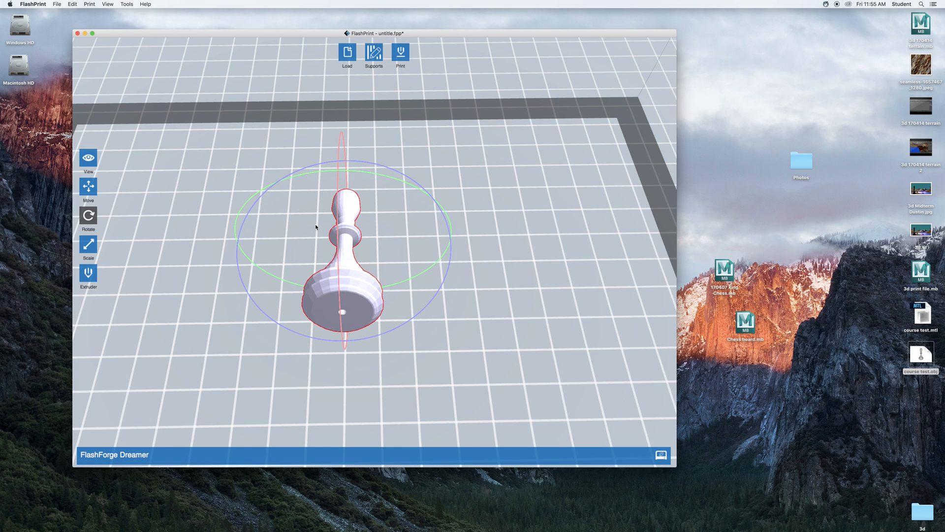
click(72, 4)
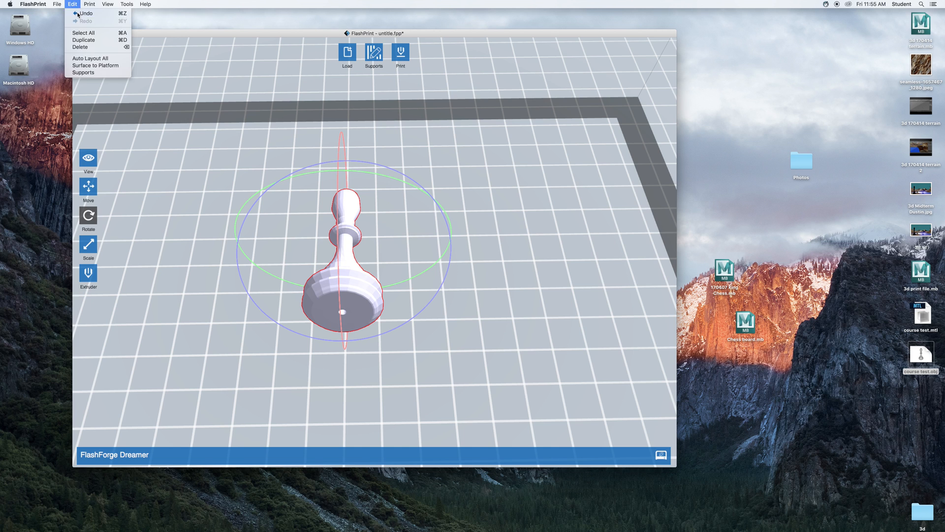
click(78, 15)
click(69, 3)
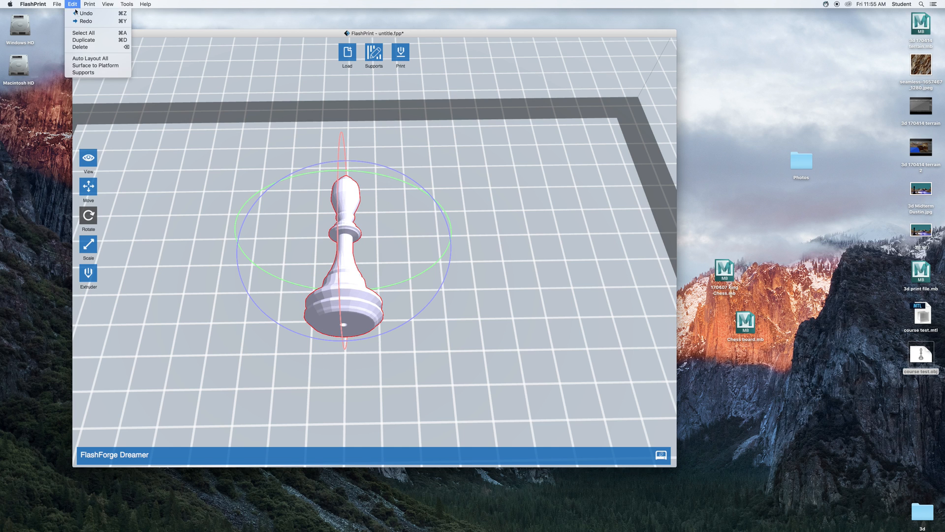
click(78, 15)
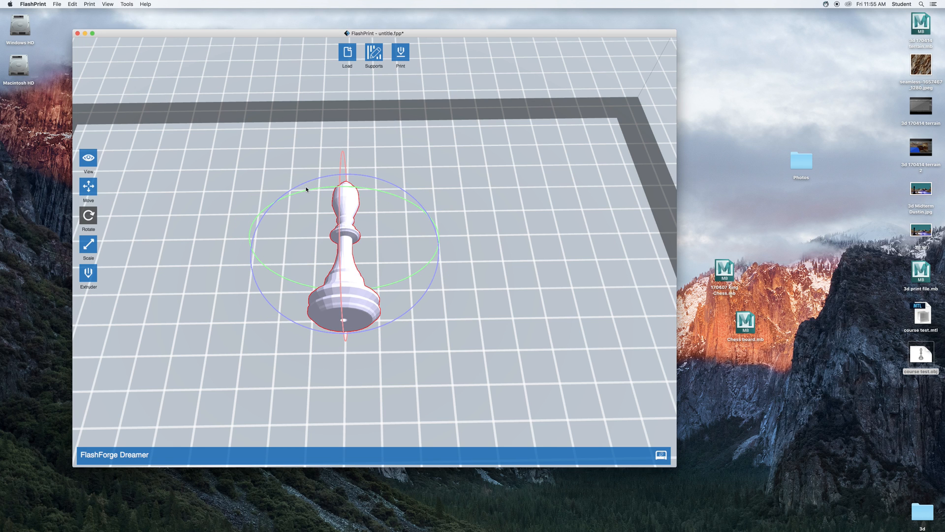
Stand the bishop upright with a 90° X rotation, then bring up its exact size settings.
click(88, 220)
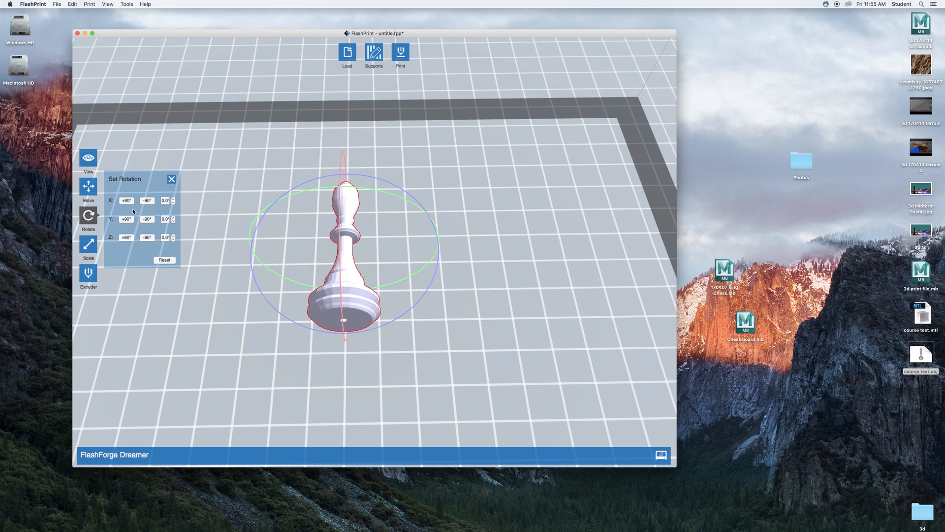
click(174, 236)
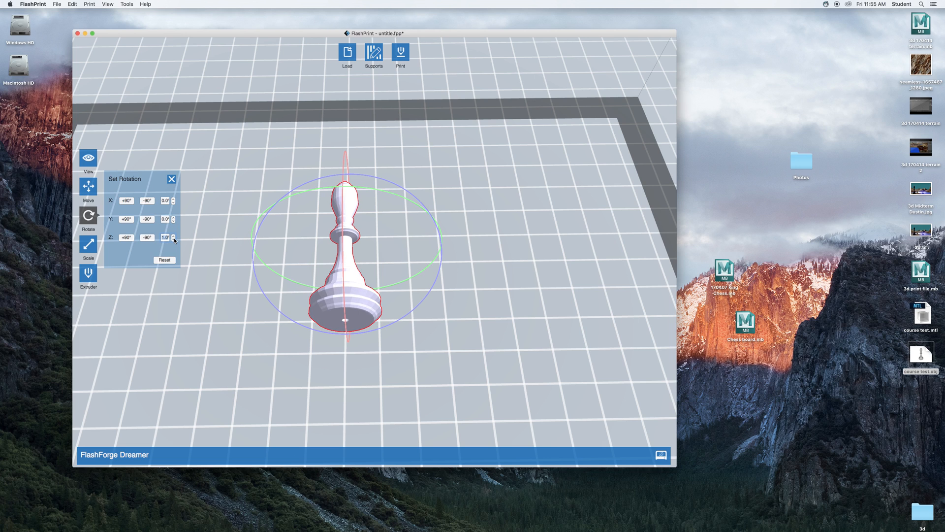
click(174, 239)
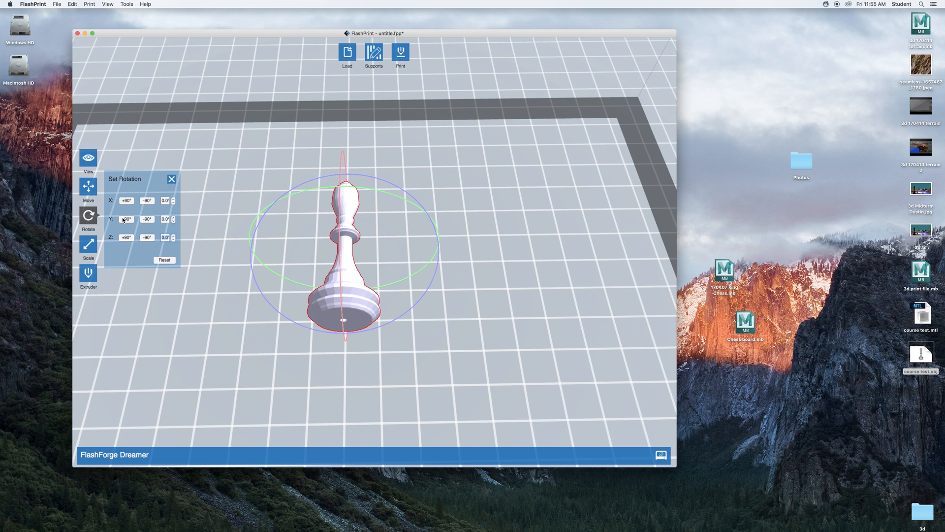
click(127, 200)
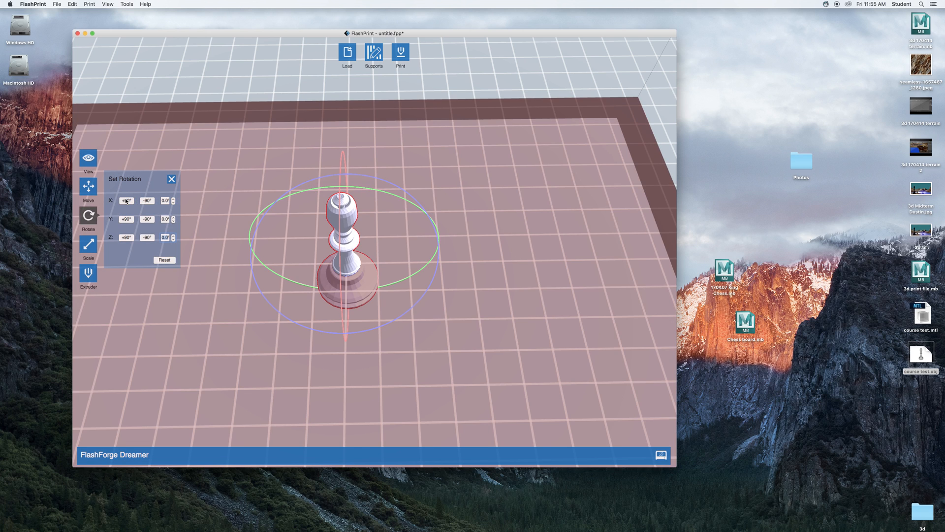
click(171, 179)
click(86, 243)
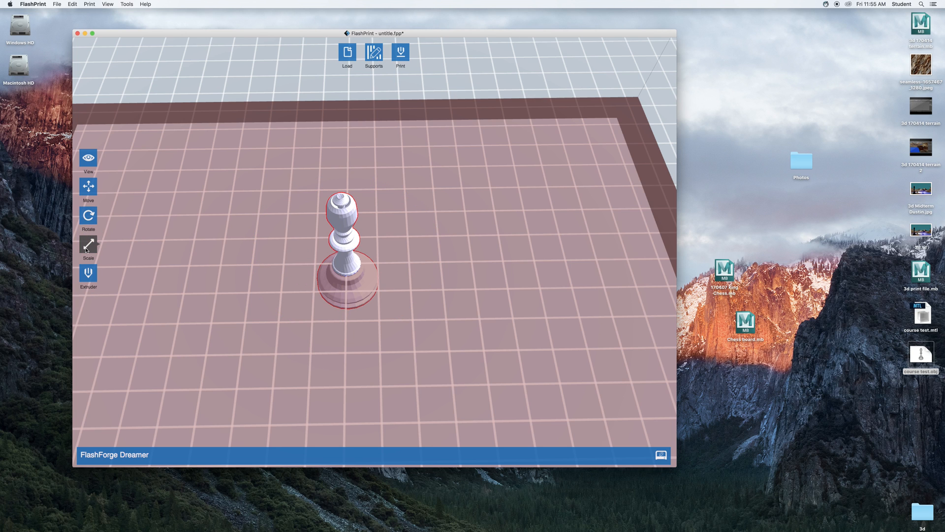
click(86, 250)
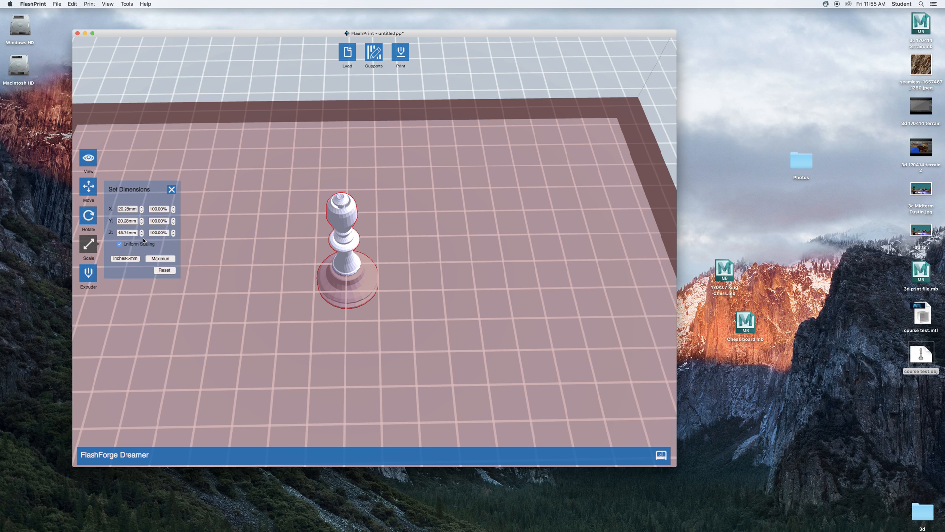
Enlarge the bishop uniformly from 100% to 122%.
click(174, 208)
click(174, 208)
click(174, 209)
click(174, 208)
click(174, 208)
click(173, 208)
click(174, 208)
click(173, 209)
Position the bishop at X 2.00 mm, Y 11.00 mm, Z 0.00 mm and orbit the view.
click(88, 186)
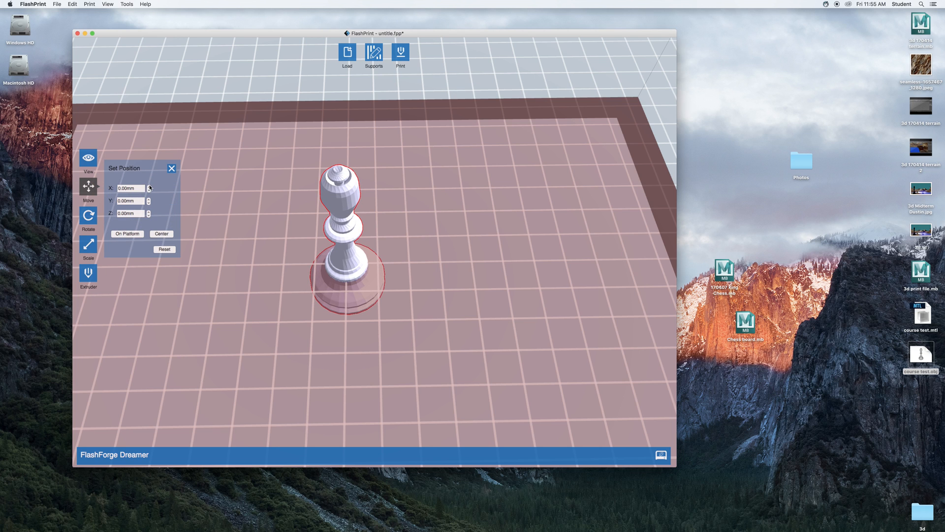
click(149, 187)
click(149, 187)
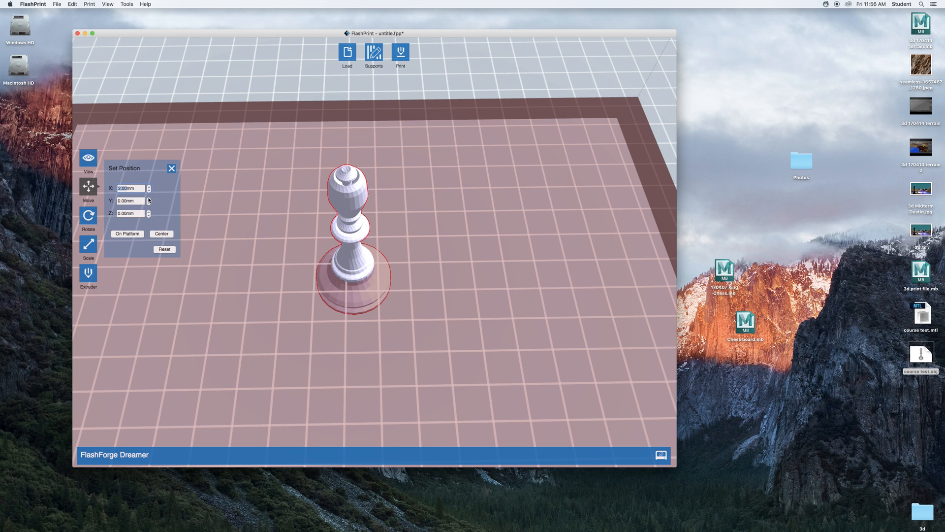
click(149, 198)
click(149, 198)
click(149, 198)
click(149, 198)
click(149, 199)
click(149, 198)
click(150, 198)
click(150, 198)
click(149, 199)
click(149, 198)
click(149, 199)
click(149, 199)
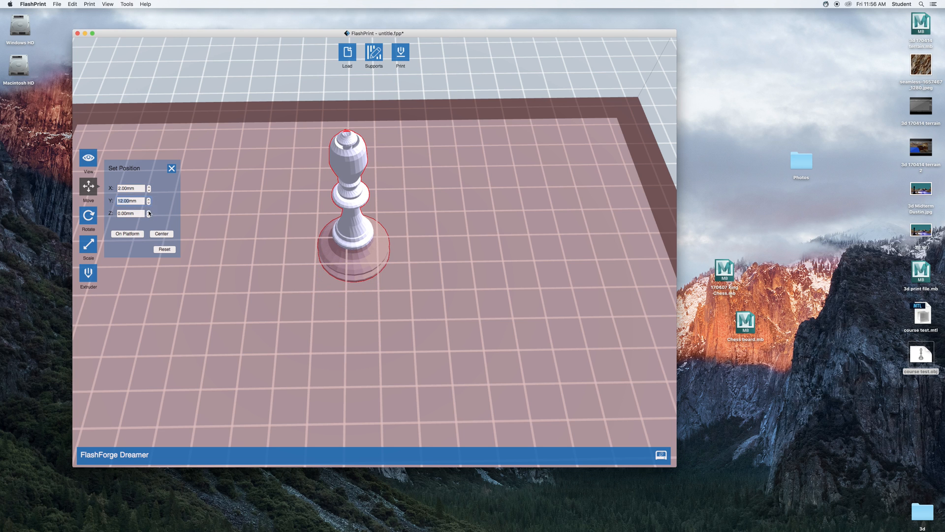
click(149, 212)
click(150, 212)
click(149, 215)
click(149, 215)
click(149, 203)
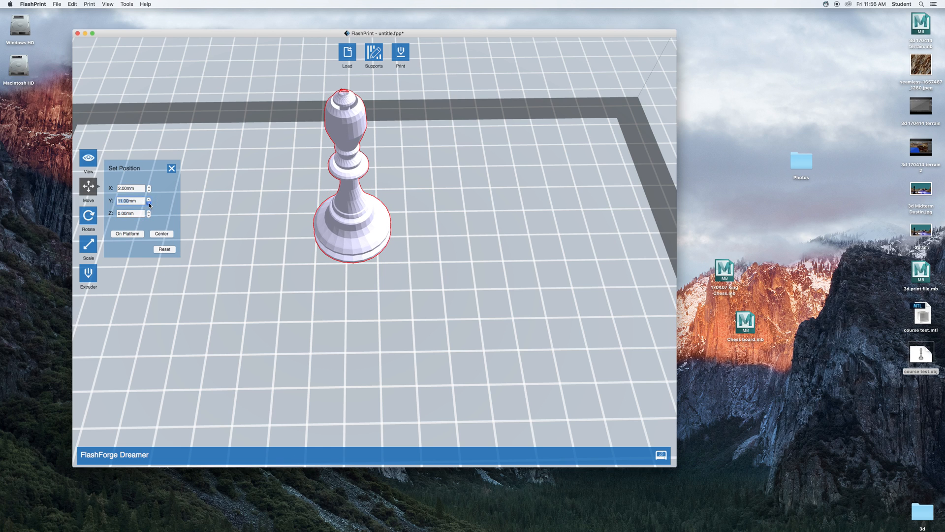
click(91, 159)
drag(222, 262, 246, 219)
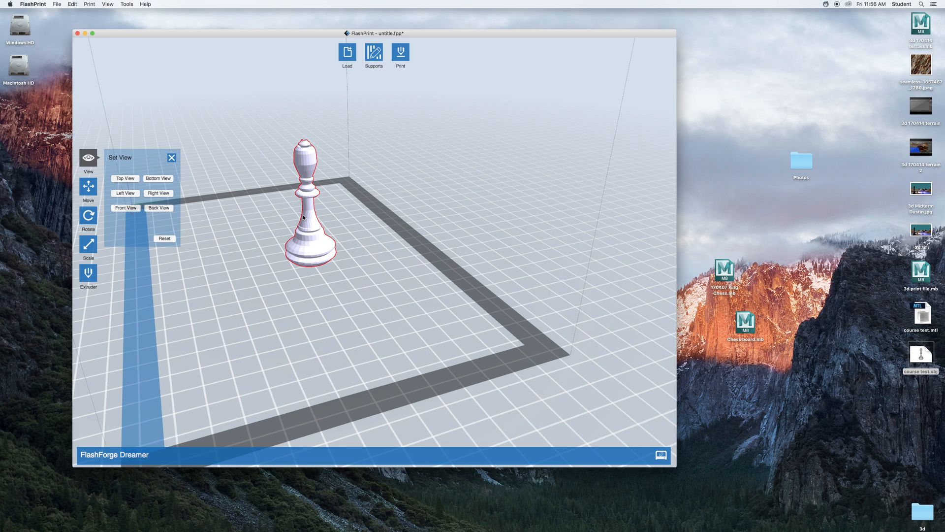
Shrink the bishop's scale back down to 104% (21.09 × 21.09 × 50.69 mm).
click(93, 248)
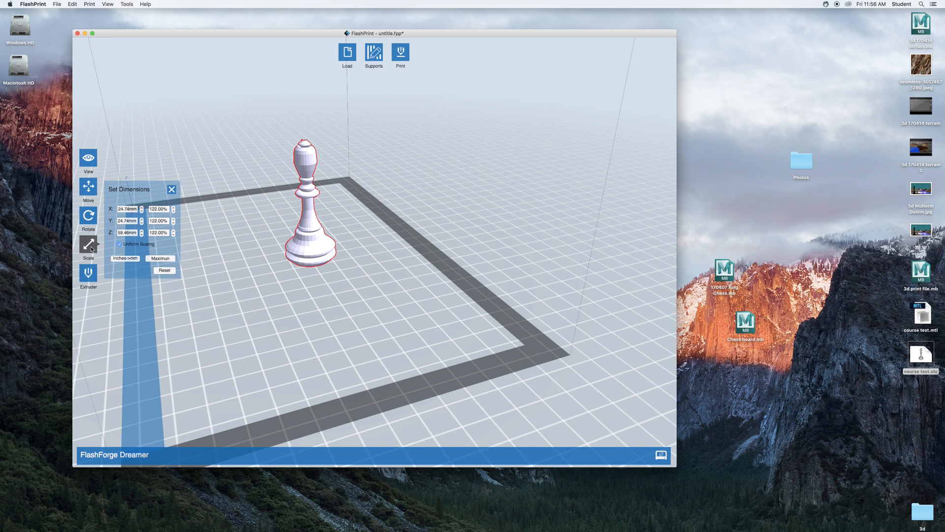
click(174, 223)
click(173, 222)
click(173, 223)
click(174, 223)
click(174, 222)
click(173, 223)
click(173, 222)
click(173, 223)
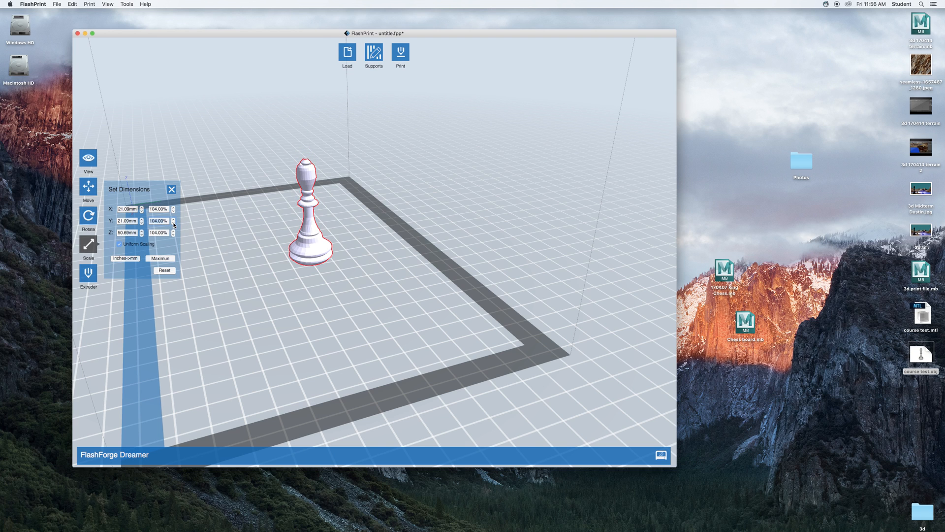
Set the bishop down On Platform and orbit to look down on the plate.
click(86, 185)
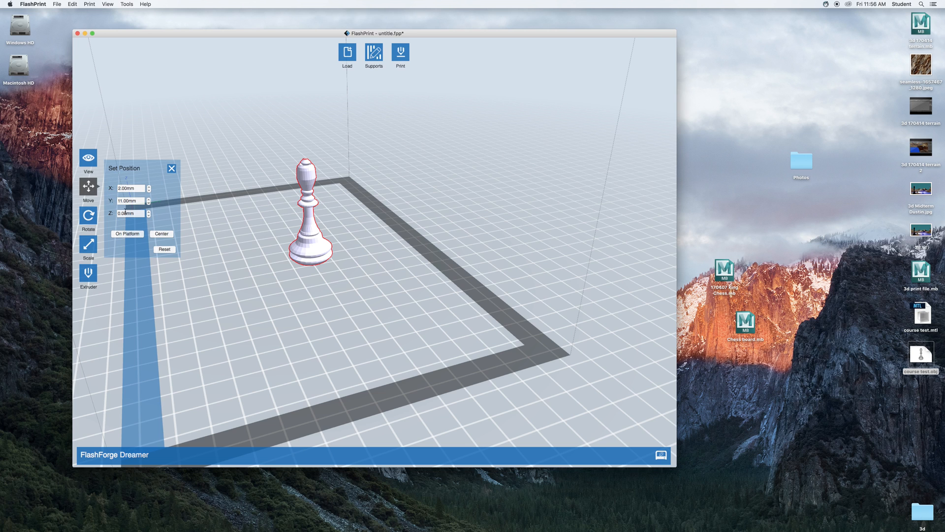
click(131, 235)
drag(350, 241, 291, 249)
Zoom in and slide the bishop forward to Y 4.72 mm, keeping X at 2.00 mm.
scroll(290, 249, up, 6)
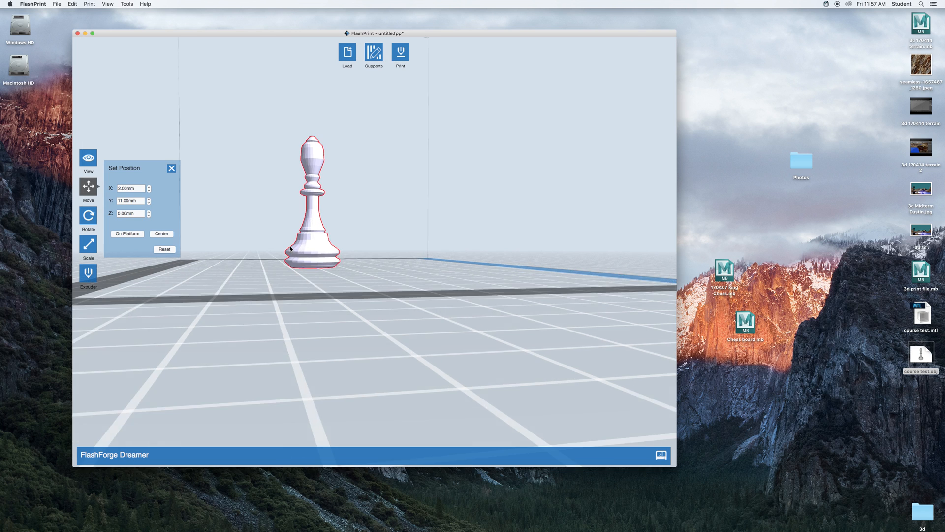
scroll(291, 248, up, 3)
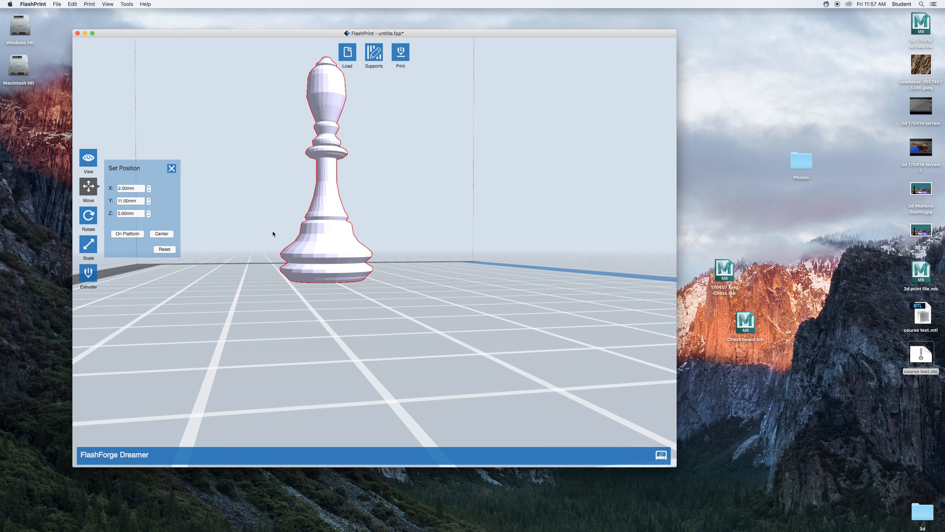
drag(261, 224, 267, 227)
right_drag(267, 226, 234, 236)
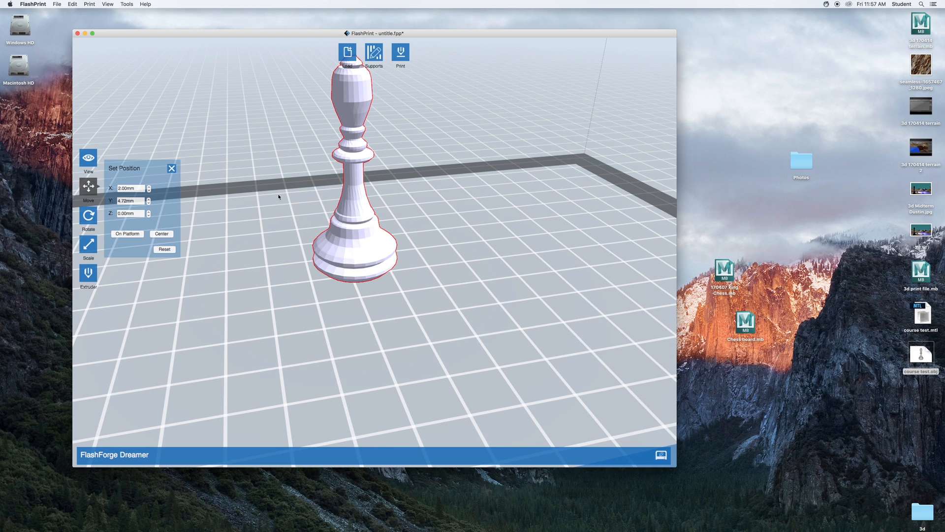
Orbit the camera to a top-down view of the bishop.
mouse_move(426, 157)
mouse_down()
mouse_move(407, 171)
mouse_move(382, 154)
mouse_move(373, 165)
mouse_move(436, 152)
mouse_move(422, 165)
mouse_move(411, 158)
mouse_up()
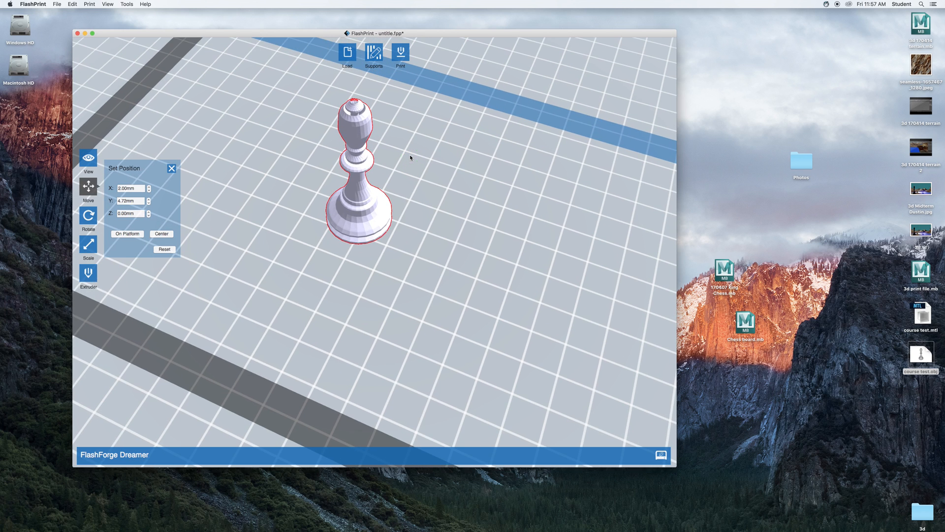
click(93, 159)
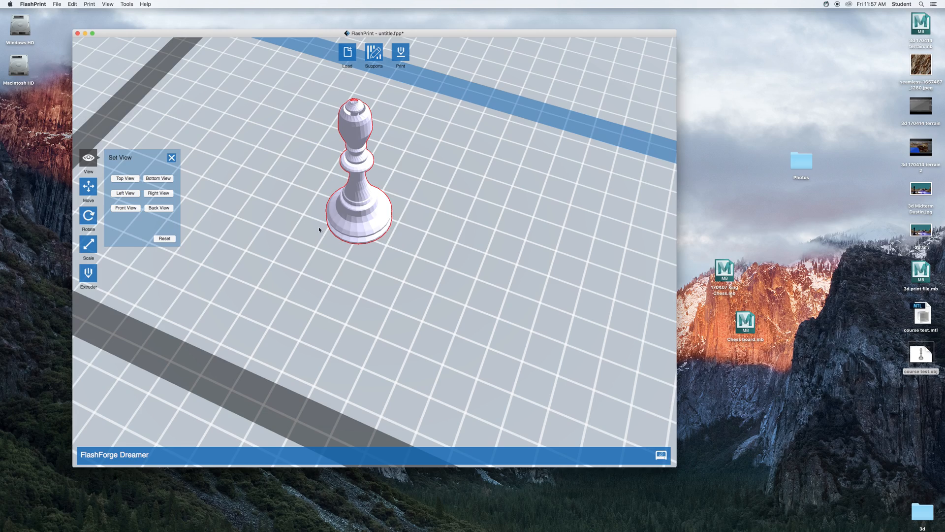
drag(410, 223, 389, 217)
scroll(388, 216, up, 5)
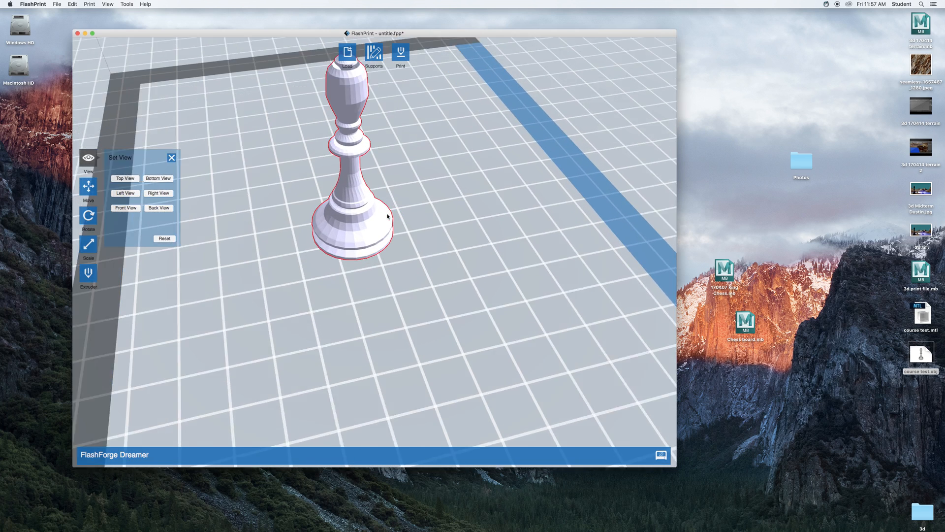
scroll(350, 199, down, 2)
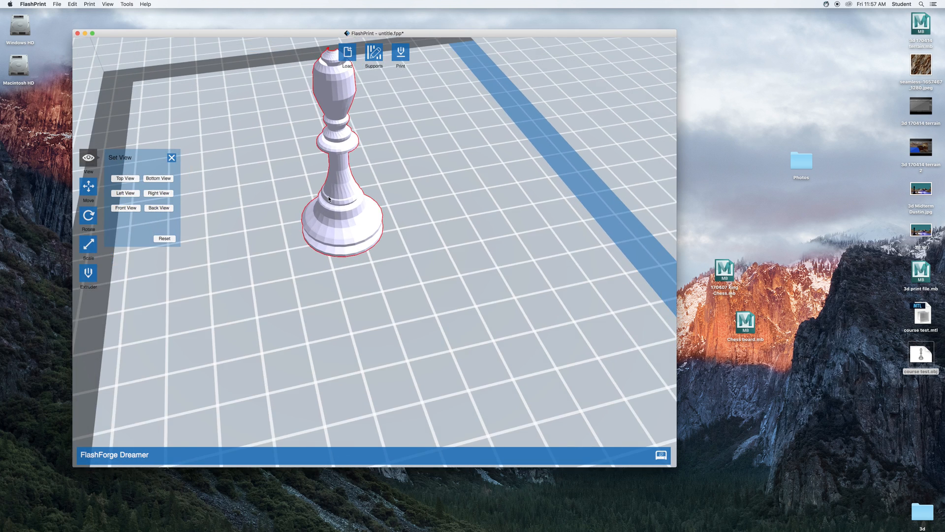
drag(321, 198, 252, 189)
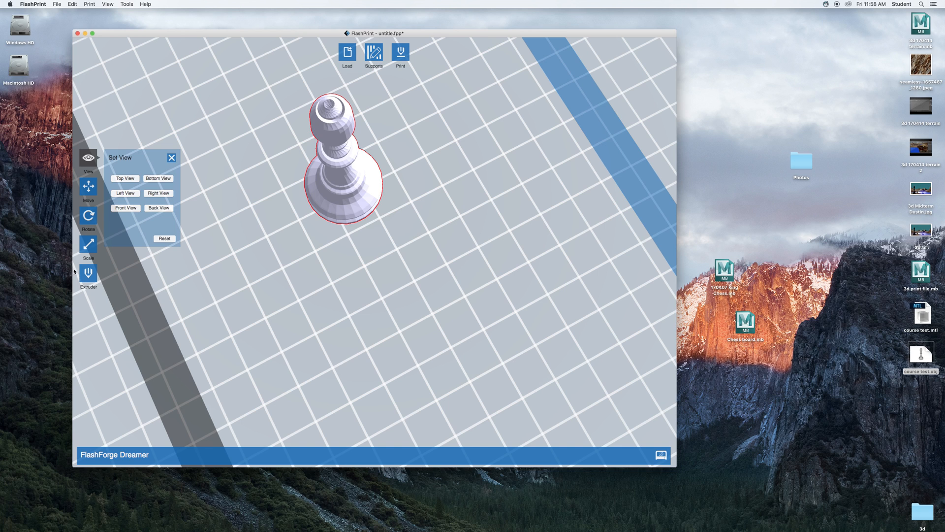
Bring up the Set Extruder panel offering right or left extruder for the bishop.
click(90, 272)
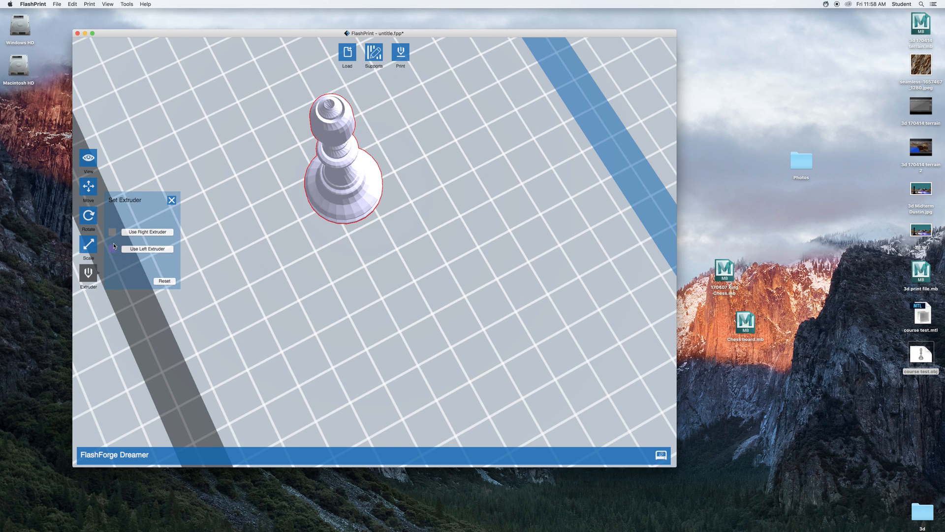
Close the extruder panel, orbit around the bishop, and open the Print dialog.
click(172, 200)
drag(362, 230, 384, 210)
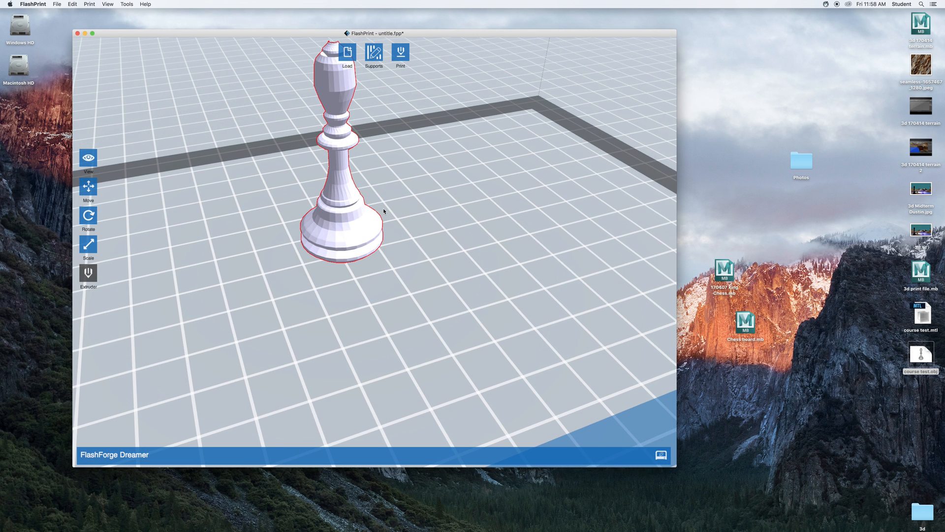
click(487, 102)
drag(488, 102, 454, 103)
click(402, 52)
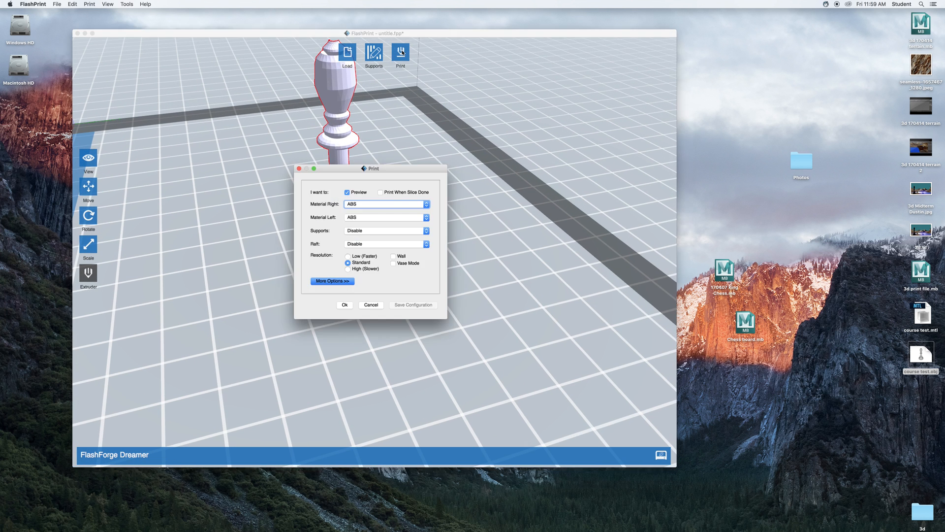
Keep ABS for the right extruder and expand More Options showing 0.20 mm layer height.
click(366, 207)
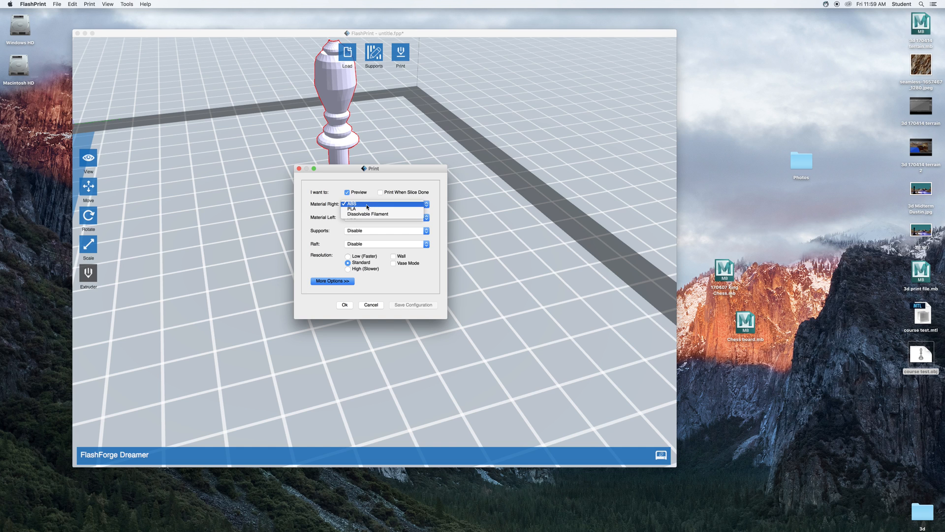
click(366, 204)
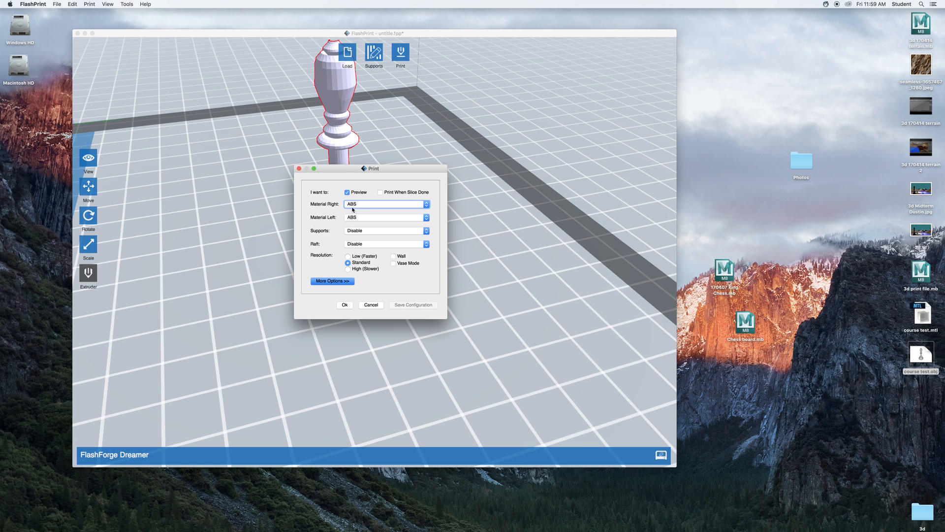
click(352, 281)
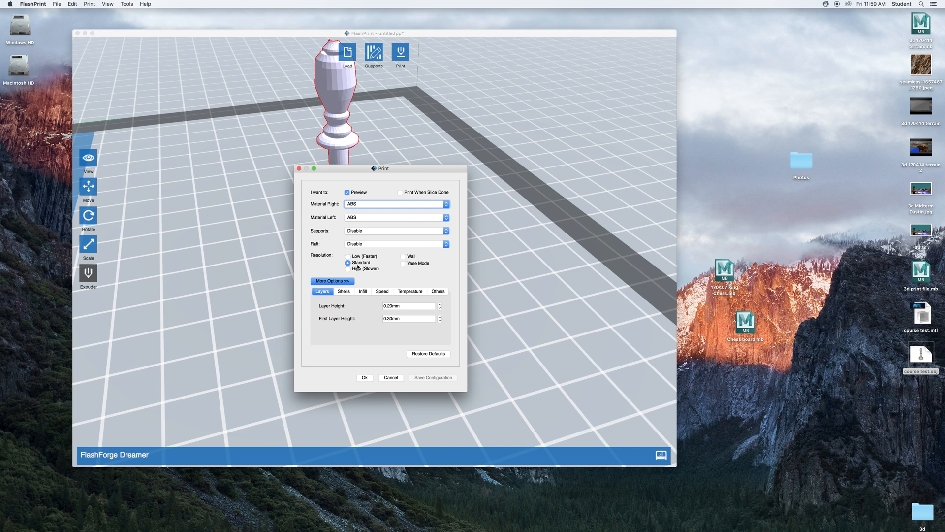
click(389, 204)
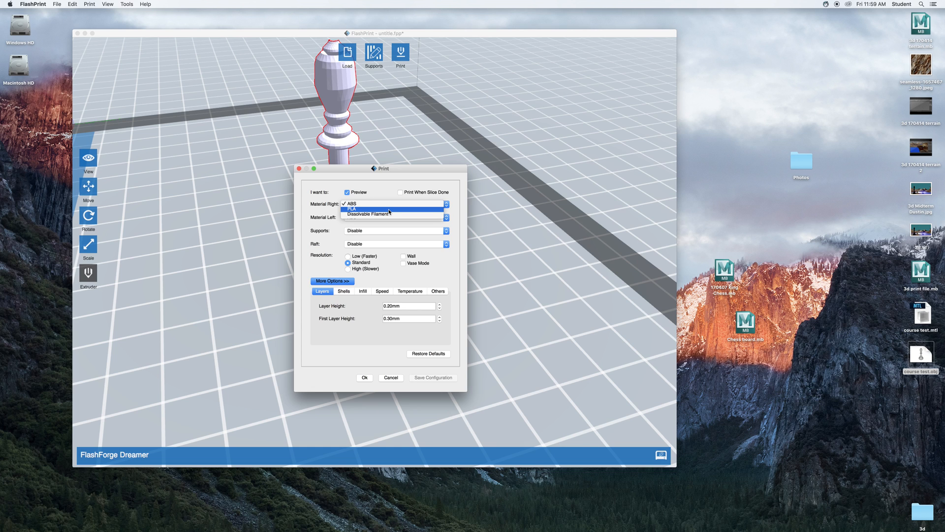
Tick Print When Slice Done and attempt a printer connection, switching from USB to Wi-Fi.
click(369, 203)
click(400, 192)
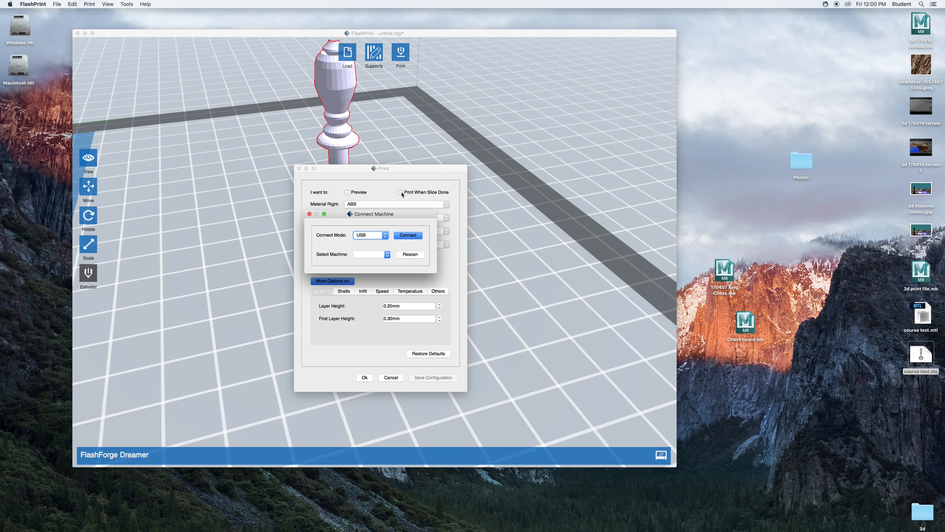
click(373, 236)
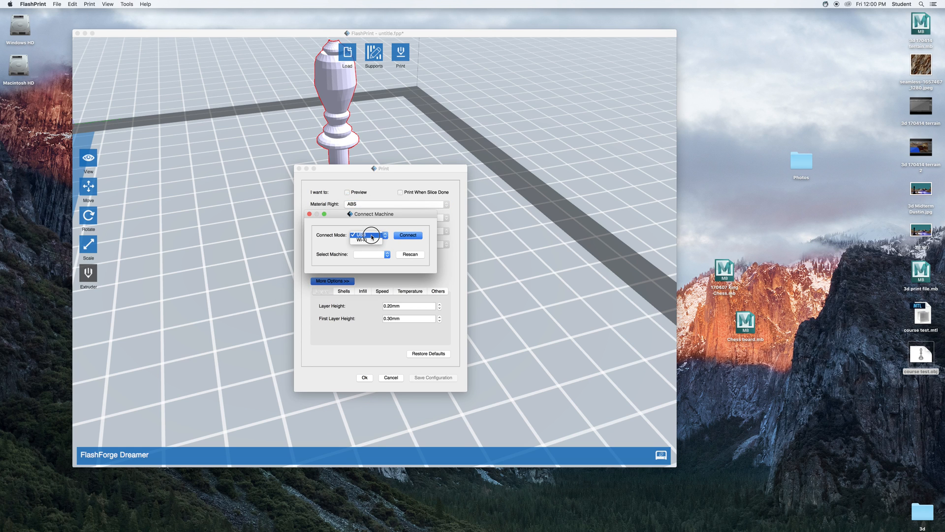
click(372, 237)
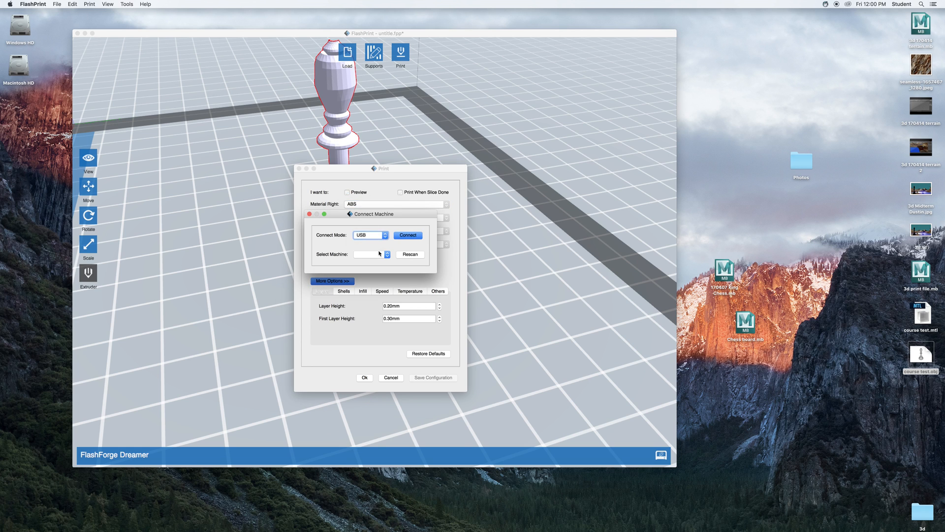
click(387, 255)
click(388, 256)
click(378, 239)
click(378, 241)
click(403, 236)
Dismiss the connection warning, revert to USB, and close the Connect Machine popup, leaving Preview checked.
click(381, 237)
click(386, 236)
click(374, 235)
click(378, 249)
click(376, 237)
click(363, 229)
click(387, 254)
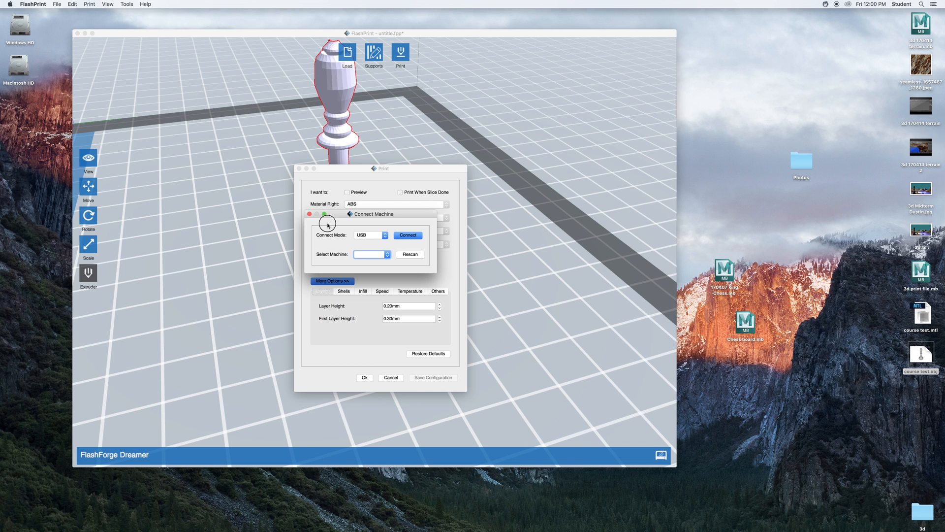
drag(321, 216, 346, 244)
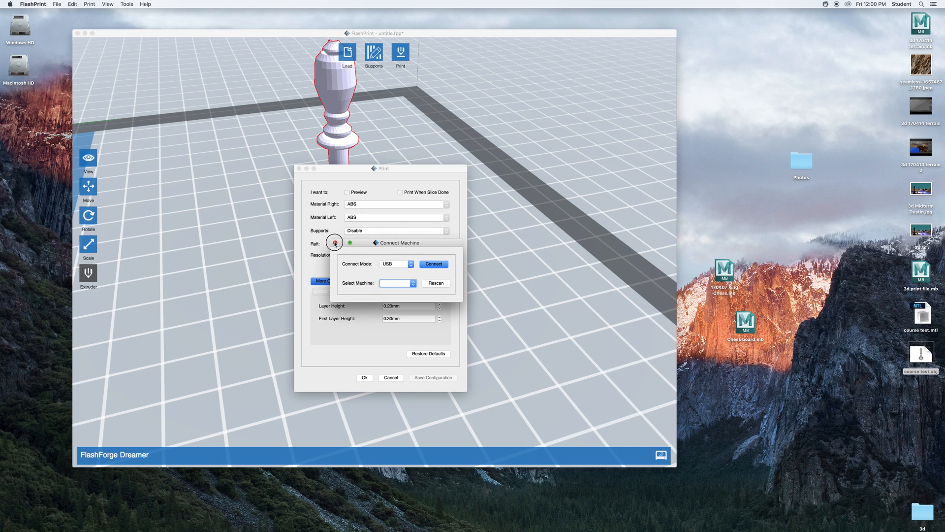
click(336, 243)
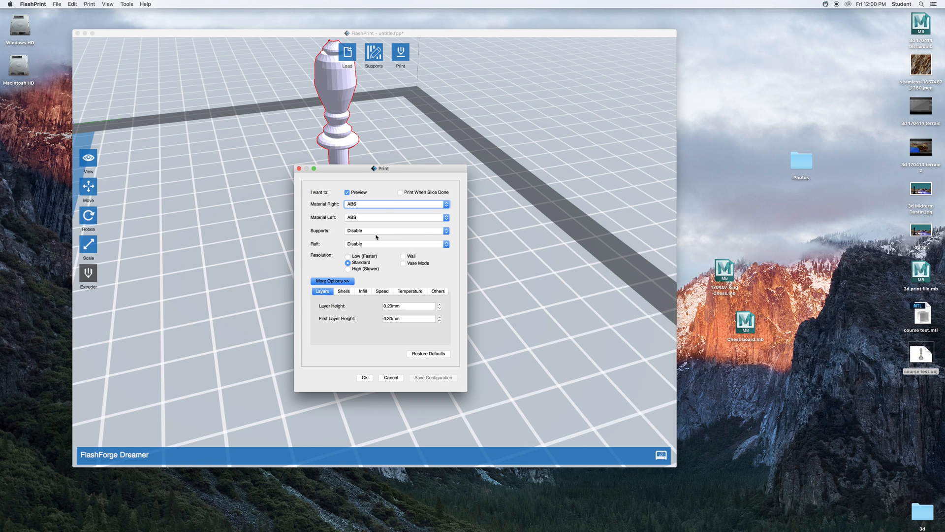
click(401, 193)
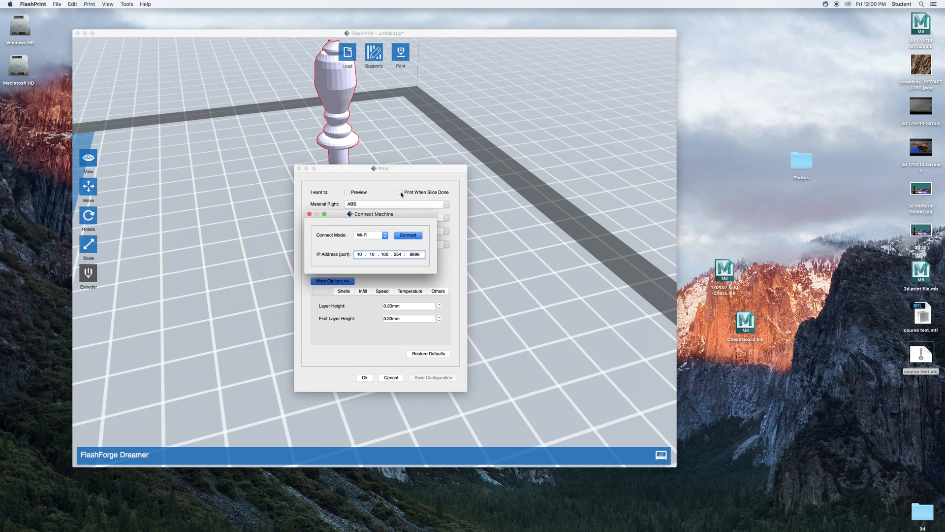
click(310, 214)
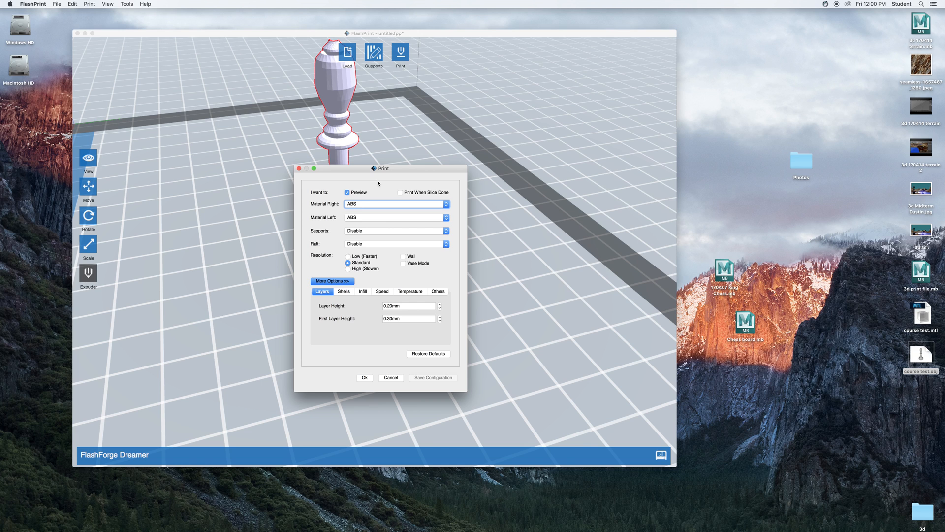
Keep ABS on the right and set both Supports and Raft to Right Extruder.
click(421, 230)
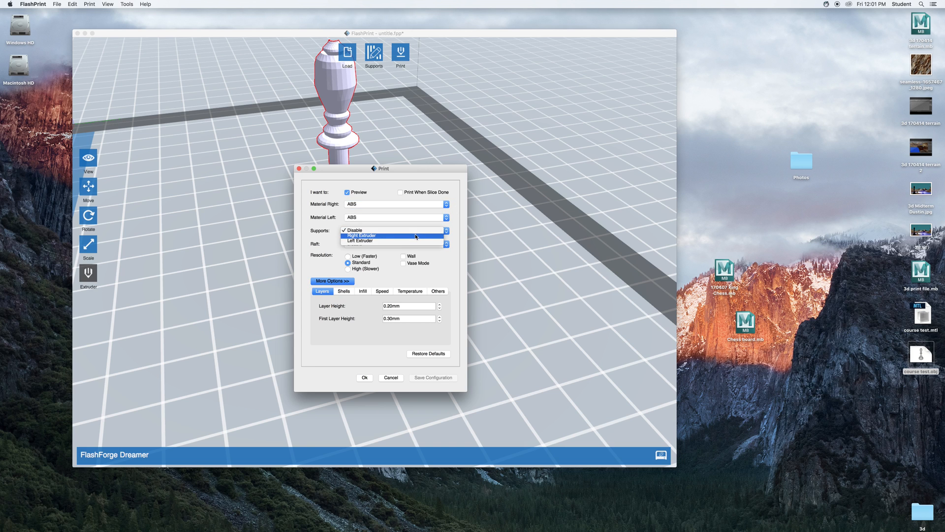
click(416, 230)
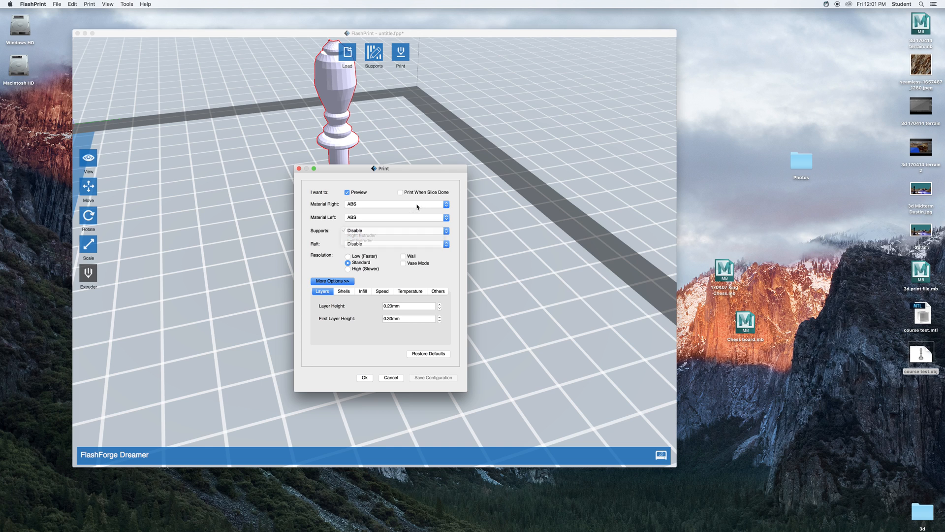
click(417, 205)
click(417, 205)
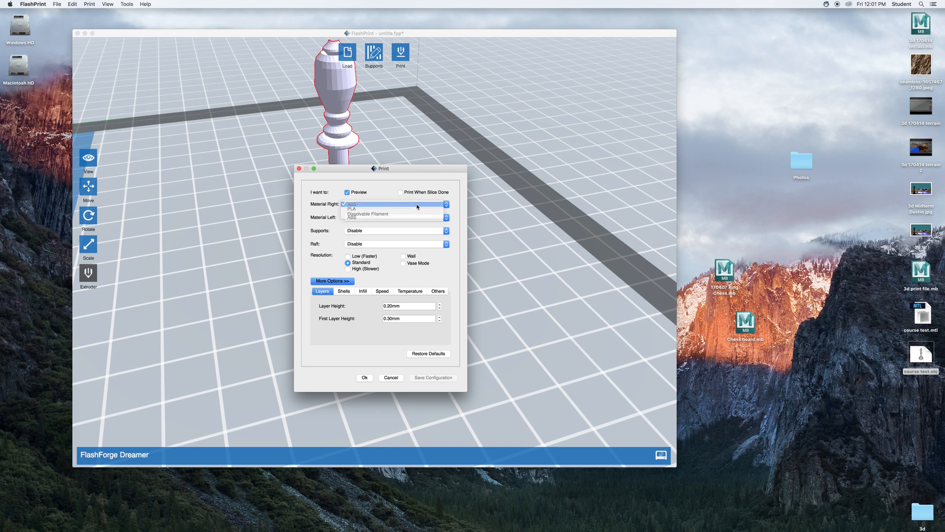
click(413, 231)
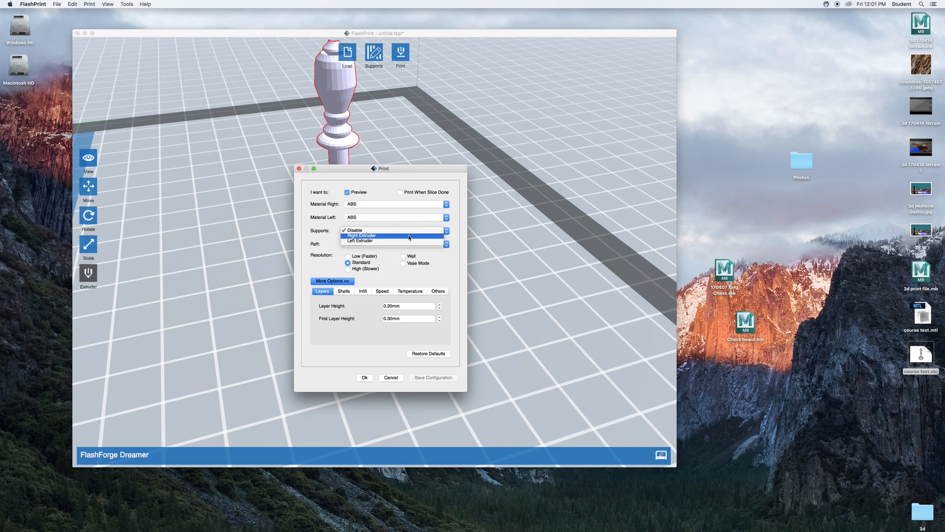
click(408, 236)
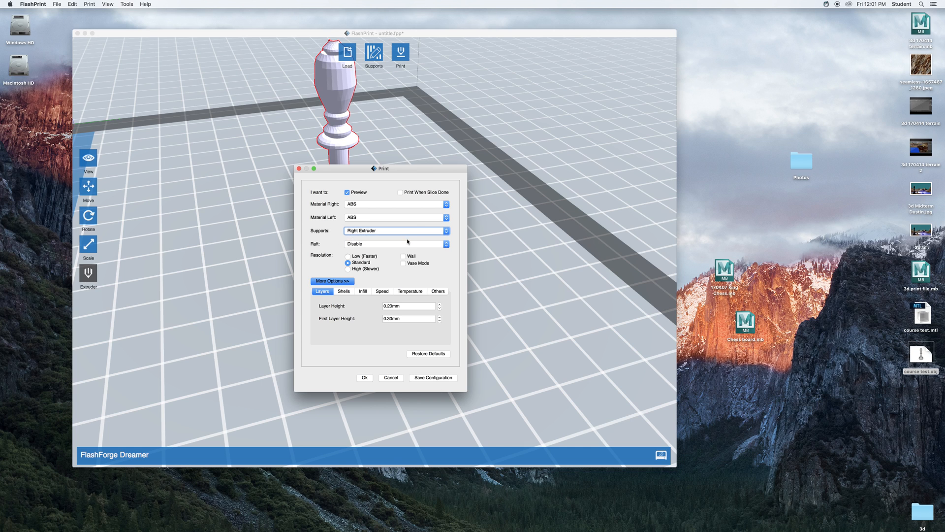
click(408, 243)
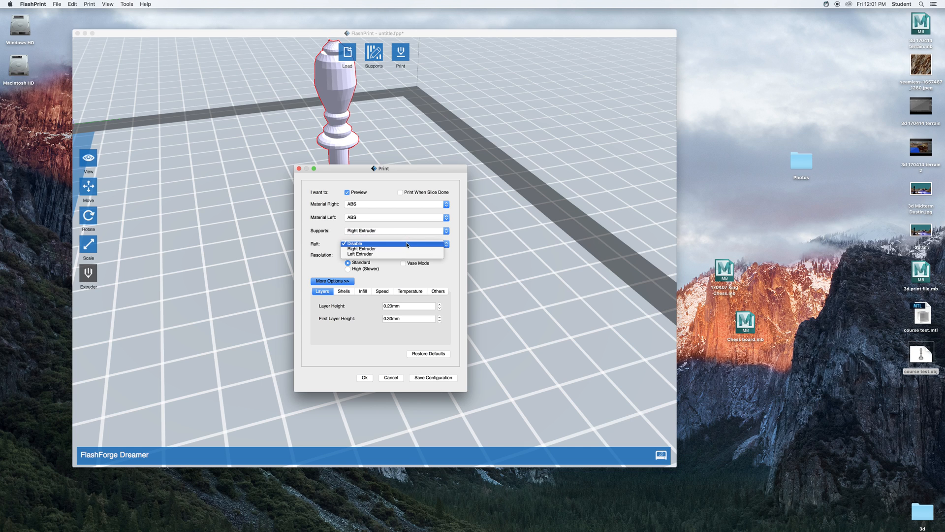
click(405, 249)
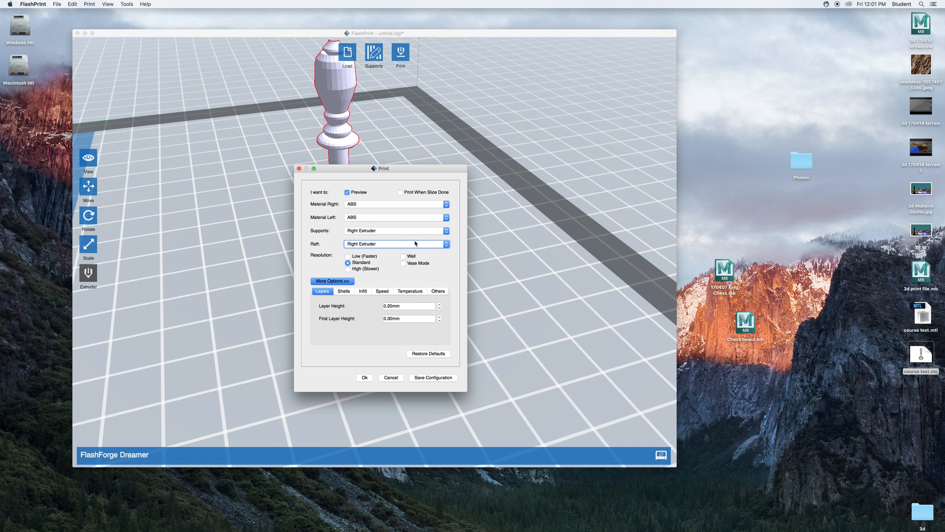
Review the Shell, Infill, Speed, Temperature and Cooling tabs, then slice and save as 'course test'.
click(344, 291)
click(365, 293)
click(384, 292)
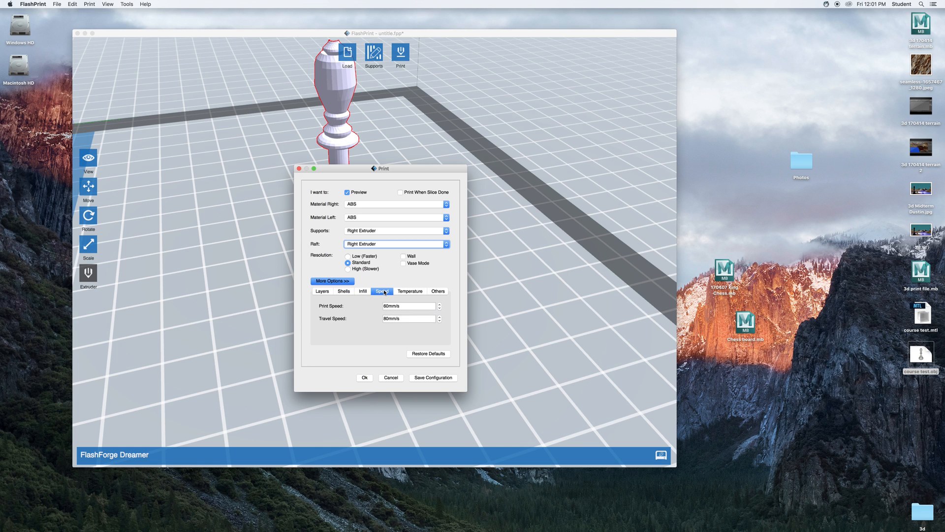
click(414, 292)
click(436, 292)
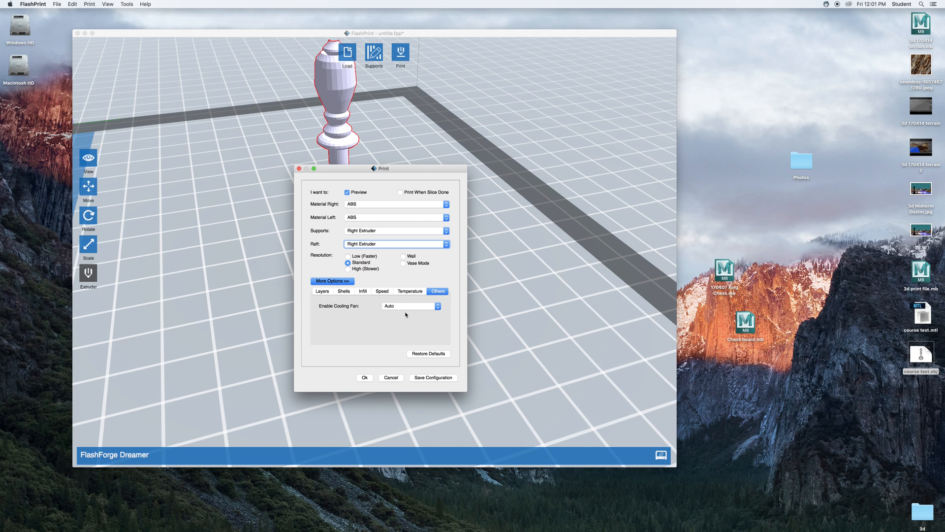
click(330, 294)
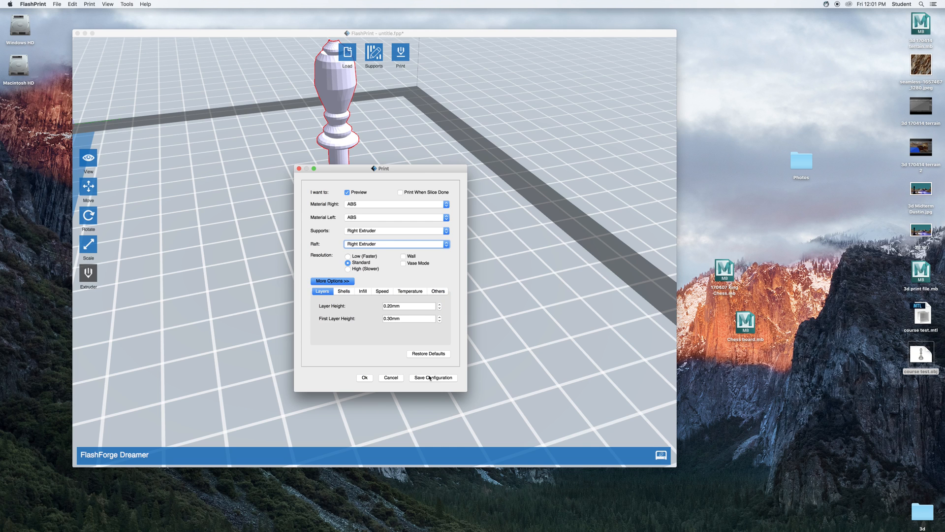
click(367, 379)
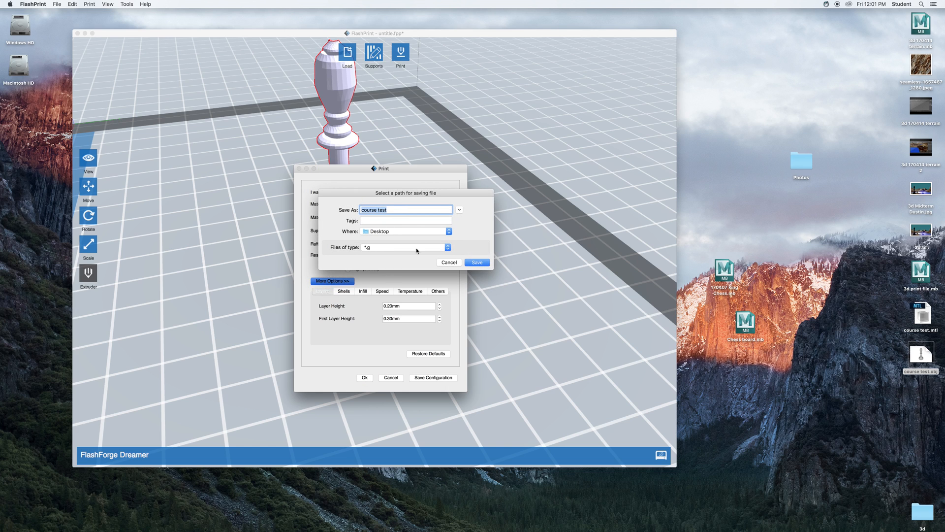
click(476, 263)
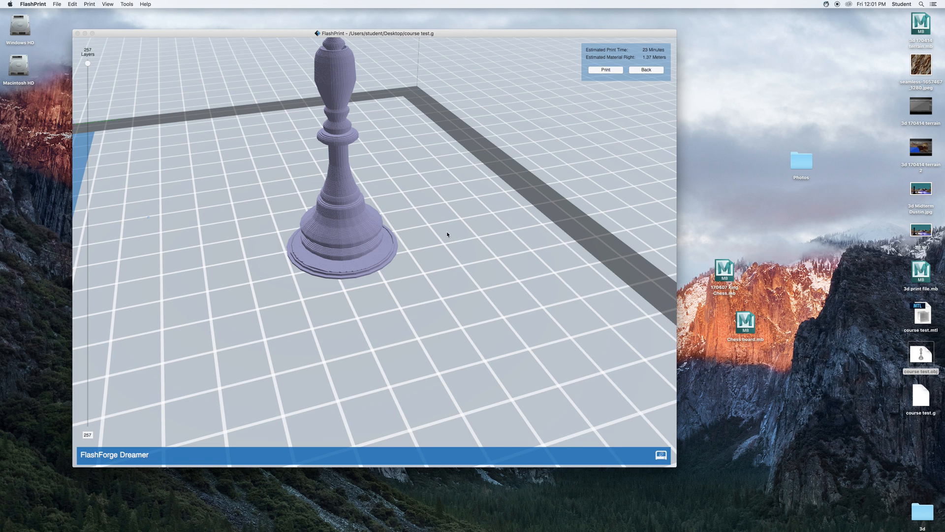
Zoom and orbit around the sliced bishop preview to look down on it.
scroll(383, 172, up, 5)
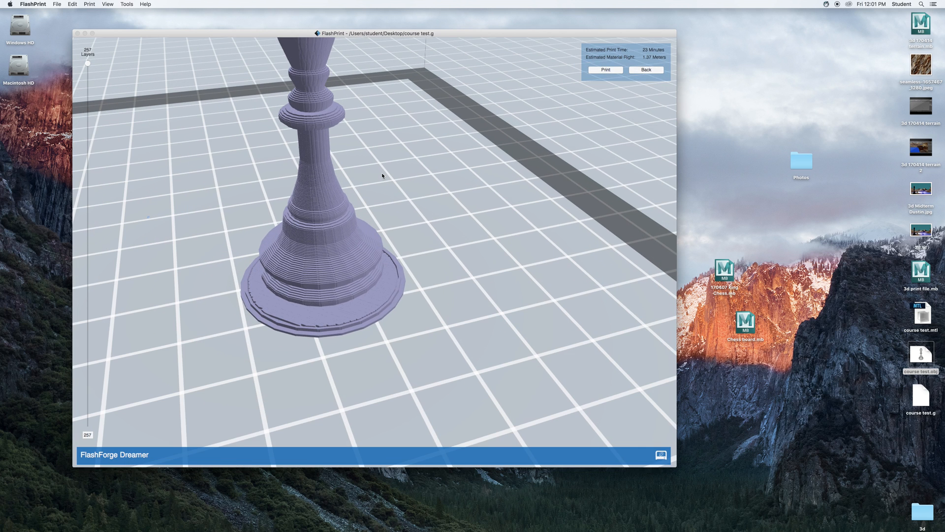
drag(381, 178, 353, 167)
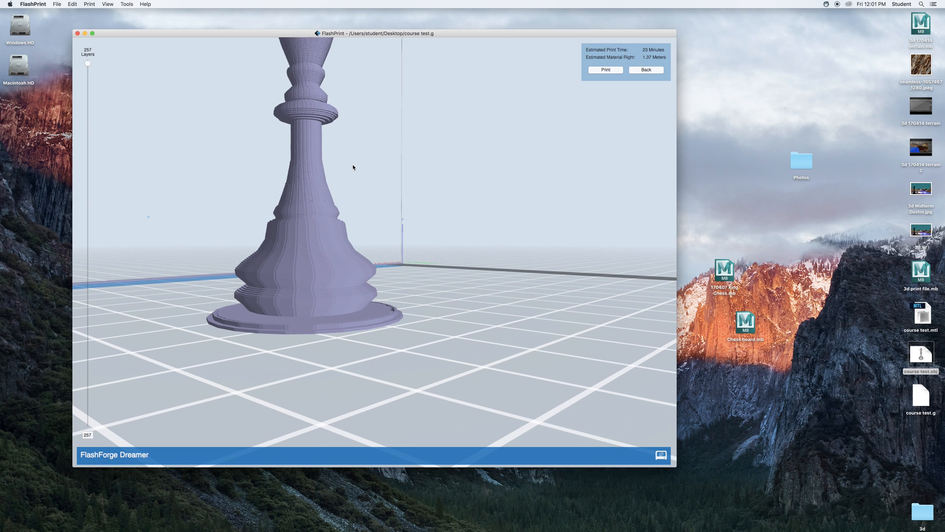
scroll(133, 118, down, 5)
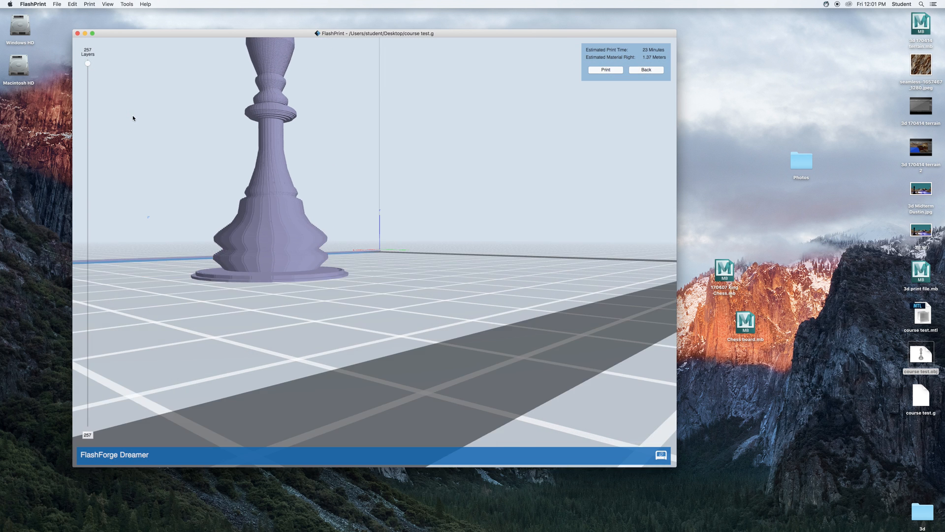
scroll(134, 121, up, 3)
drag(178, 122, 267, 151)
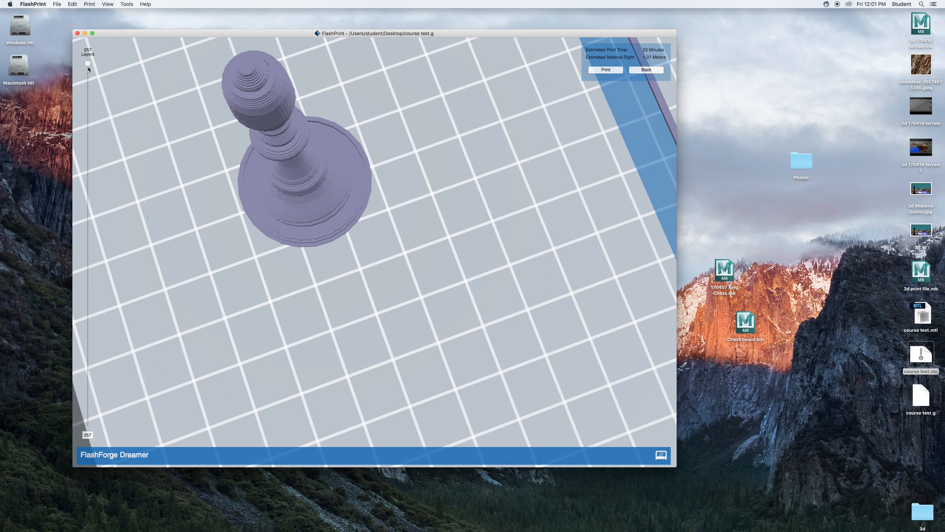
Step the layer slider down to layer 1 to show only the raft outline.
drag(88, 66, 87, 79)
drag(176, 114, 115, 87)
scroll(241, 142, down, 5)
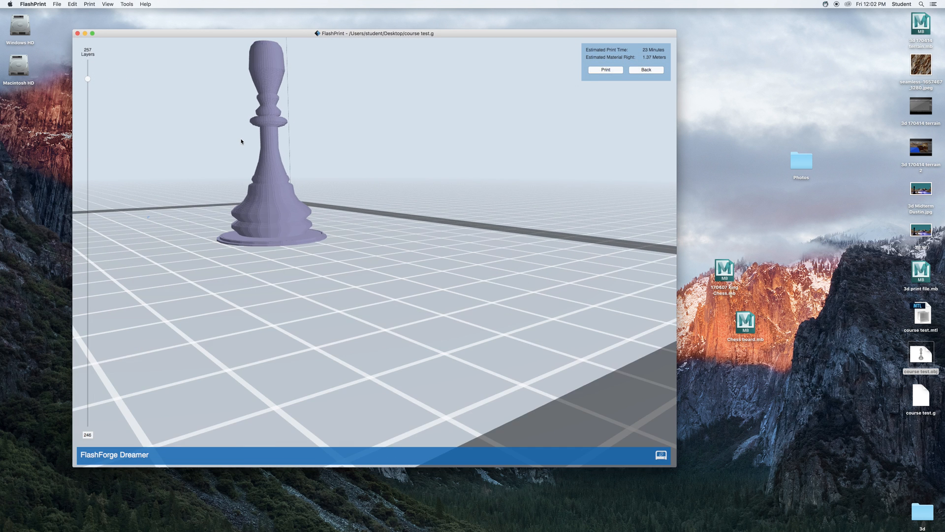
scroll(308, 156, down, 2)
drag(314, 157, 347, 271)
scroll(347, 271, up, 6)
drag(223, 210, 307, 202)
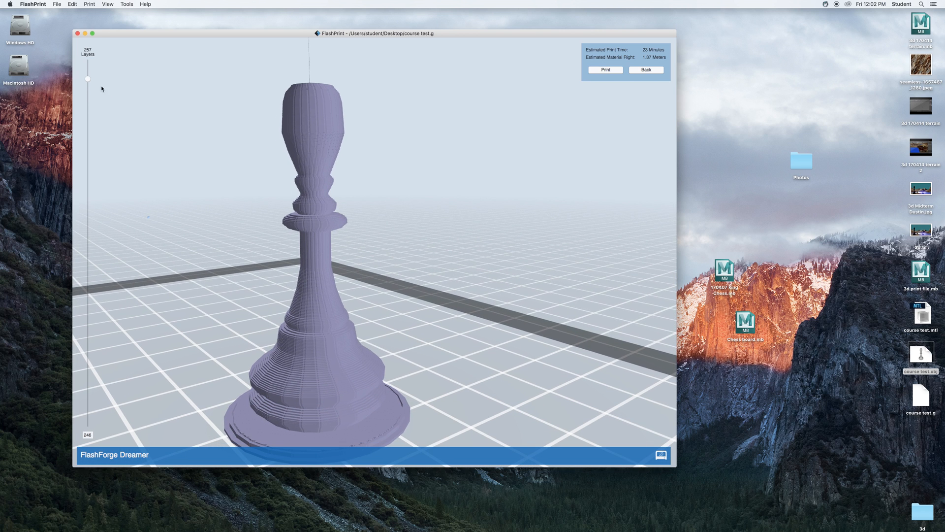
drag(88, 78, 185, 432)
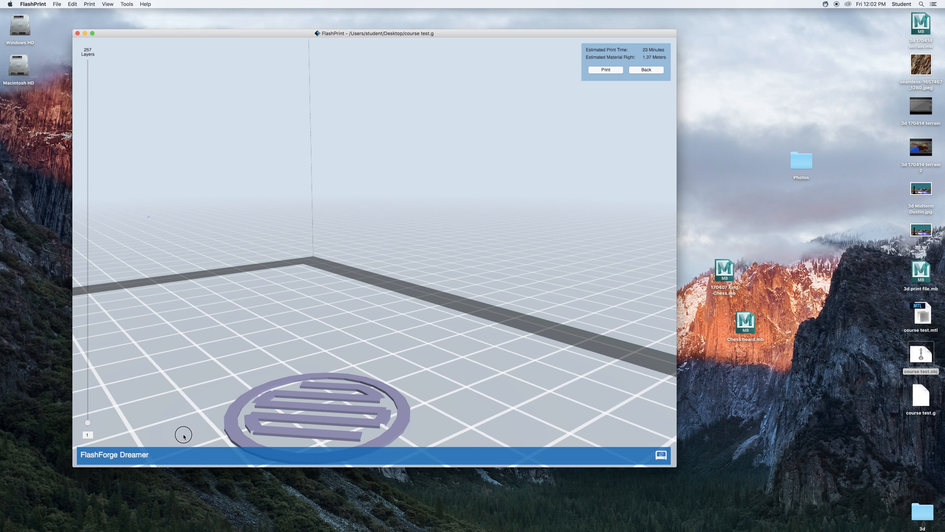
Raise the layer slider and orbit to look down on the bishop's upper layers.
drag(182, 438, 152, 74)
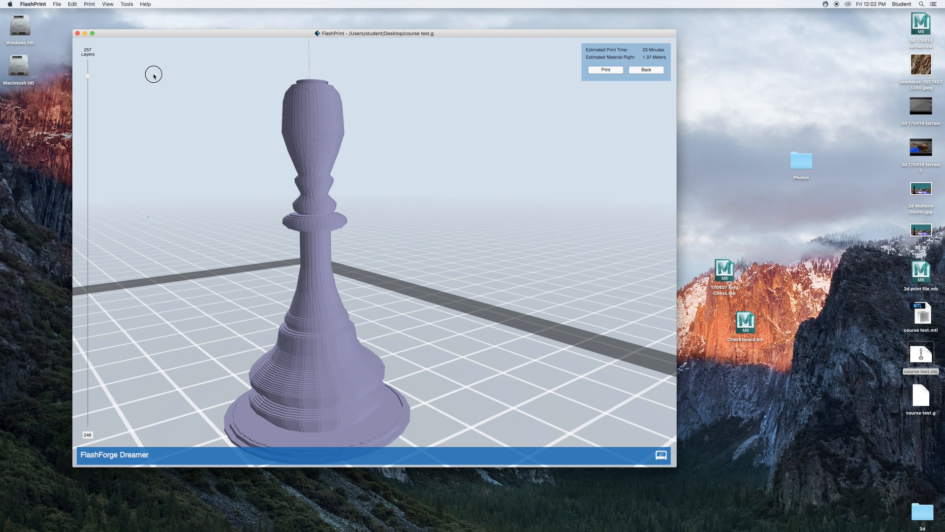
drag(180, 110, 177, 134)
drag(87, 76, 58, 41)
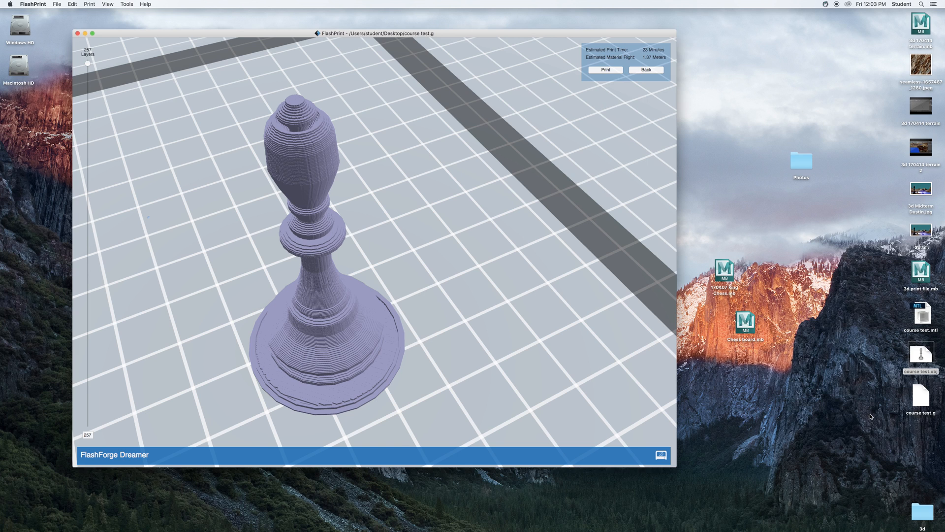
Try sending the job to print, keep Wi-Fi as connection mode, then close Connect Machine.
click(605, 71)
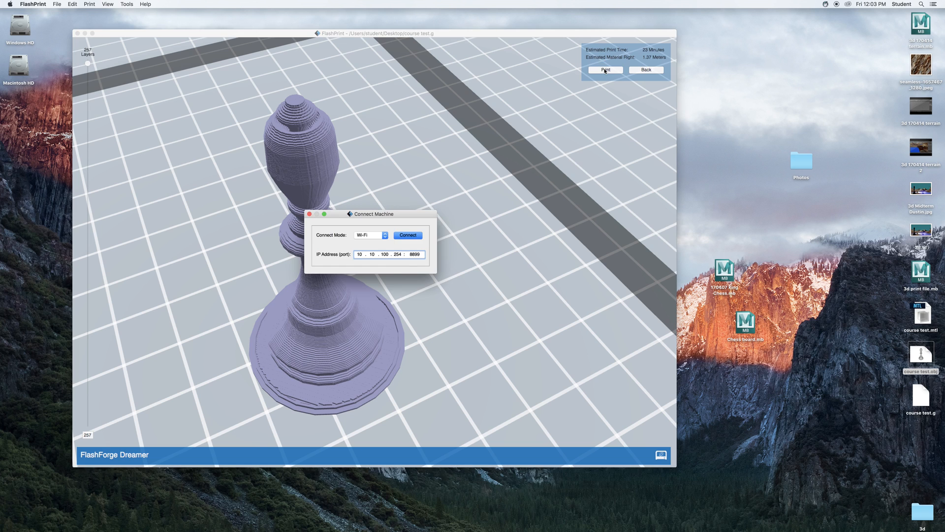
click(375, 236)
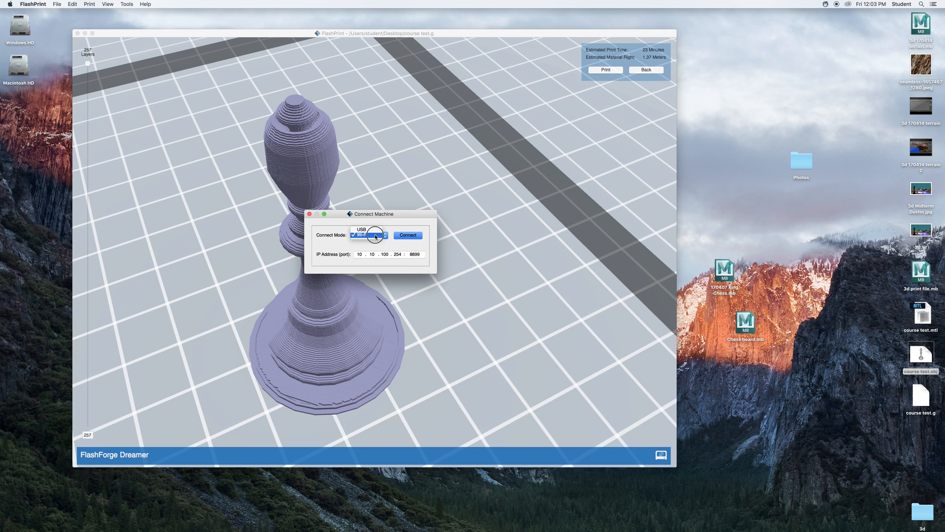
click(376, 235)
click(309, 213)
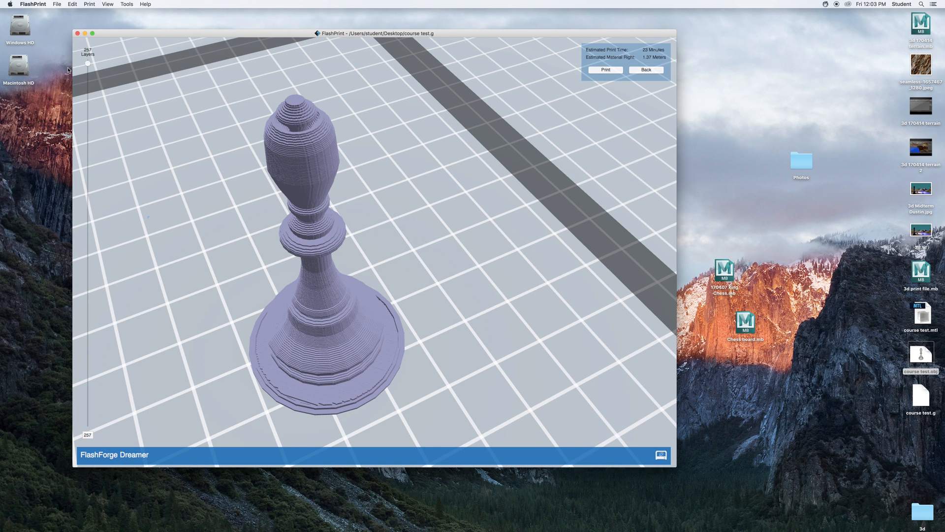
Scrub the preview down to layer 30 from a low side view, then back to 257.
drag(87, 64, 88, 383)
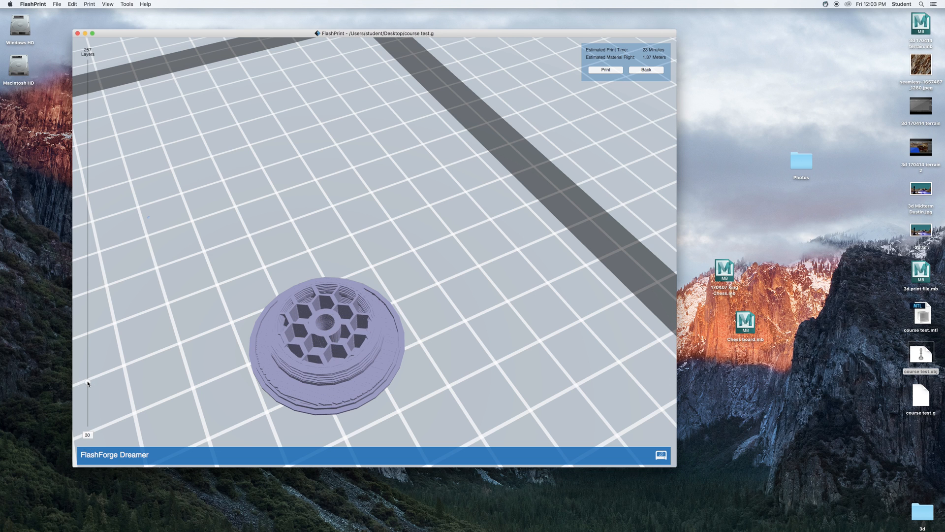
drag(174, 335, 156, 312)
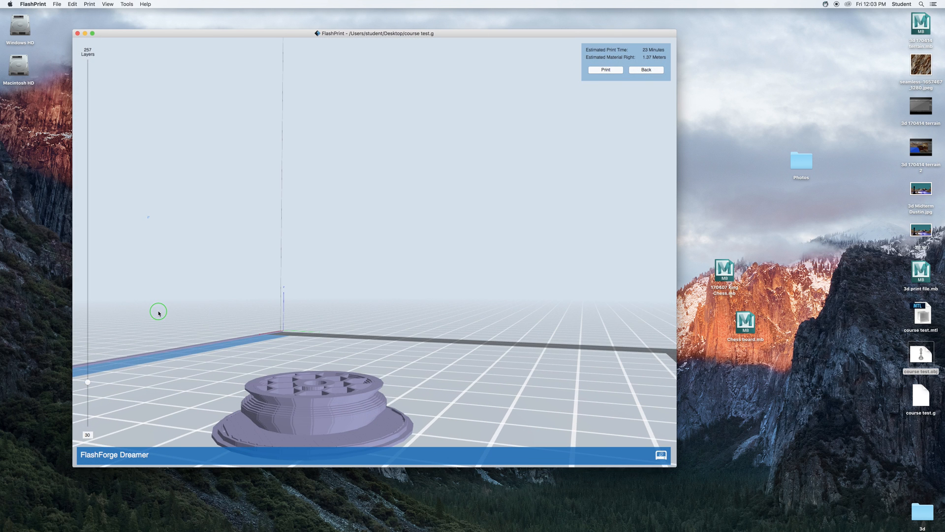
drag(88, 383, 110, 40)
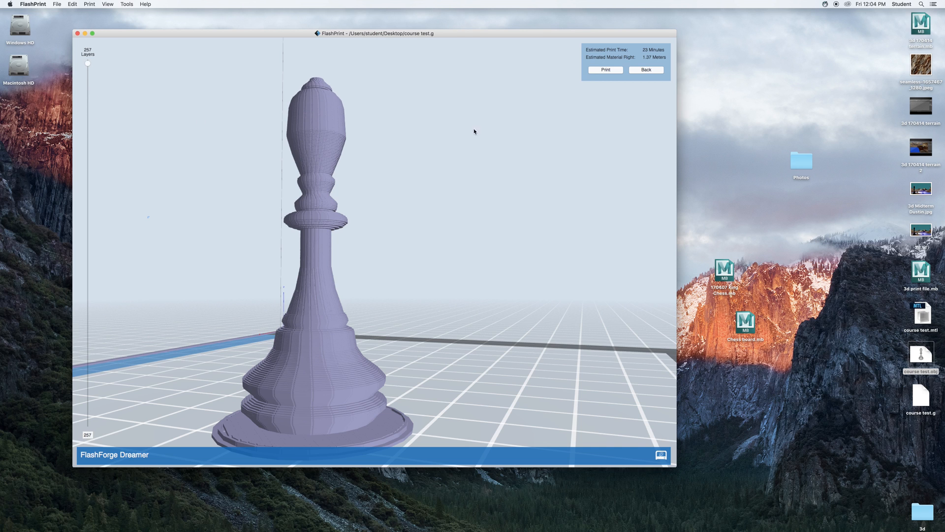
Leave the slice preview and switch to support editing mode.
click(648, 70)
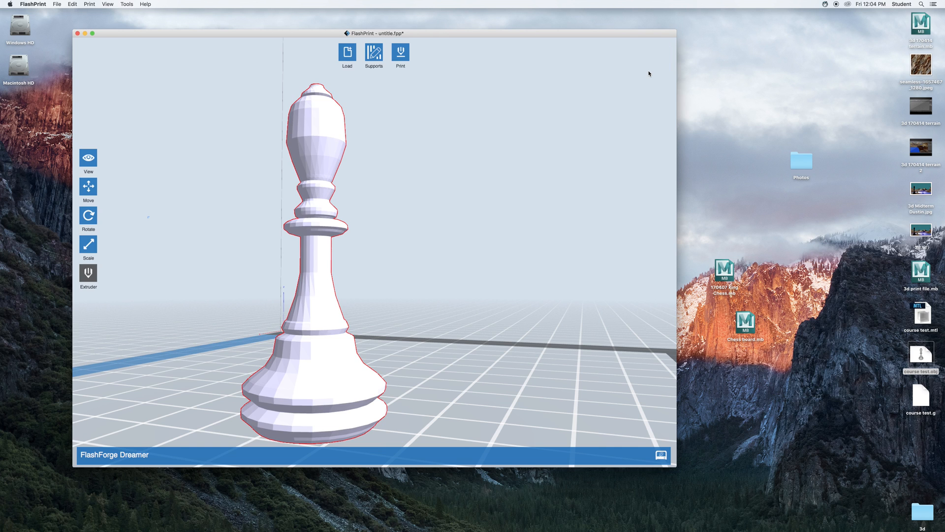
scroll(394, 139, down, 4)
click(373, 54)
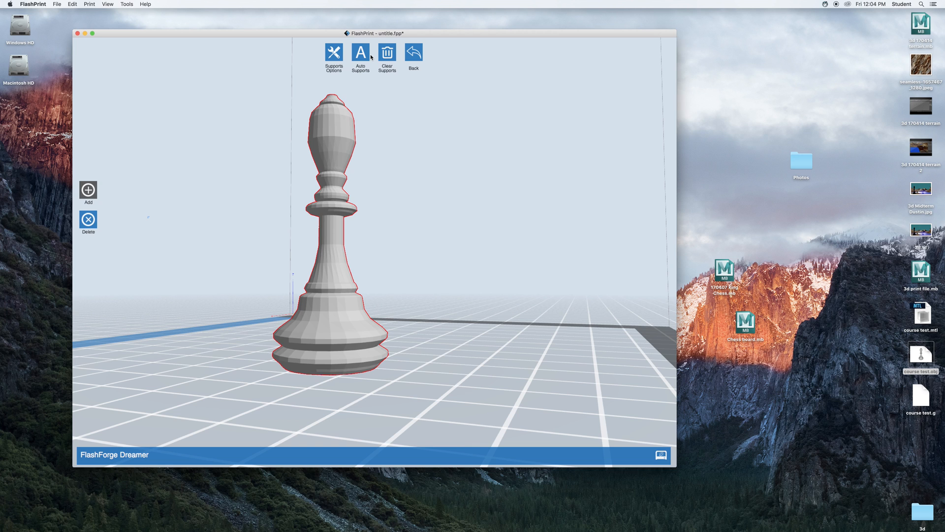
scroll(386, 254, up, 4)
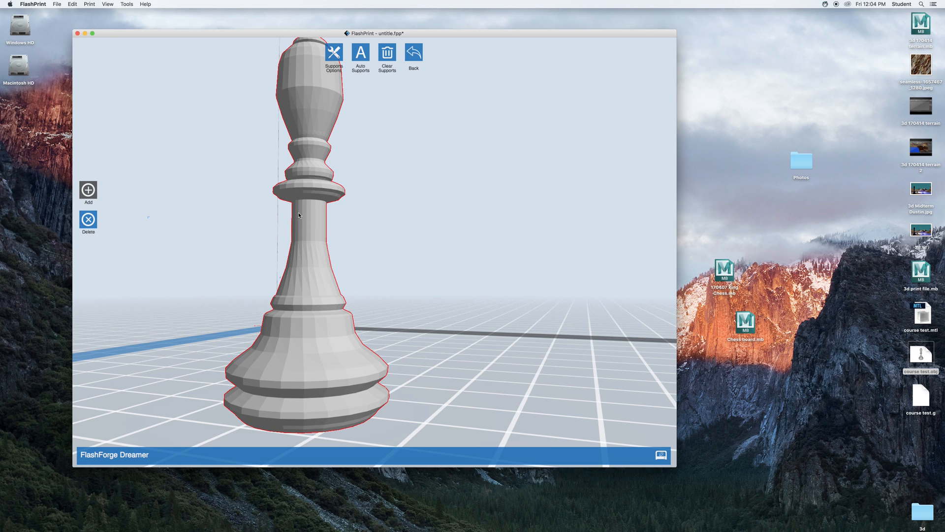
Keep Treelike as the support type in the Supports Options dialog.
click(335, 55)
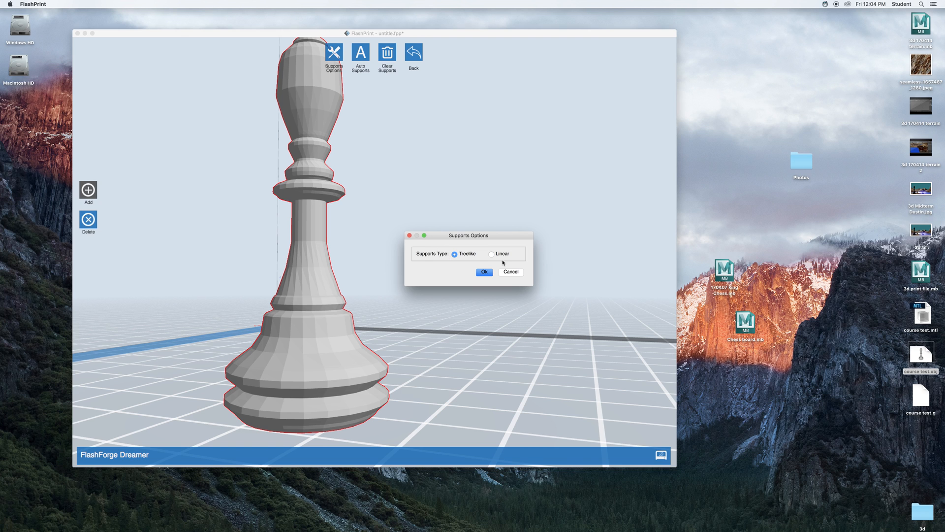
click(485, 271)
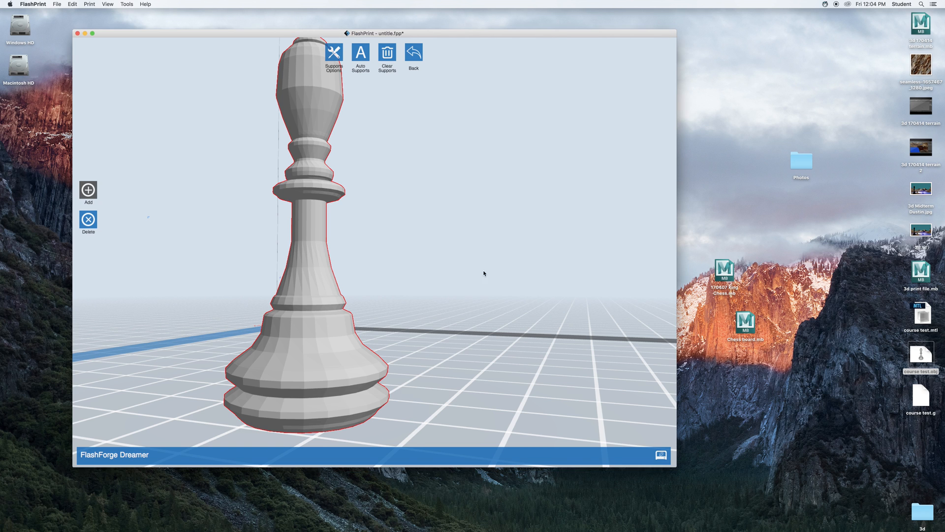
scroll(333, 193, up, 5)
scroll(333, 194, up, 2)
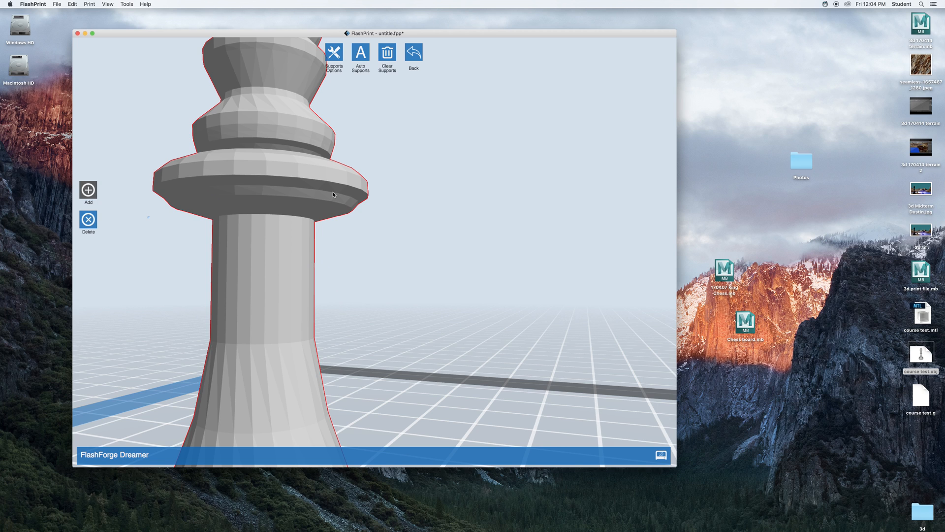
scroll(333, 194, down, 7)
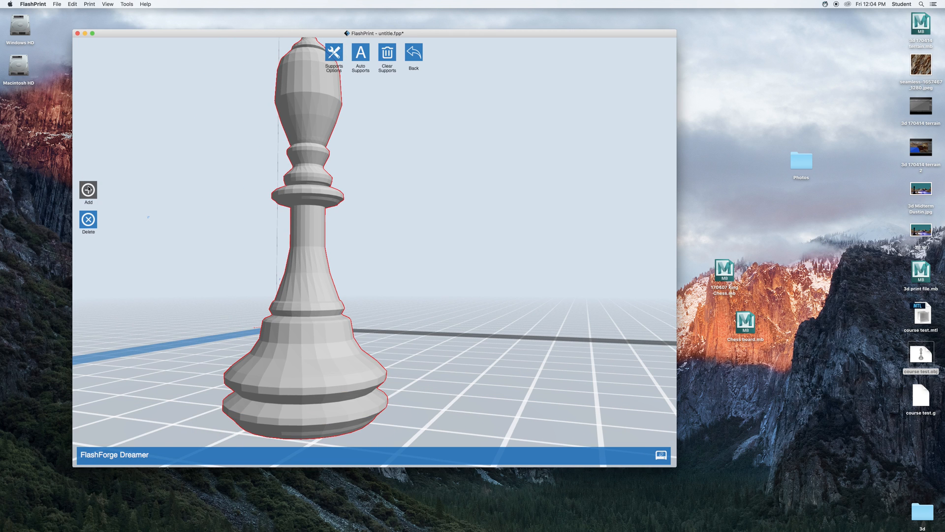
Try dragging supports from the bishop's collar and beside its base.
drag(286, 205, 180, 410)
mouse_move(404, 350)
mouse_down()
mouse_move(384, 336)
mouse_move(403, 358)
mouse_move(392, 341)
mouse_move(362, 348)
mouse_move(408, 350)
mouse_up()
scroll(408, 350, down, 5)
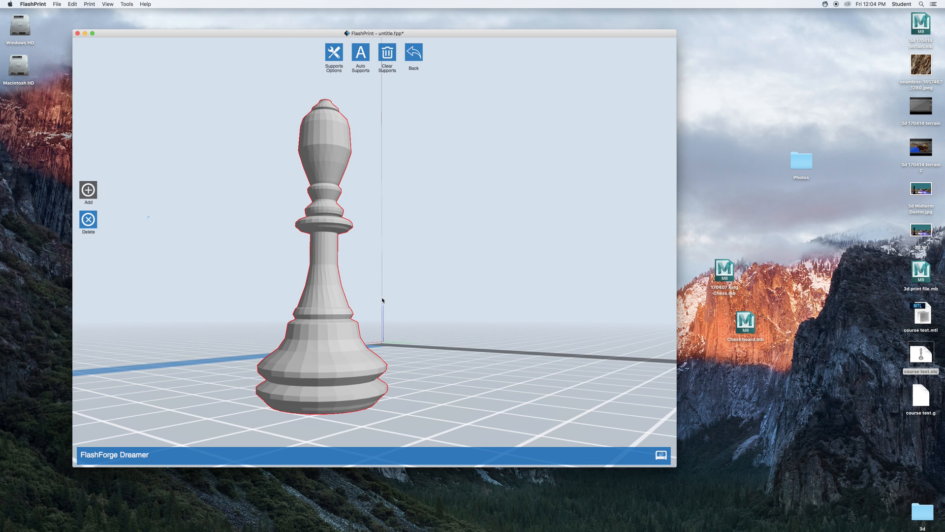
Draw a manual support from the bishop's collar diagonally to the build plate, orbiting to check it.
drag(382, 299, 360, 264)
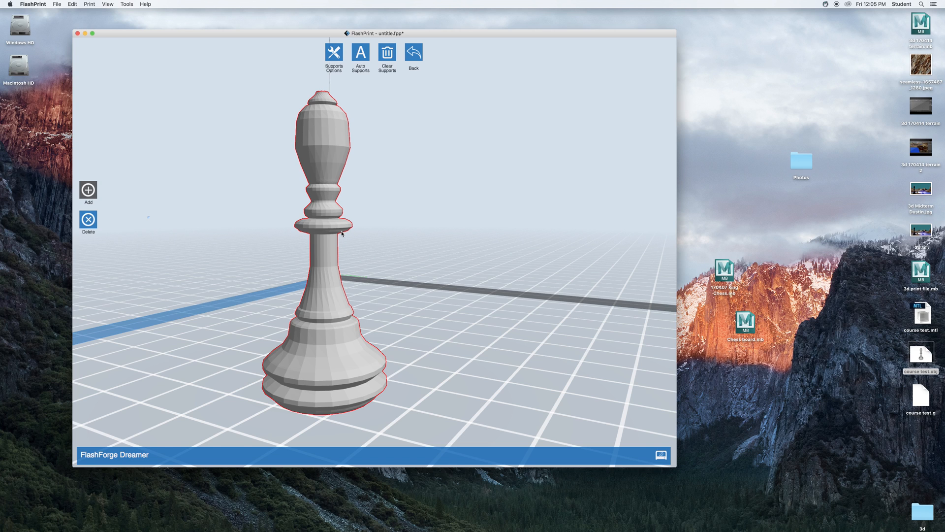
drag(343, 235, 417, 405)
drag(343, 234, 413, 407)
drag(298, 231, 202, 357)
drag(443, 375, 339, 229)
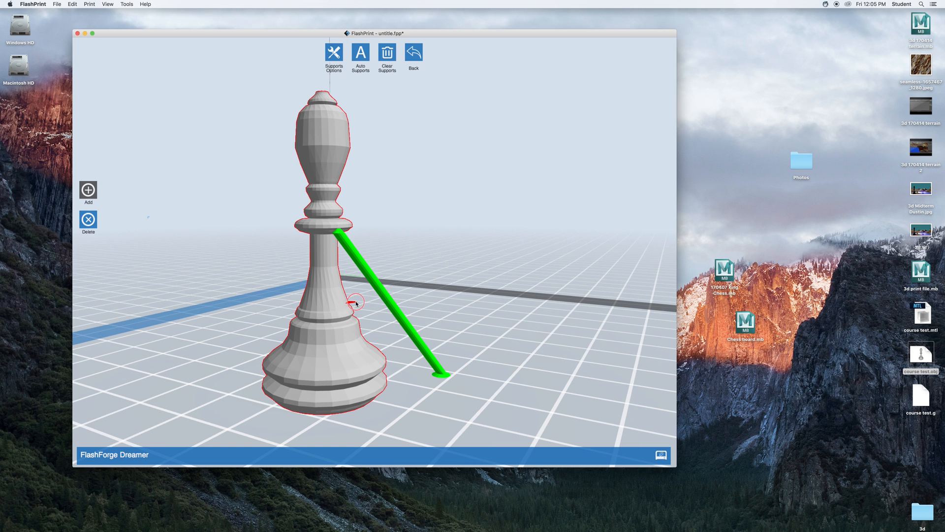
right_drag(424, 303, 358, 260)
mouse_move(309, 237)
mouse_down()
mouse_move(223, 389)
mouse_move(207, 396)
mouse_move(211, 375)
mouse_up()
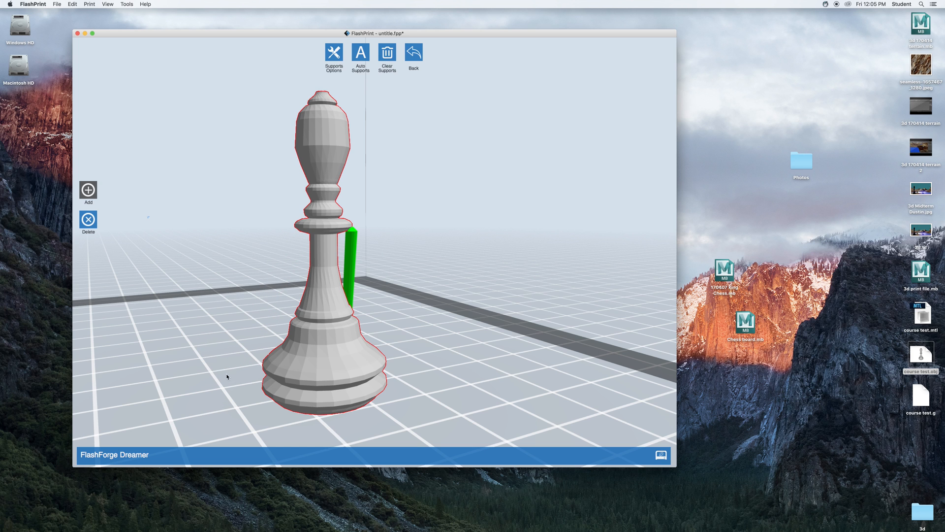
right_drag(443, 358, 493, 353)
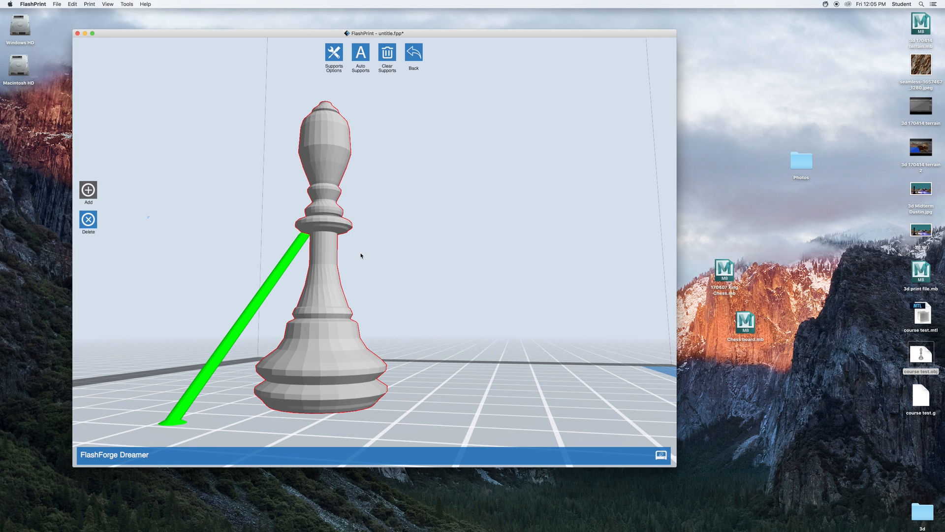
drag(342, 240, 414, 395)
drag(351, 229, 424, 384)
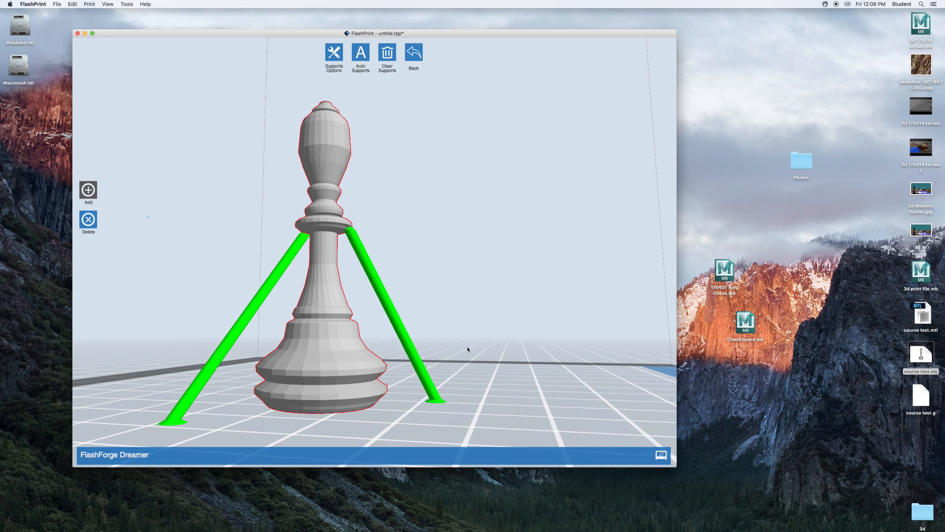
right_drag(442, 352, 466, 320)
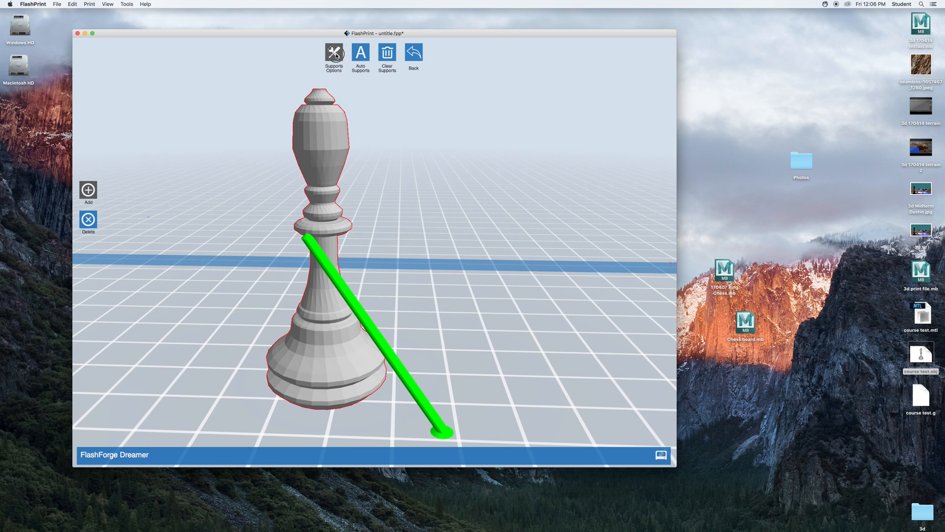
Confirm the Treelike support type in the support options.
click(335, 55)
click(483, 271)
click(414, 173)
Finish support editing and save the project as 'course test supports.fpp' on the Desktop.
click(416, 54)
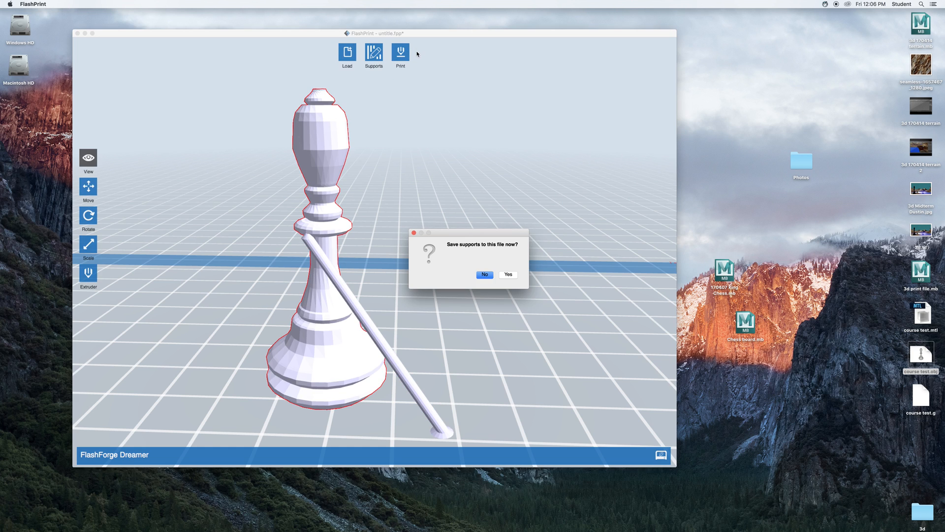
click(512, 277)
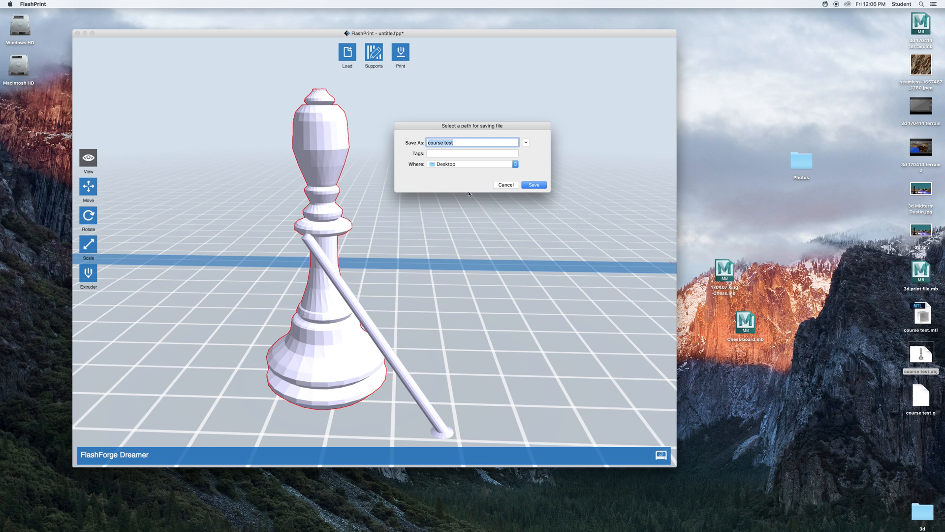
click(470, 142)
text(supports)
click(534, 185)
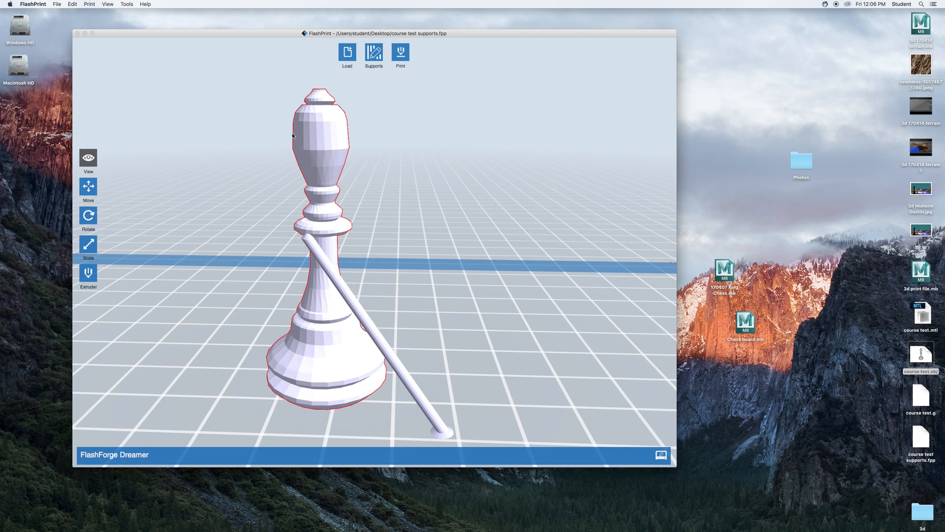
click(404, 55)
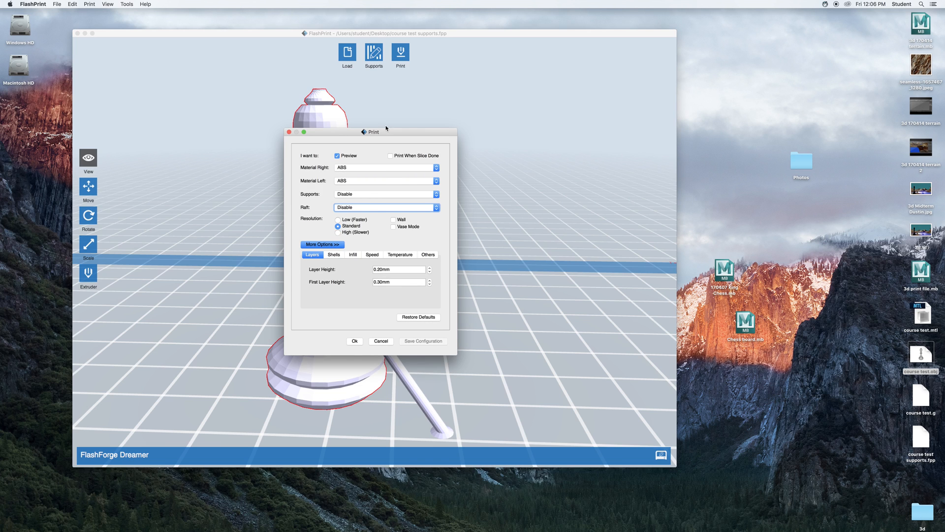
Slice with Supports and Raft on Right Extruder, saving 'course test supports.g' to the Desktop.
click(373, 193)
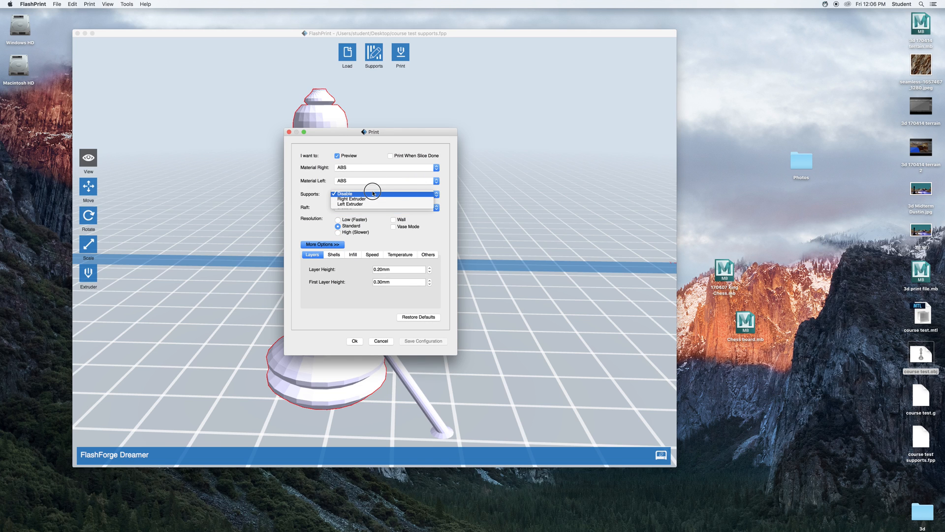
click(373, 198)
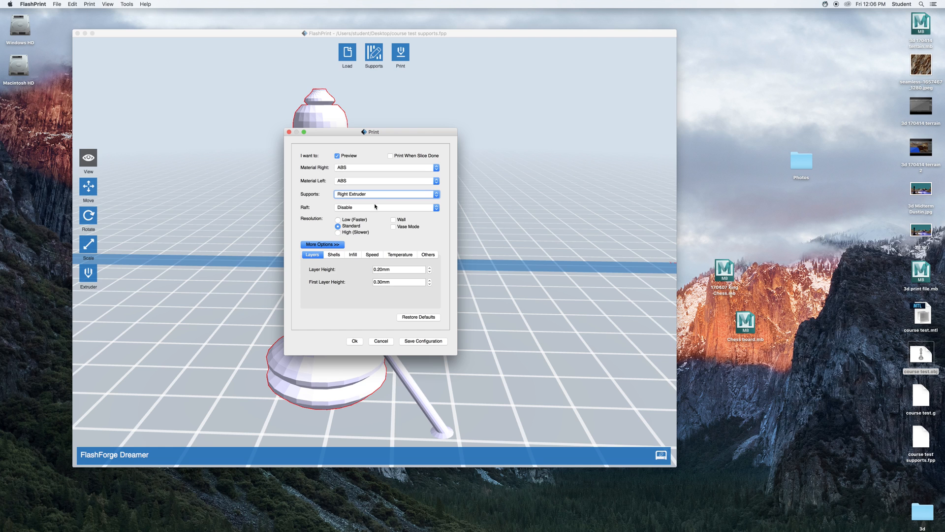
click(375, 207)
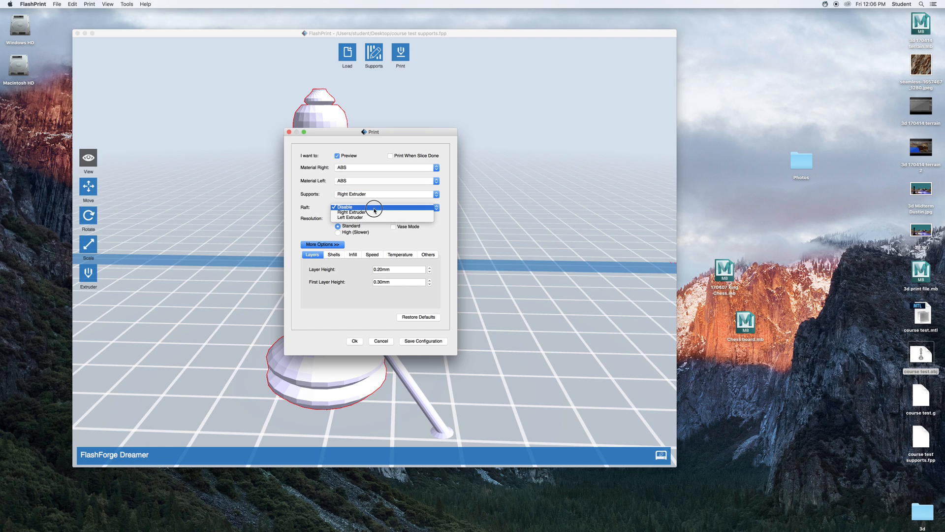
click(375, 212)
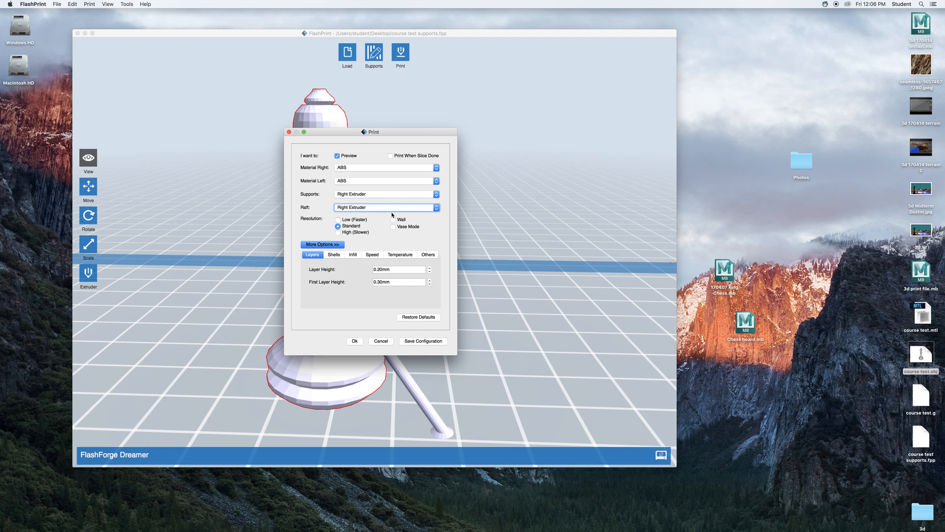
click(339, 248)
click(339, 249)
click(339, 245)
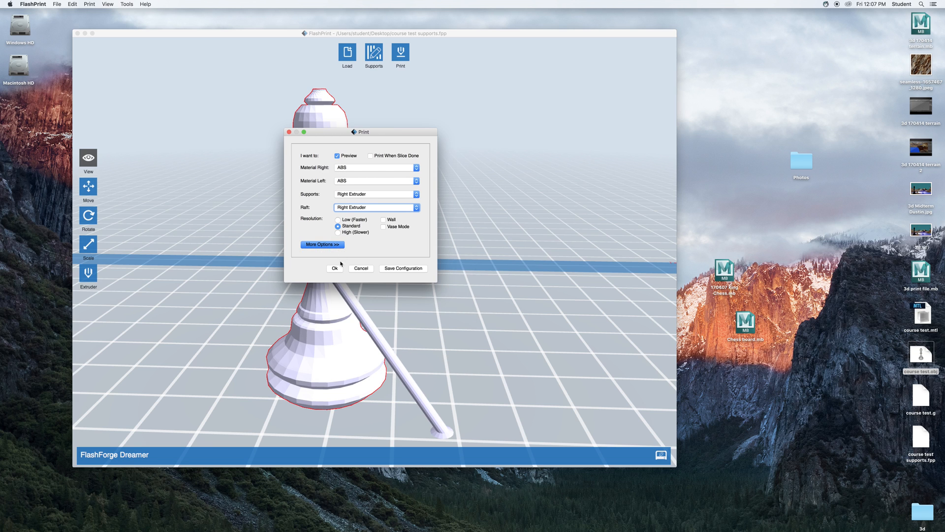
click(335, 268)
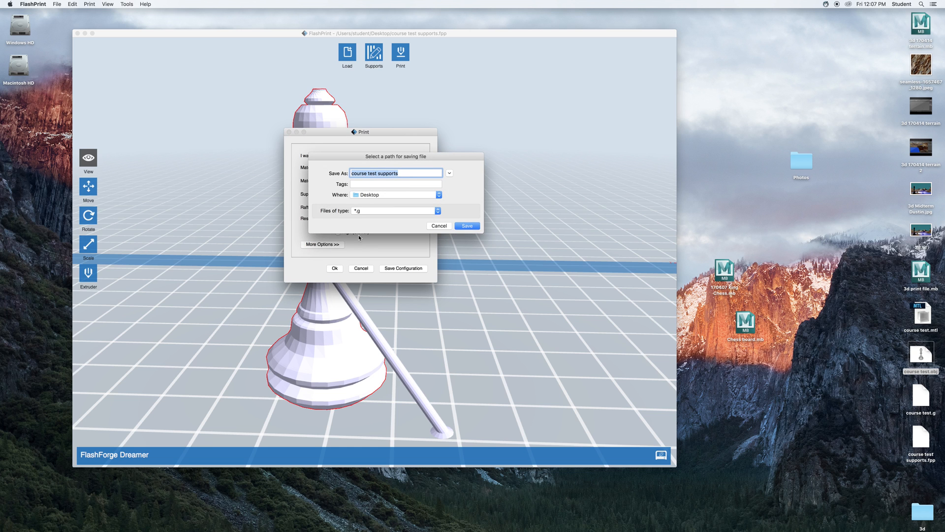
click(467, 226)
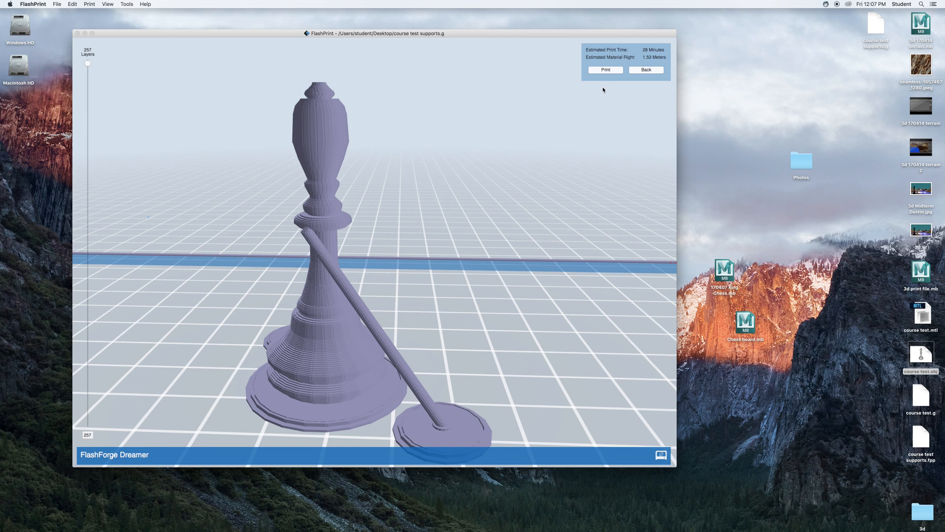
drag(91, 67, 95, 39)
Return from the slice preview to editing, then browse the File, Edit and other menus.
click(647, 70)
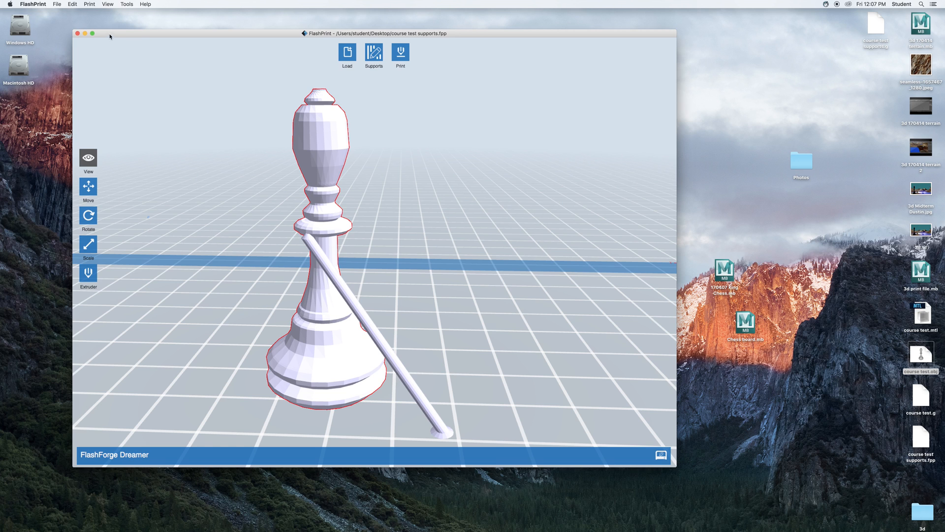
click(58, 4)
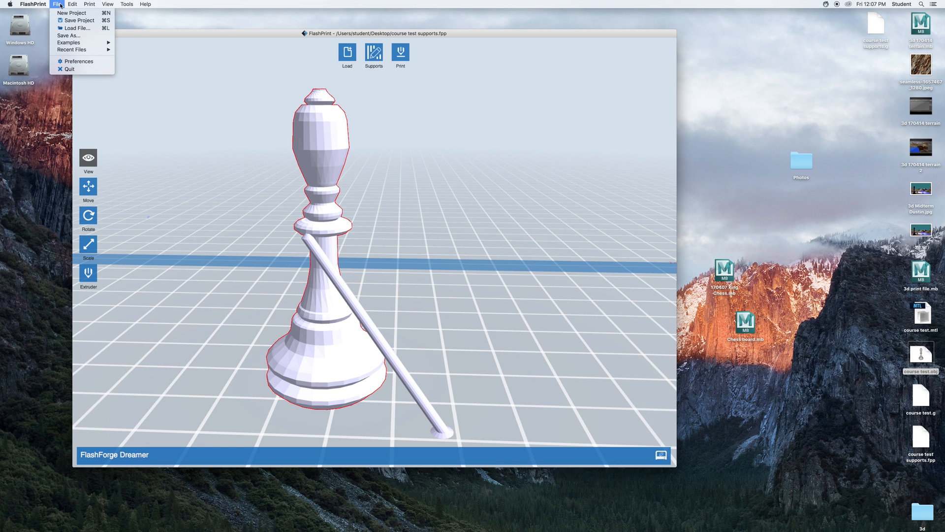
mouse_move(66, 3)
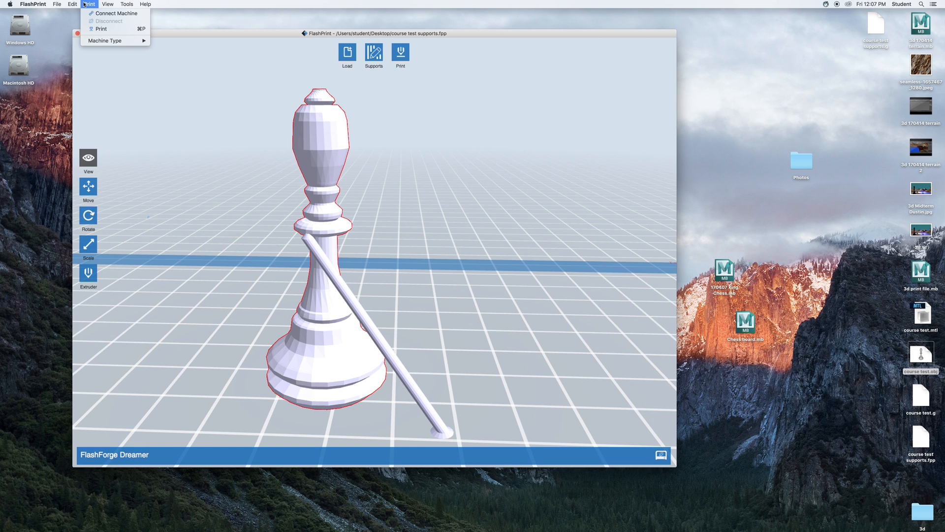
mouse_move(99, 40)
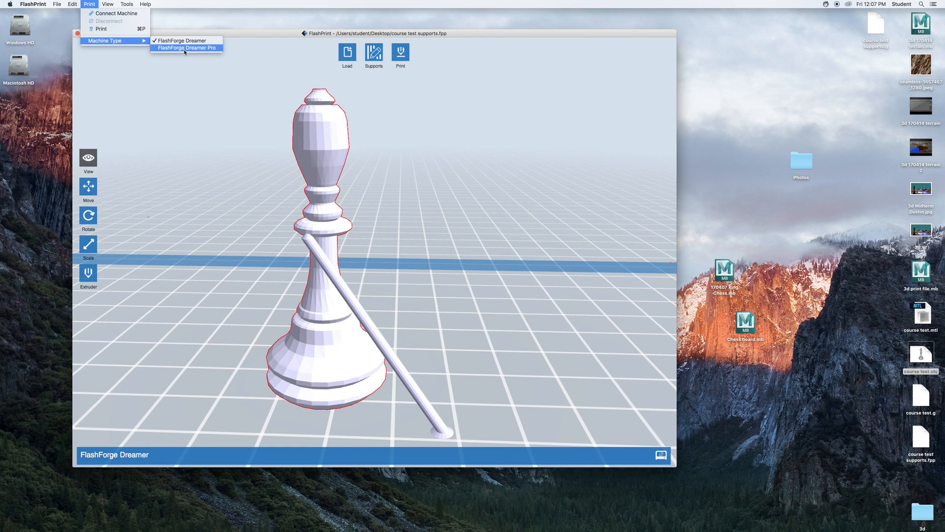
mouse_move(115, 5)
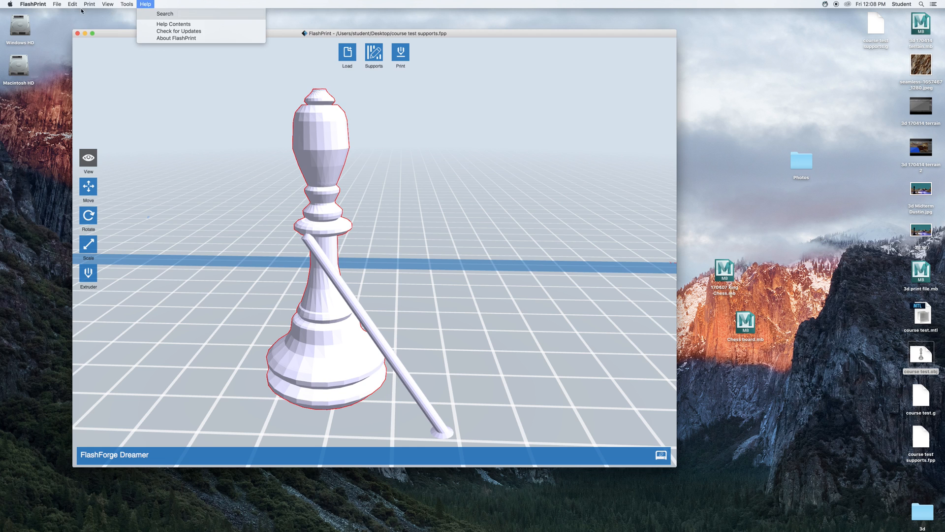
mouse_move(35, 3)
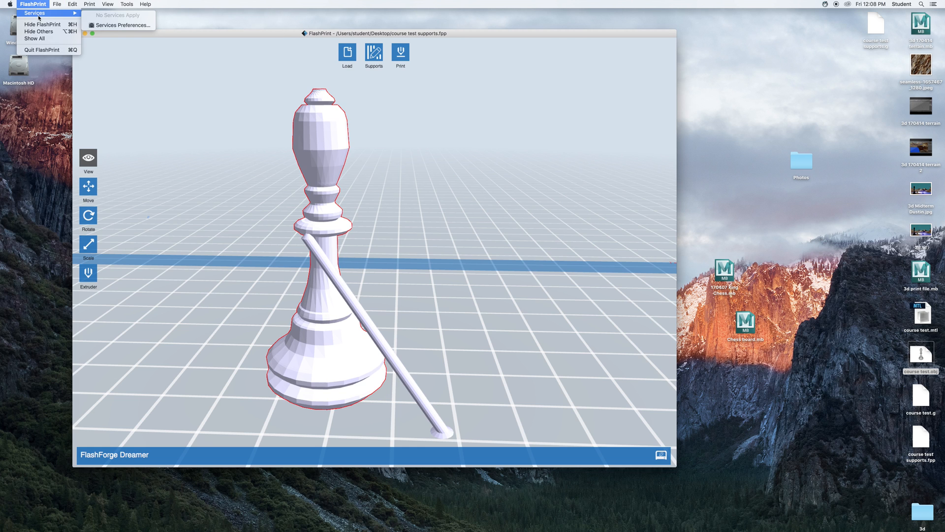
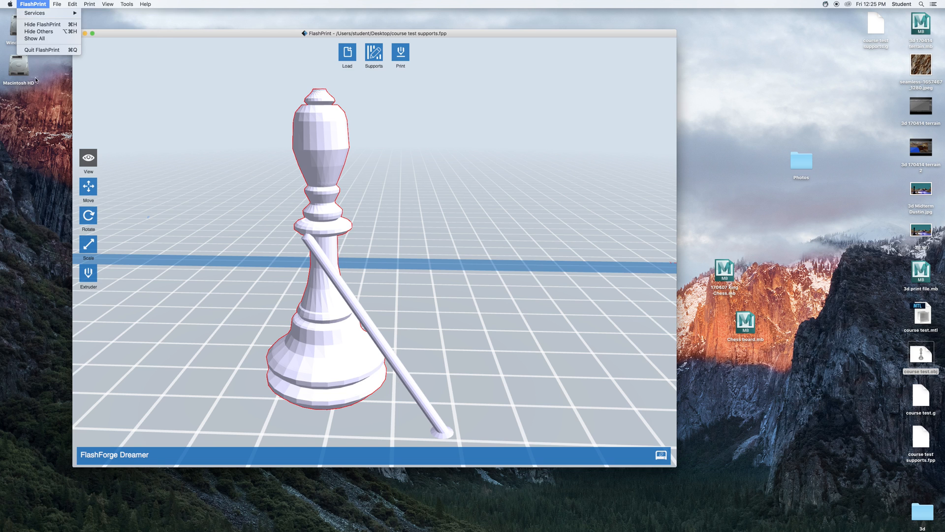
Dismiss the menu, nudge the window, cancel the Load dialog, and show the preset camera views panel.
click(367, 401)
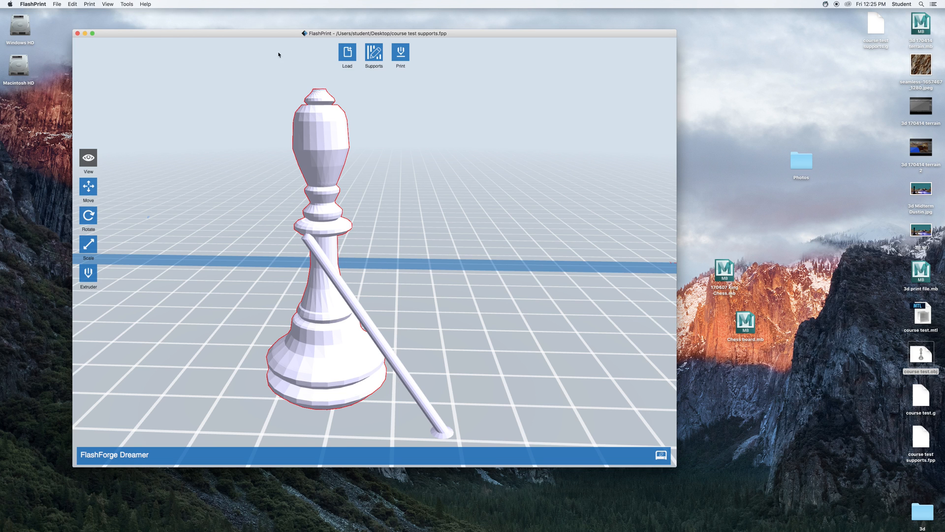
drag(230, 36, 249, 37)
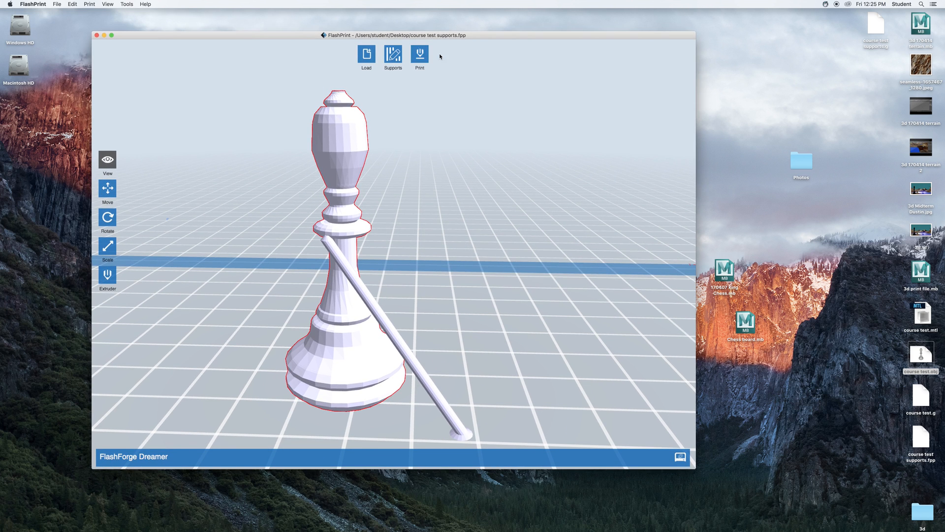
click(370, 58)
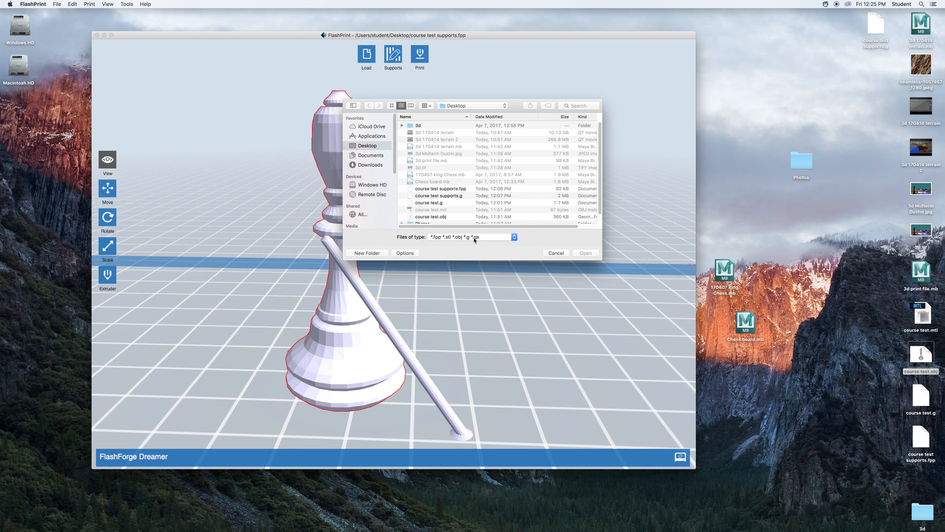
click(404, 255)
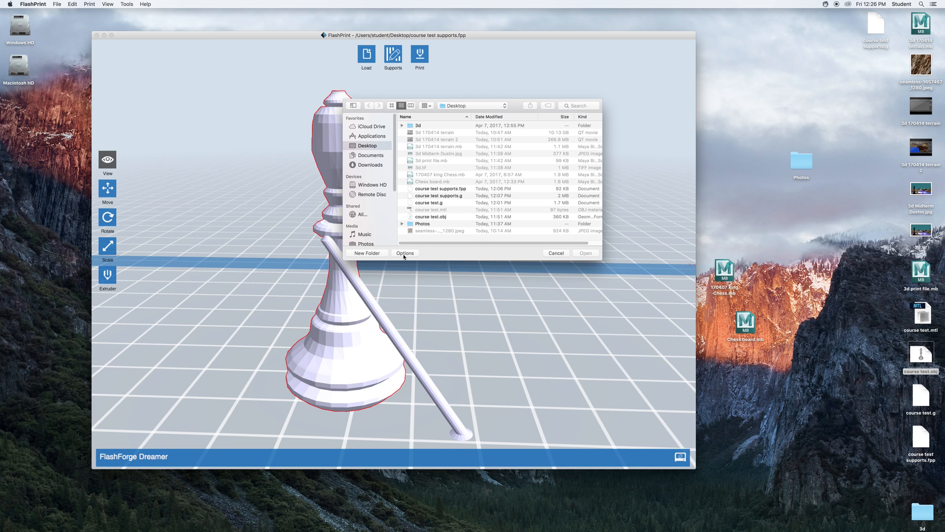
click(404, 253)
click(555, 253)
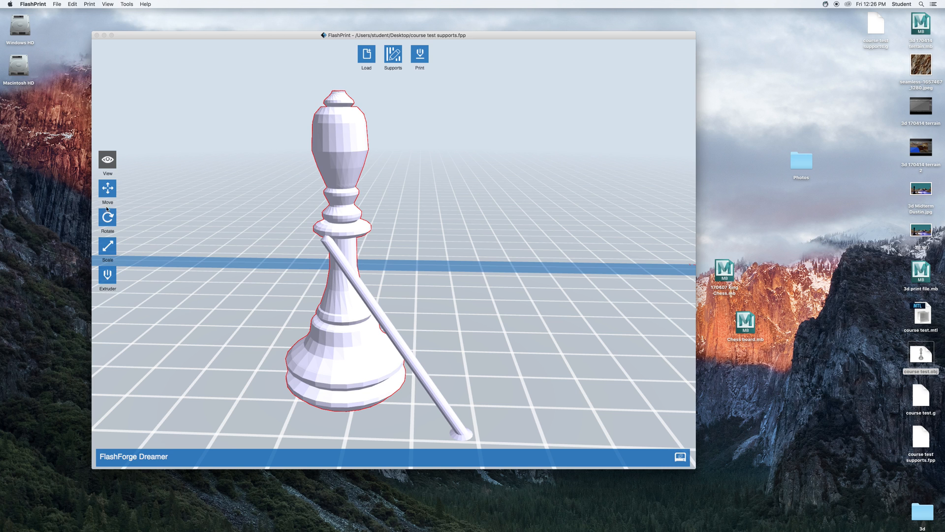
click(107, 159)
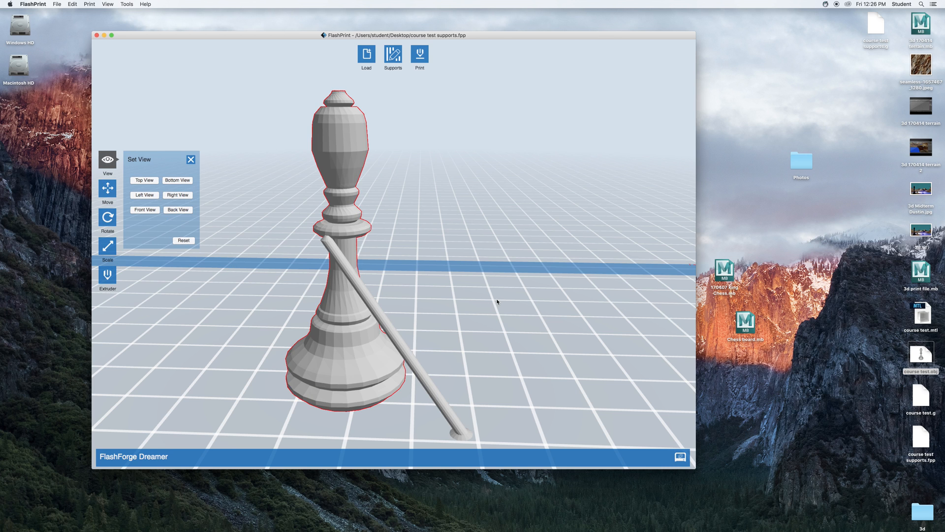
Orbit low to look along the build plate at the bishop and its strut.
mouse_move(491, 306)
mouse_down()
mouse_move(432, 316)
mouse_move(412, 286)
mouse_move(449, 312)
mouse_move(445, 281)
mouse_move(448, 296)
mouse_up()
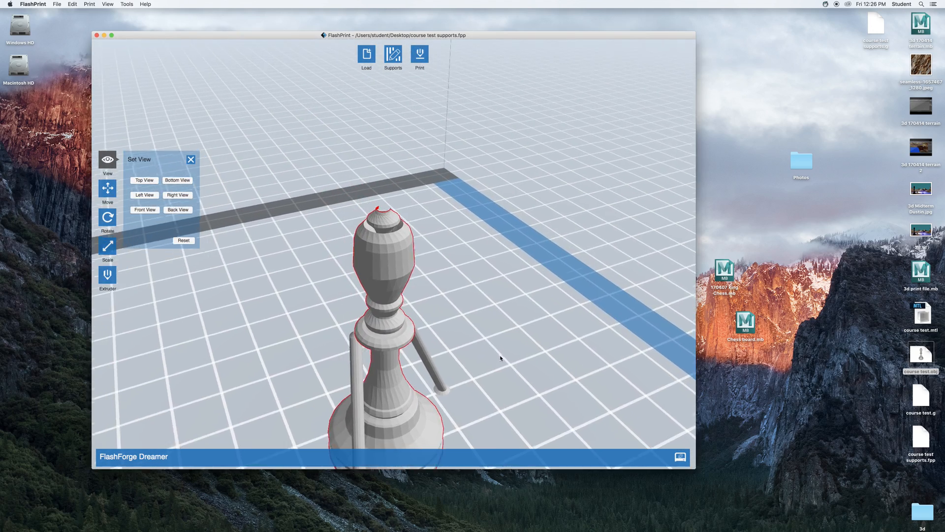
mouse_move(502, 353)
mouse_down()
mouse_move(421, 347)
mouse_move(408, 327)
mouse_move(428, 354)
mouse_move(509, 341)
mouse_move(497, 348)
mouse_up()
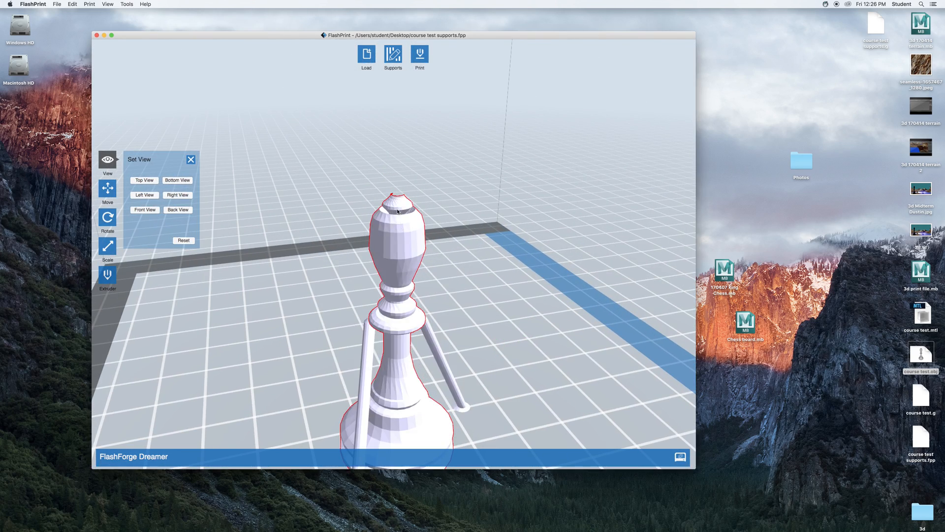
Slice the bishop to 'course test supports 2.g': 253 layers, about 22 minutes, 1.20 m filament.
click(421, 53)
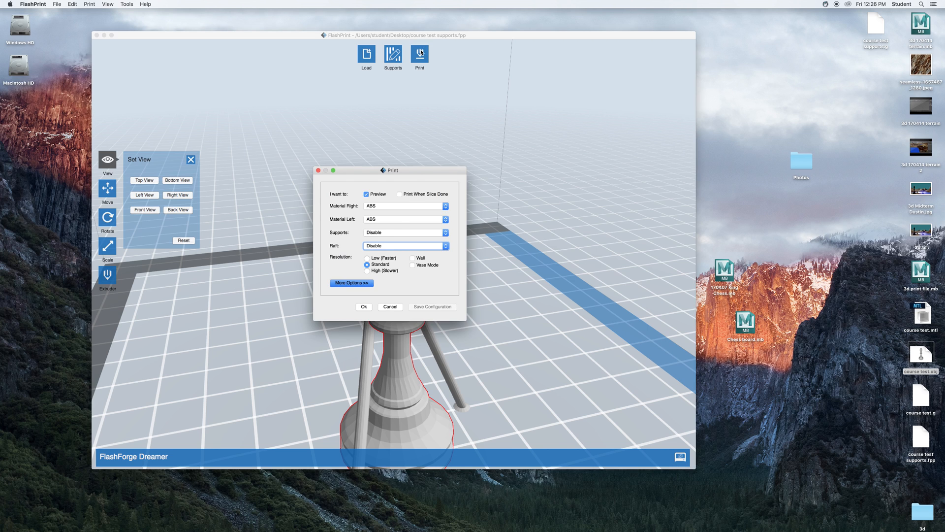
click(369, 308)
click(427, 211)
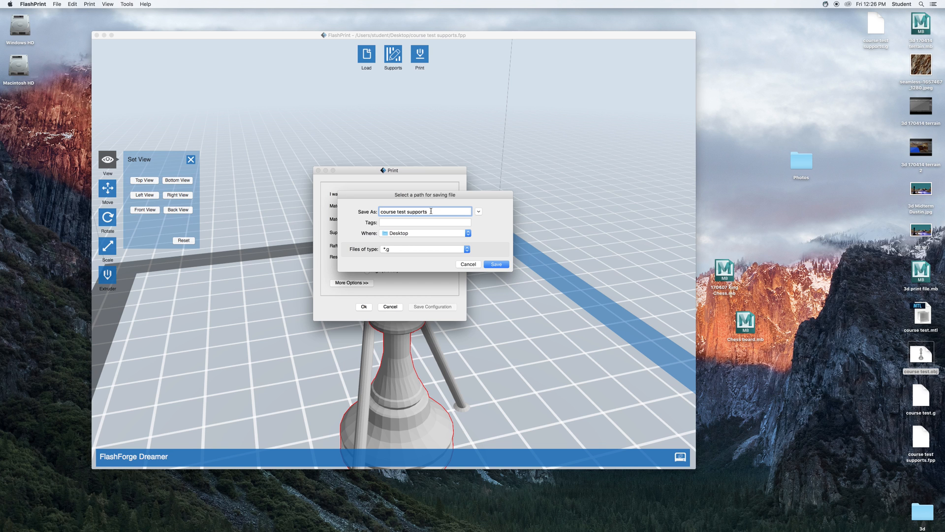
text(2)
click(495, 263)
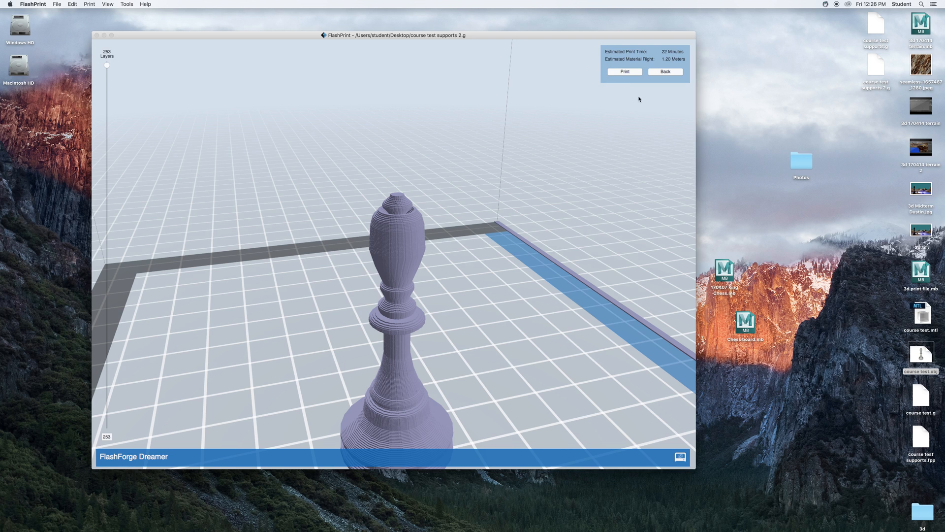
Scrub the layer preview down to the base and back to all 253 layers, then open the app menu.
drag(108, 66, 114, 111)
drag(114, 177, 169, 438)
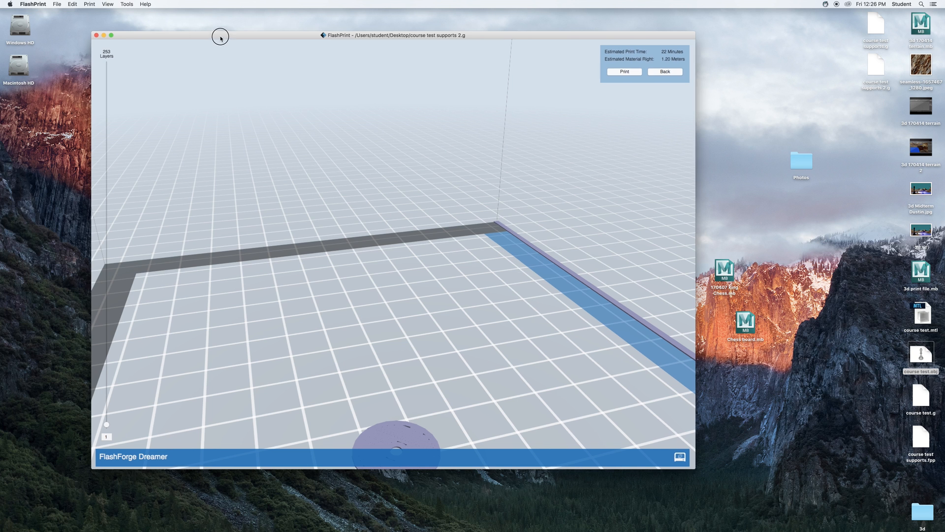
drag(217, 36, 208, 14)
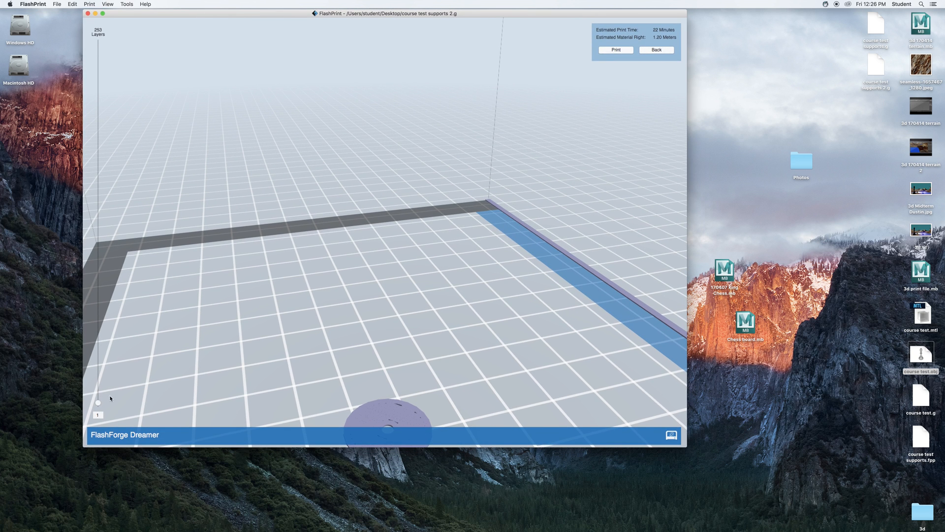
scroll(167, 376, down, 2)
mouse_move(194, 368)
right_down()
mouse_move(192, 352)
mouse_move(199, 364)
right_up()
drag(98, 402, 32, 1)
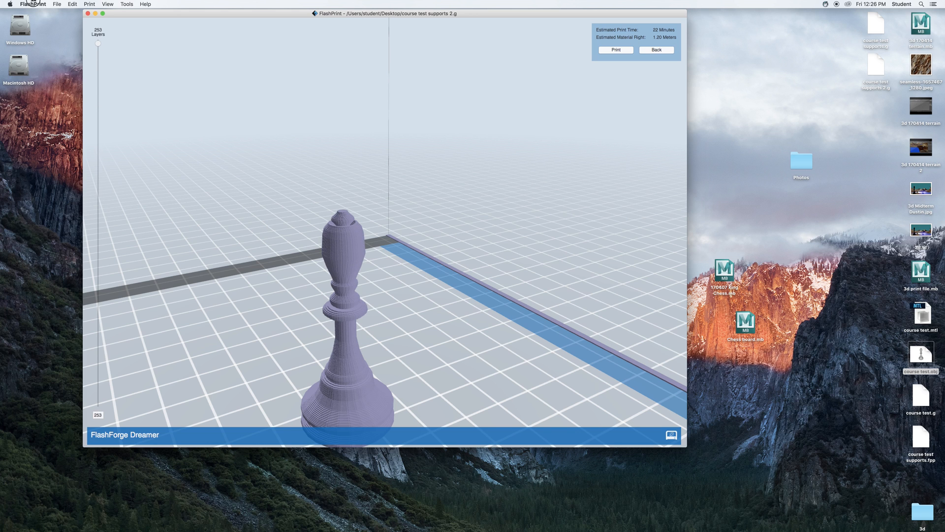
mouse_move(159, 14)
mouse_down()
mouse_move(139, 17)
mouse_move(150, 21)
mouse_up()
click(25, 5)
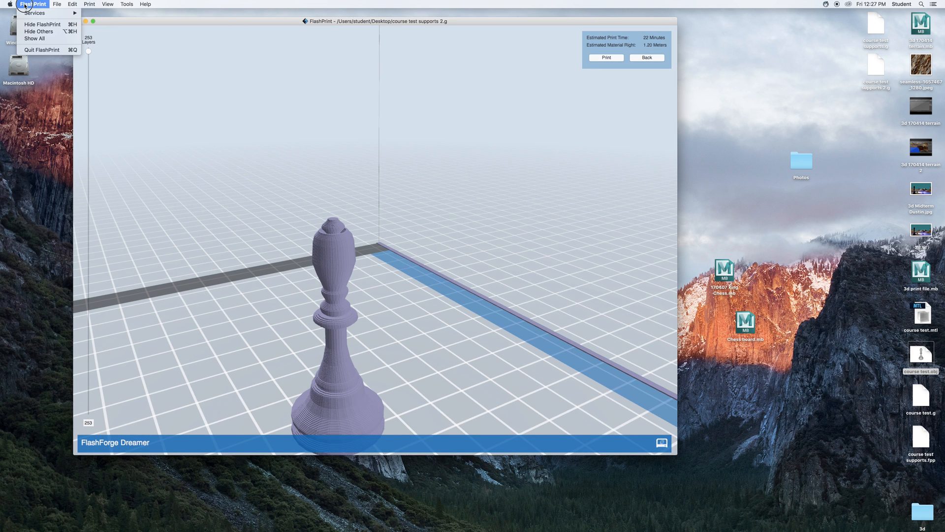
Quit FlashPrint, create a desktop folder named 'Flashprint', and shift the 170407 king Chess.mb icon.
click(41, 50)
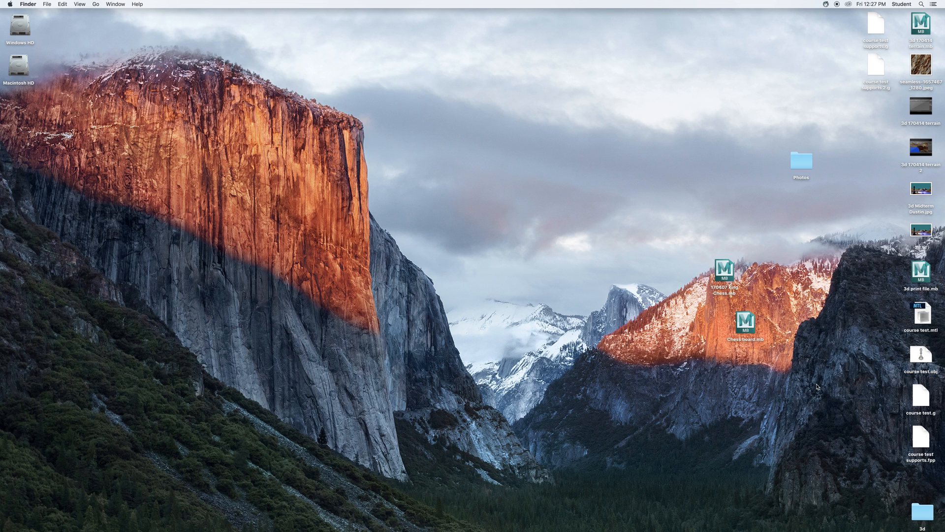
right_click(662, 406)
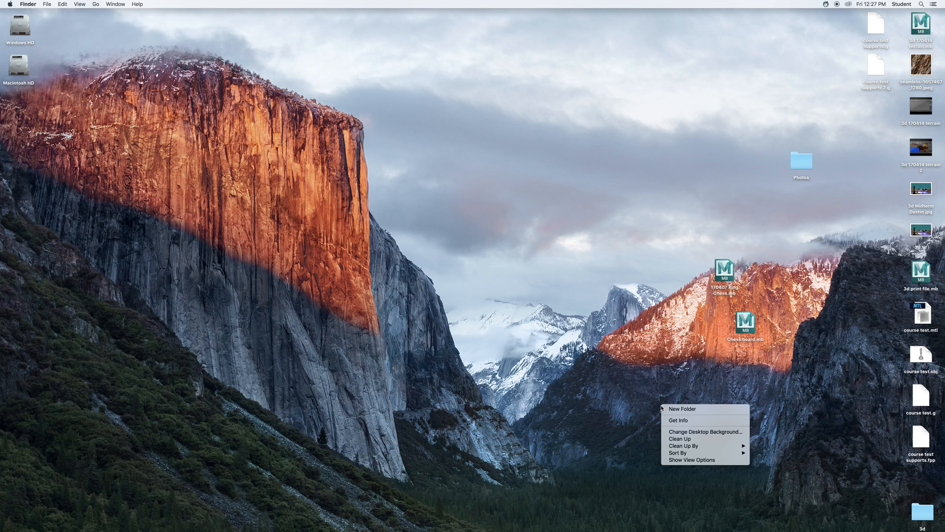
click(683, 409)
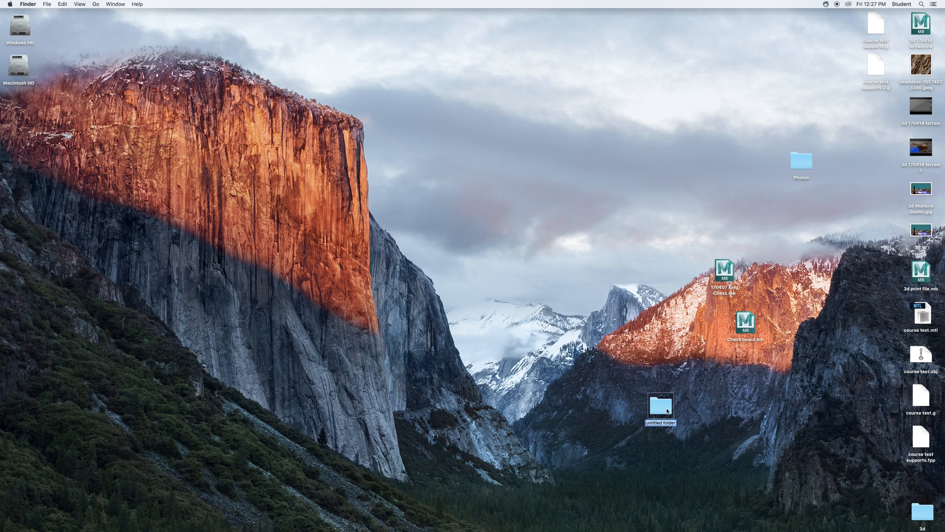
text(Flashprint)
key(Return)
drag(721, 282, 705, 318)
Switch to Maya and close it, saving changes to 3d print file.mb.
key(super+Tab)
key(super+Tab)
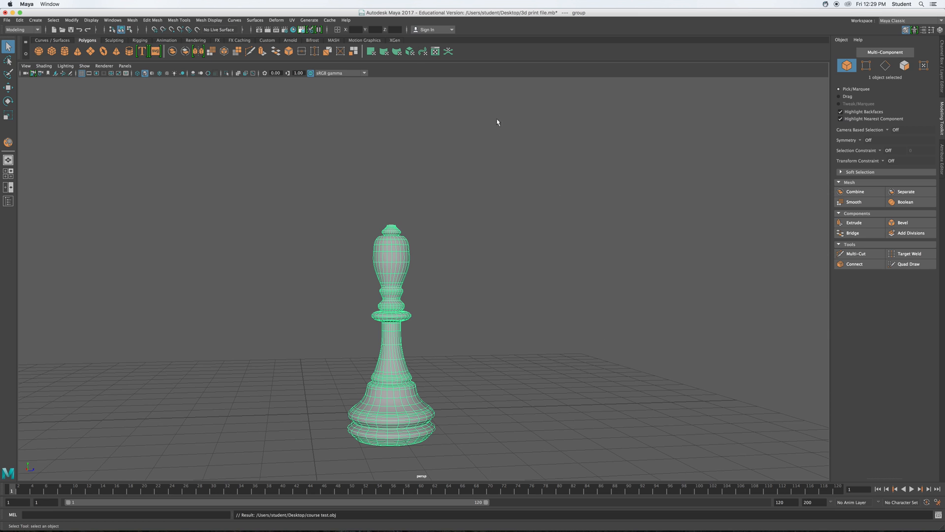
click(5, 13)
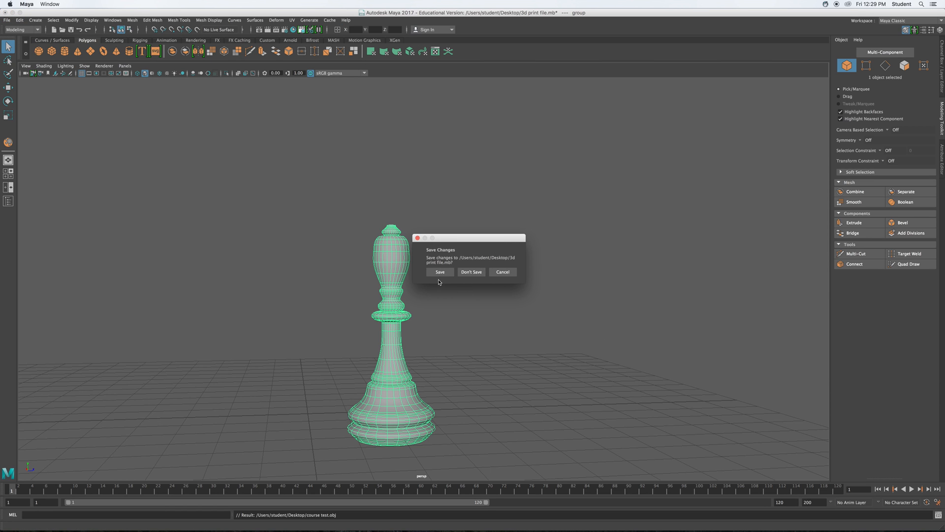
click(441, 272)
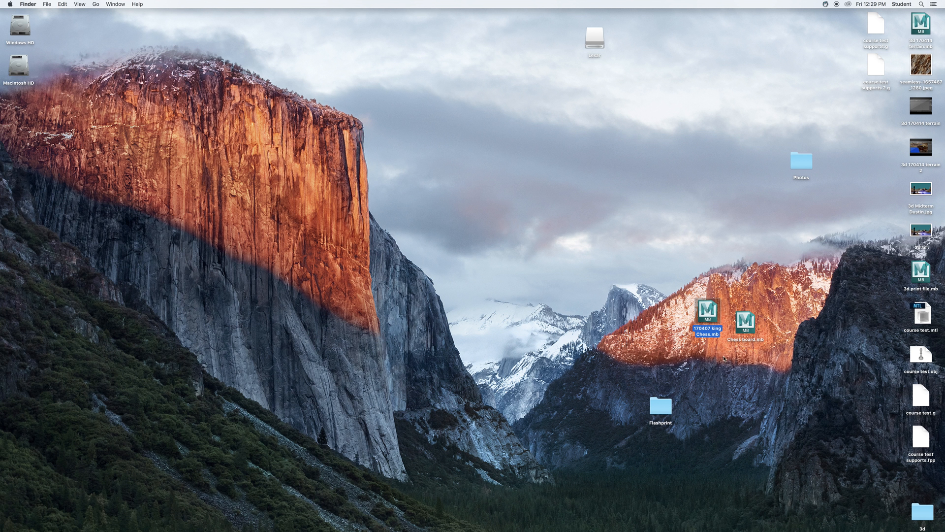
click(723, 358)
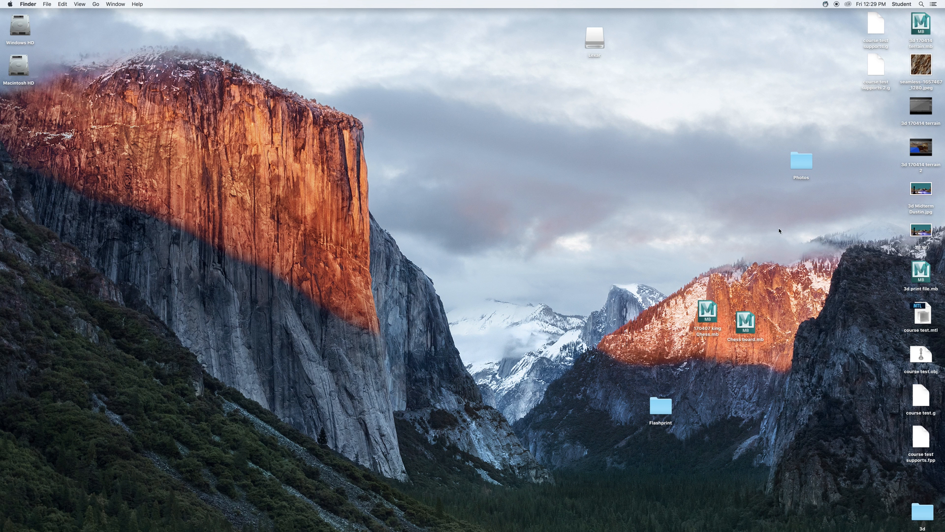
Move 3d print file.mb, course test.mtl, .obj, .g and supports.fpp into the Flashprint folder.
drag(919, 31, 789, 291)
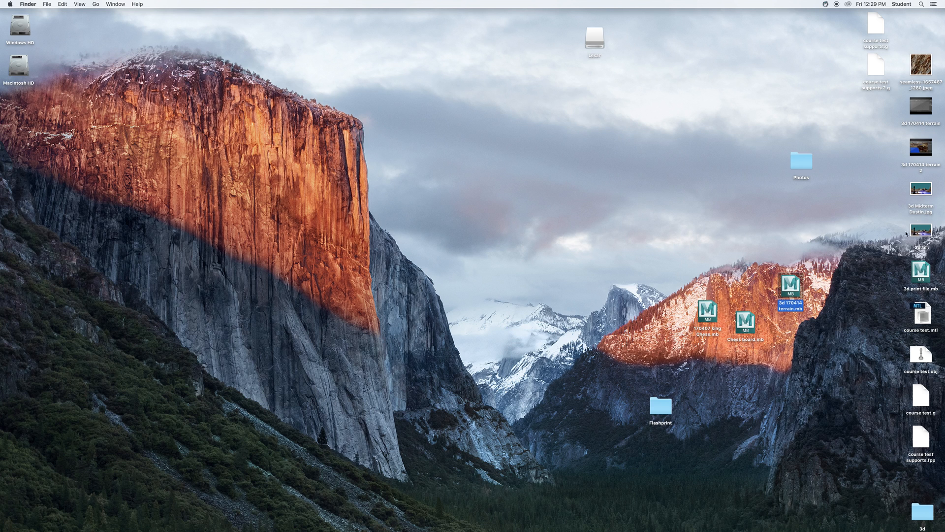
drag(921, 278, 662, 415)
drag(895, 308, 935, 358)
drag(914, 320, 661, 406)
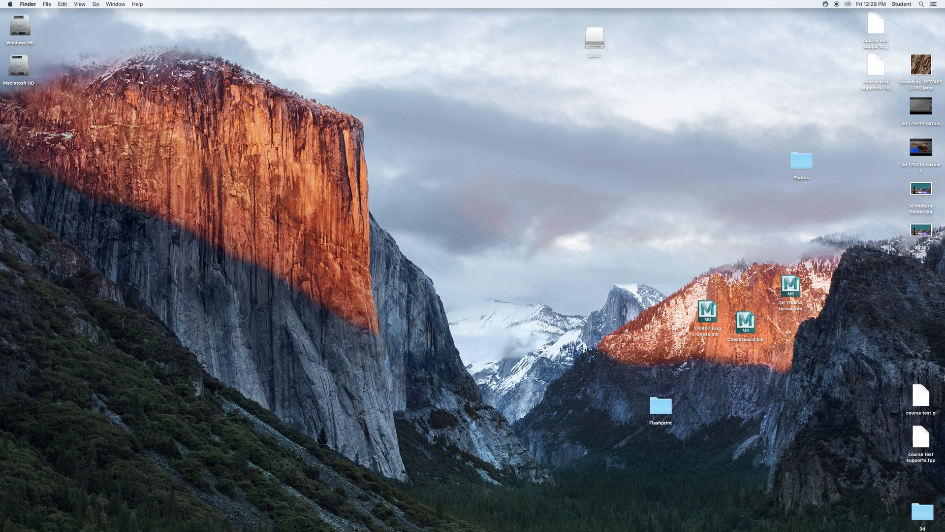
drag(887, 385, 929, 444)
drag(918, 399, 662, 418)
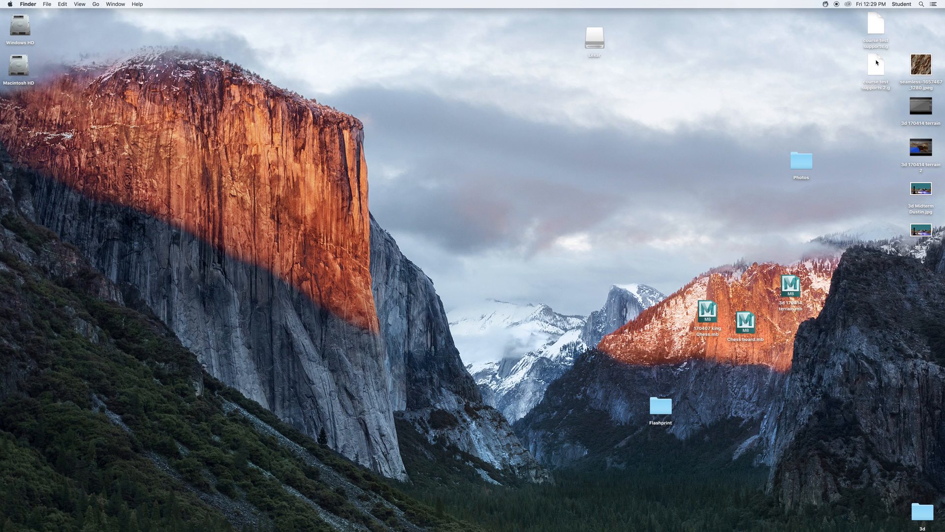
Move course test supports.g and course test supports 2.g into Flashprint as well.
click(877, 59)
super+click(876, 27)
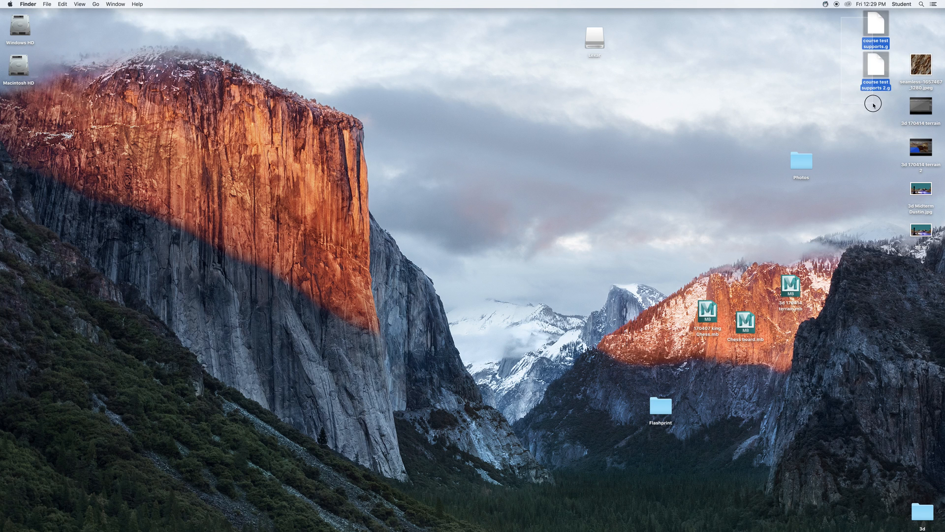
drag(872, 86, 659, 409)
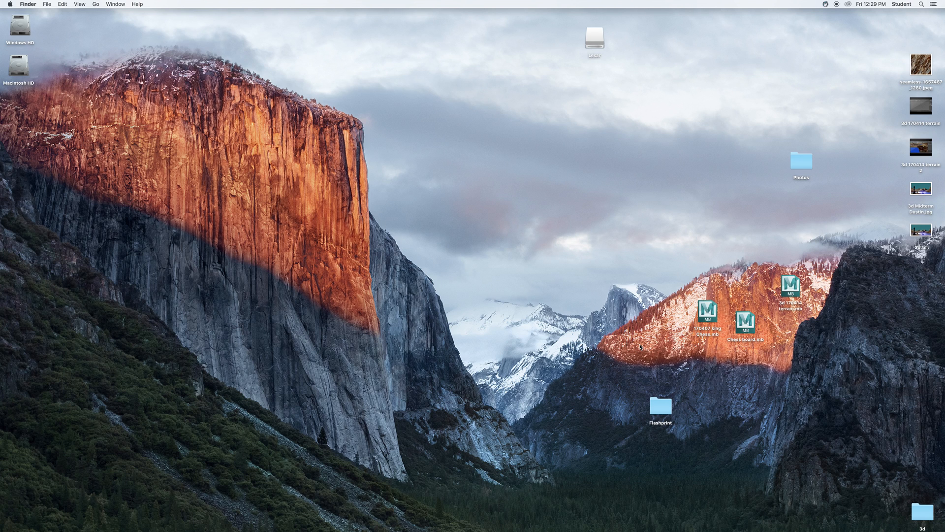
View the Photos folder's info window, then close it and deselect the folder.
right_click(807, 163)
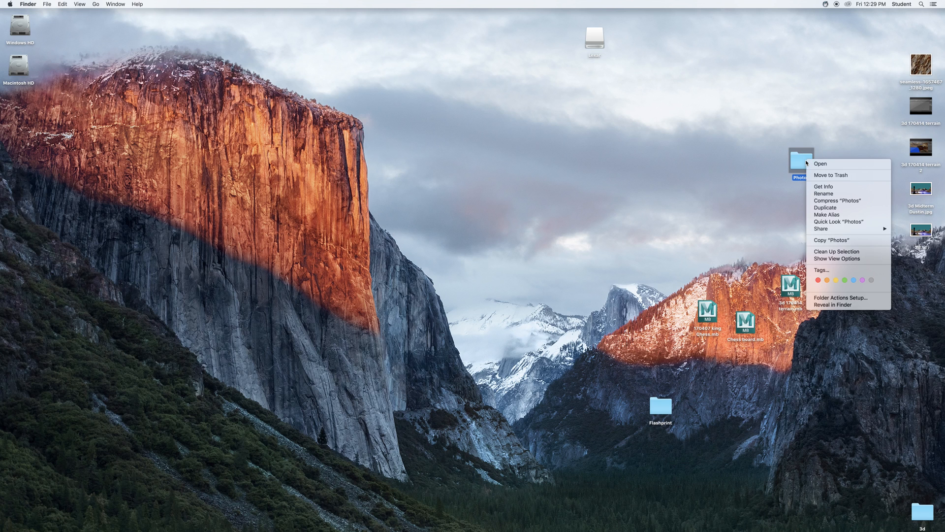
click(819, 187)
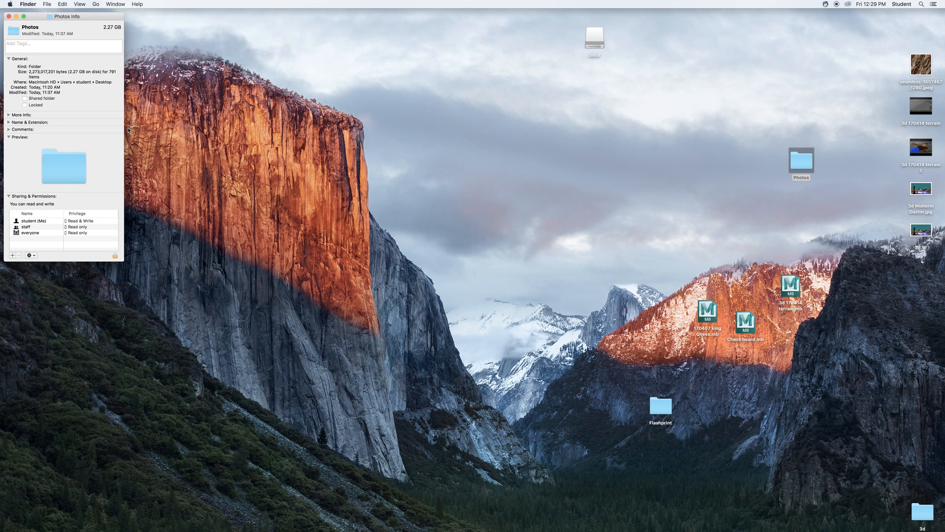
click(8, 16)
click(413, 158)
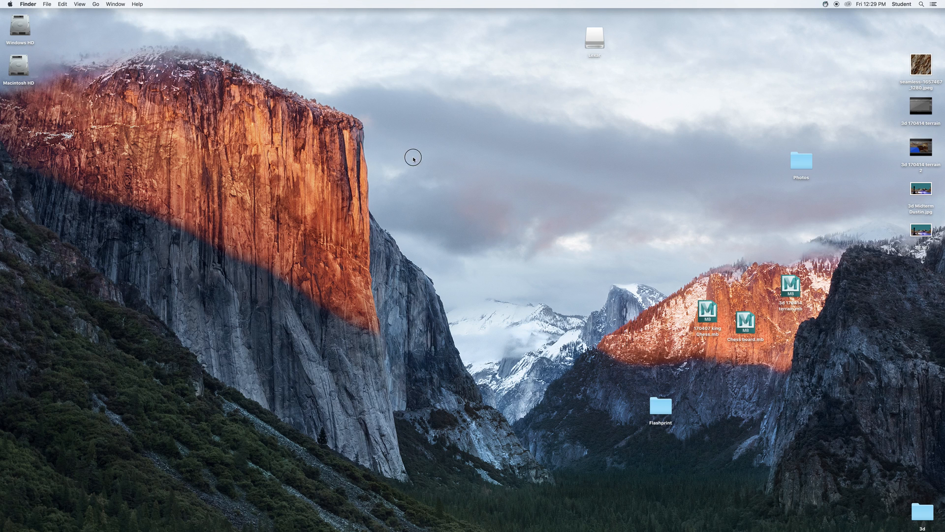